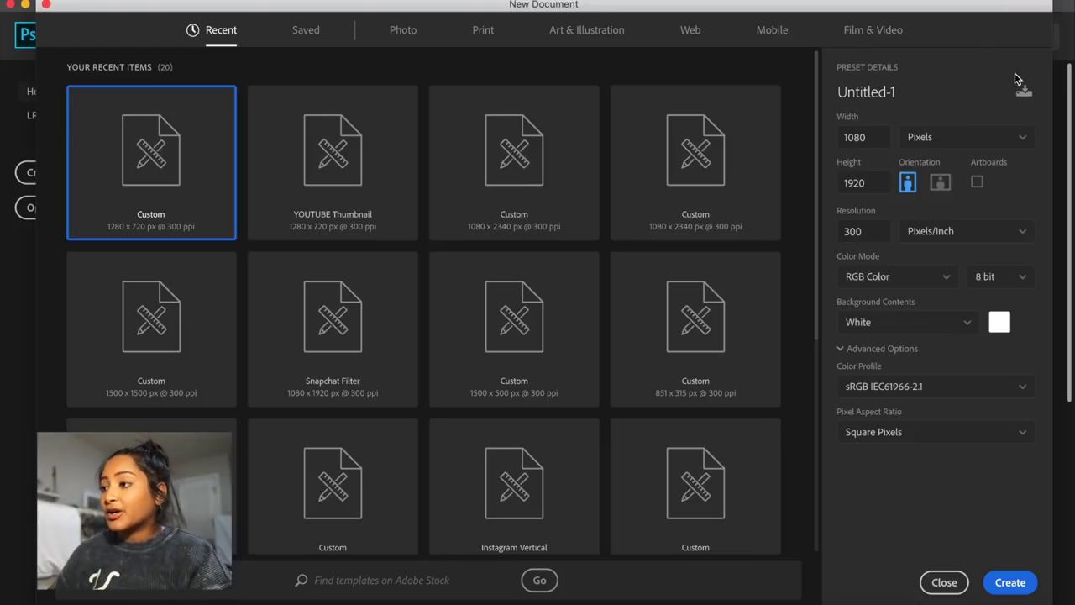
# - Save a 1080 × 1920 px white-background preset named 'Instagram Story' and create a document from it
pyautogui.click(1024, 90)
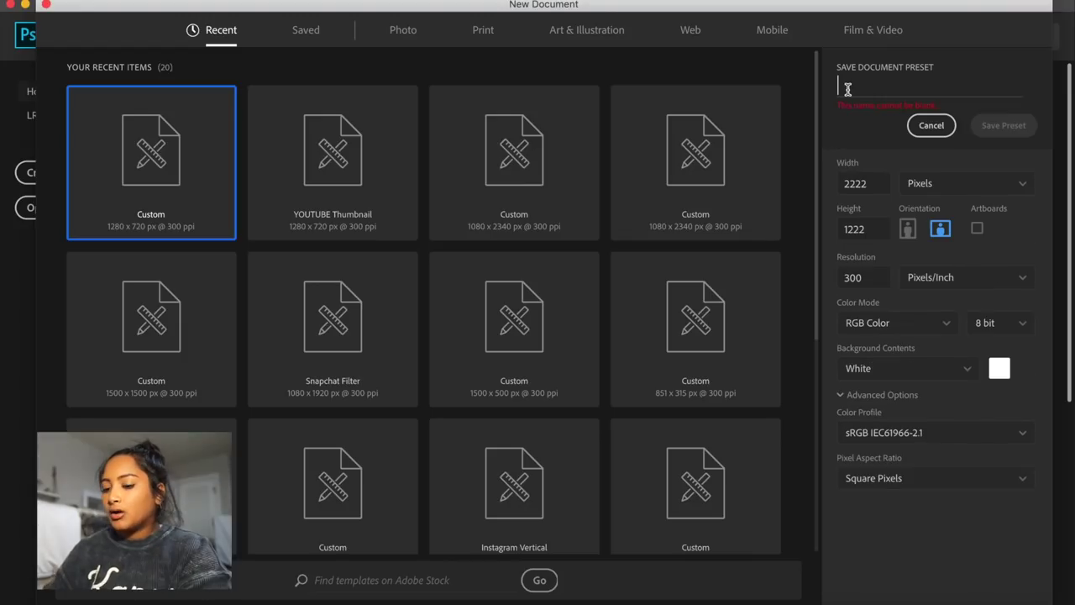
pyautogui.write('Instagr')
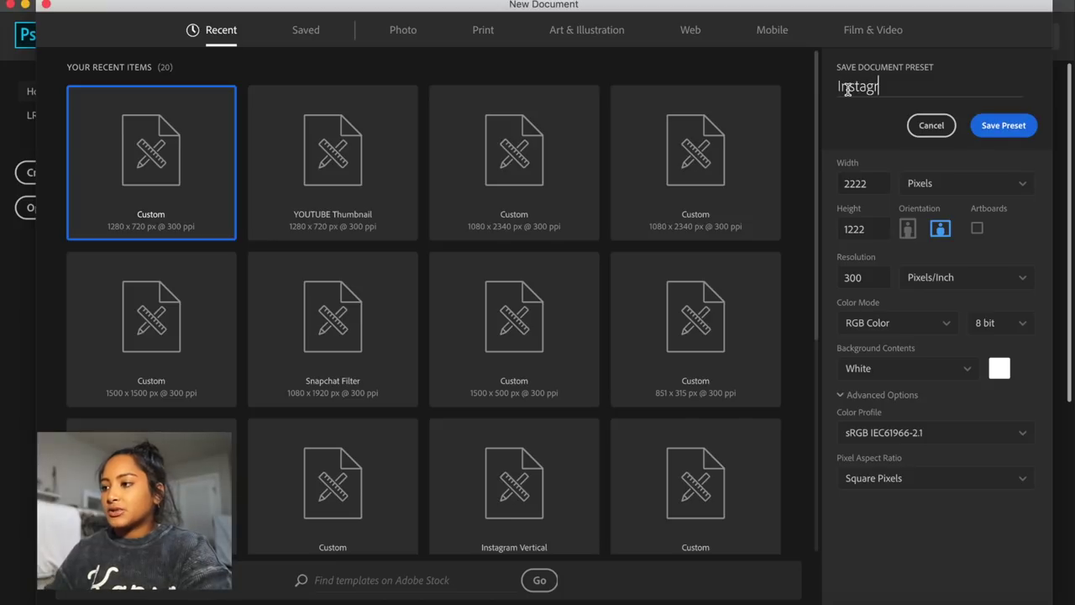
pyautogui.write('am Story')
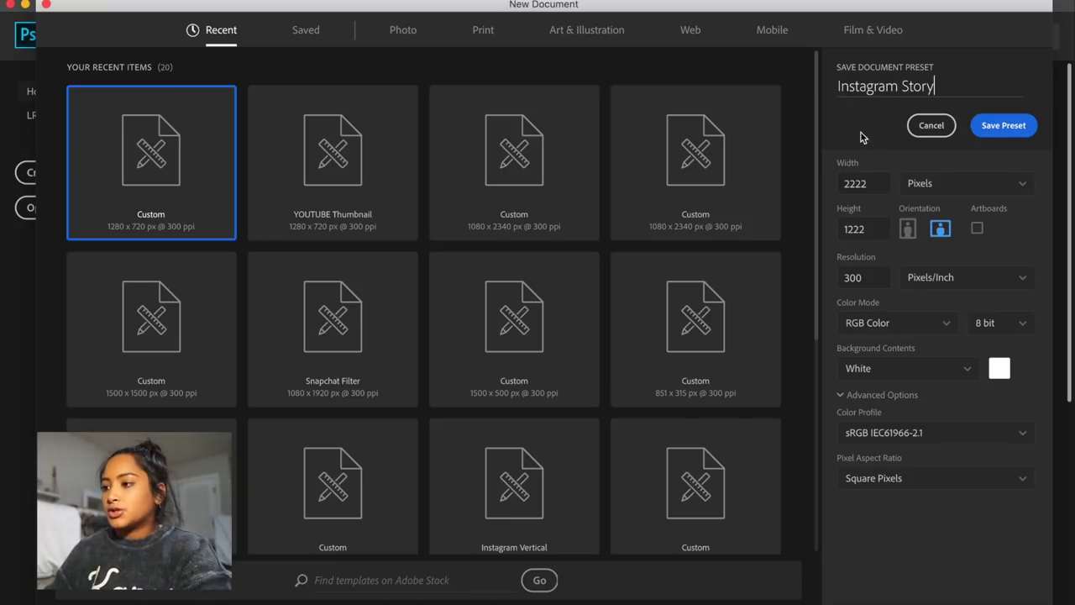
pyautogui.moveTo(877, 188); pyautogui.dragTo(835, 192)
pyautogui.write('1080')
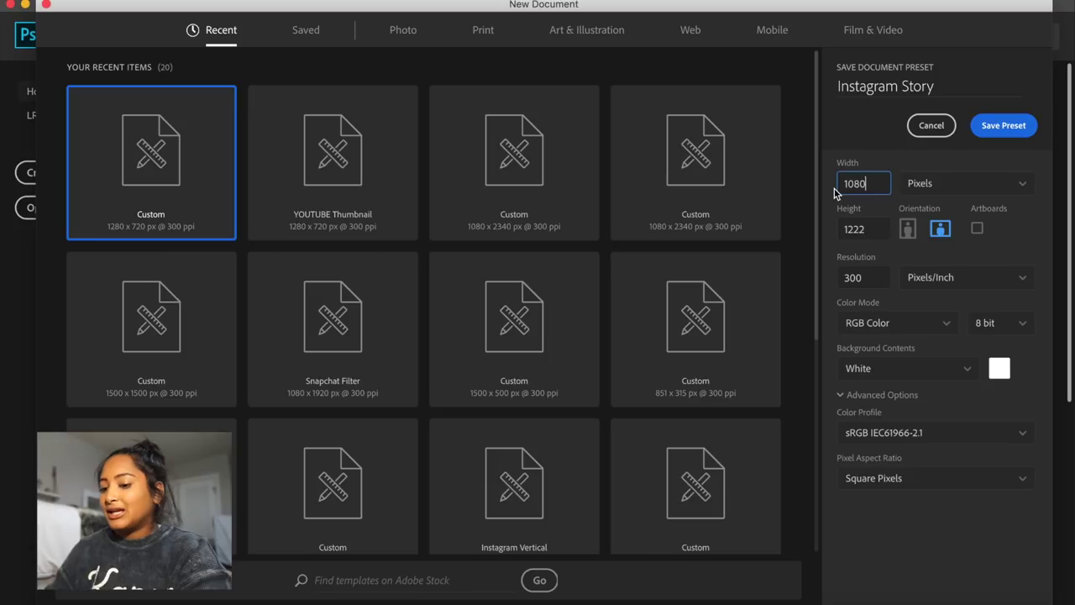
pyautogui.press('Tab')
pyautogui.write('192')
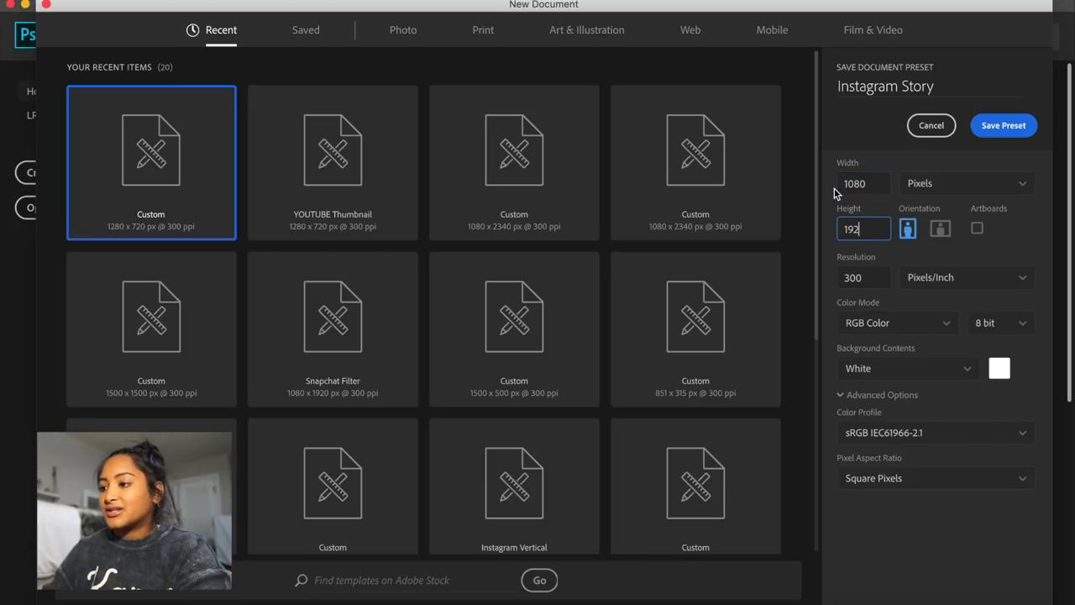
pyautogui.write('0')
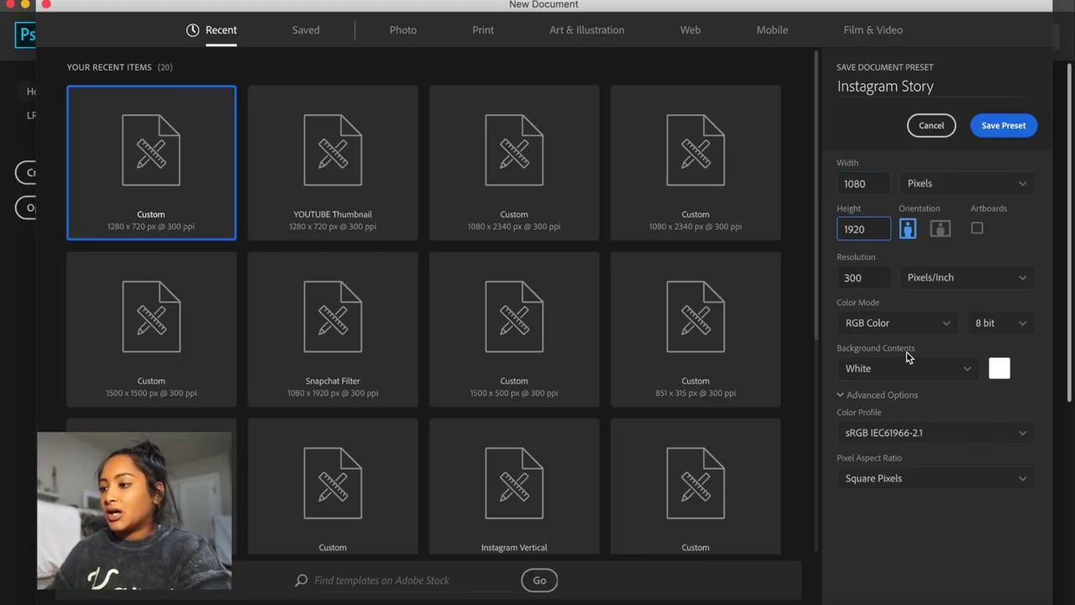
pyautogui.click(949, 520)
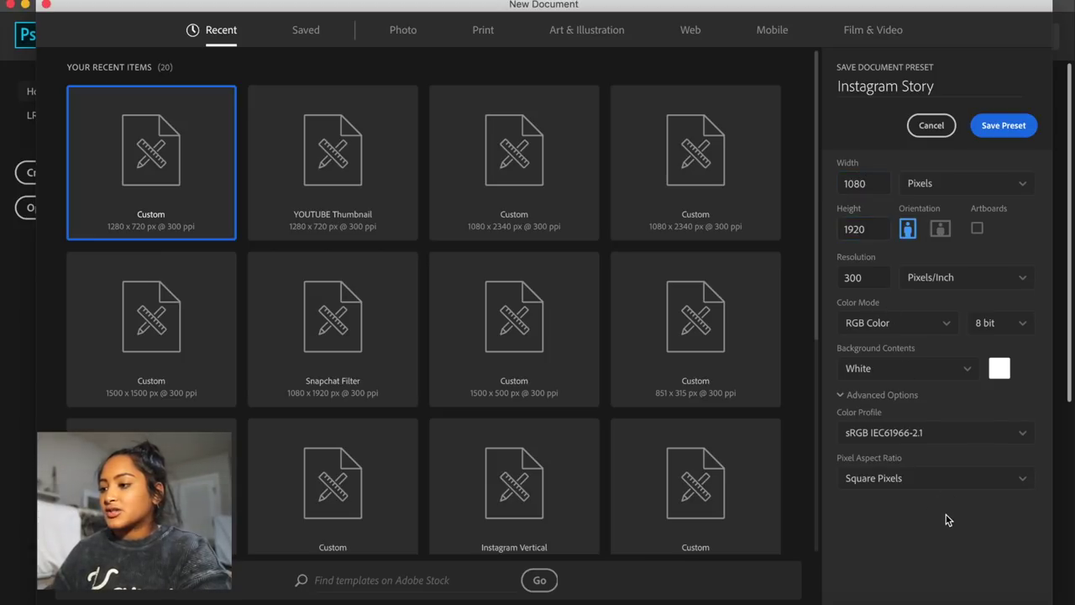
pyautogui.click(967, 370)
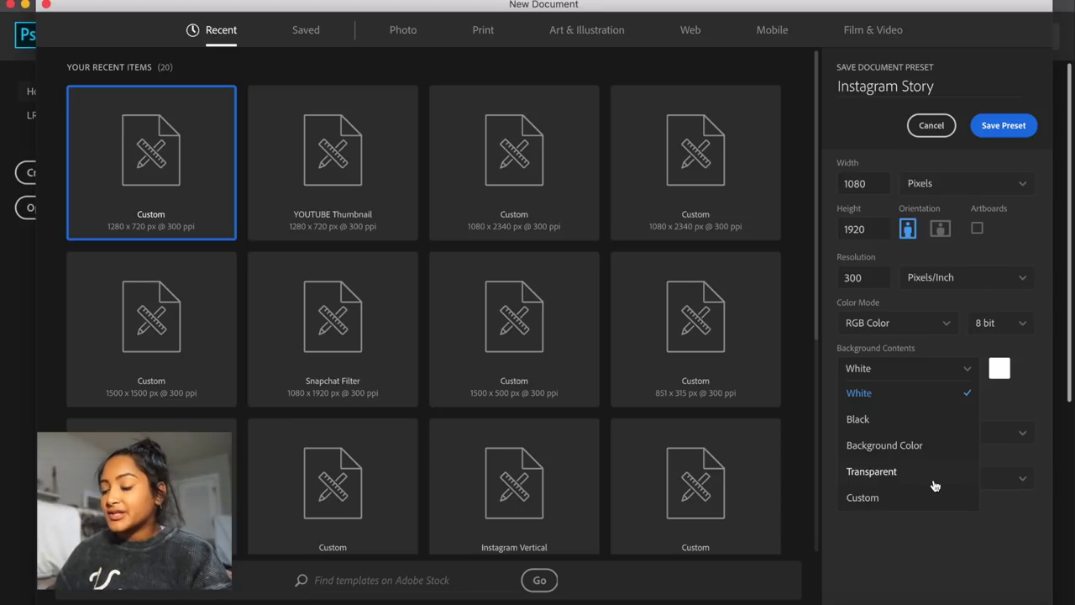
pyautogui.click(938, 401)
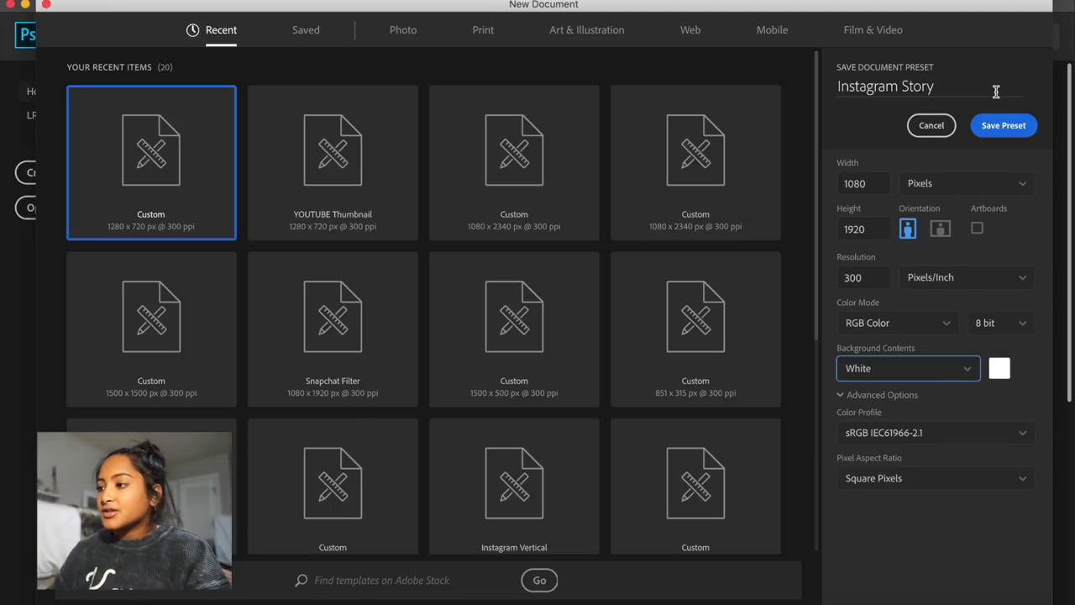
pyautogui.click(1004, 126)
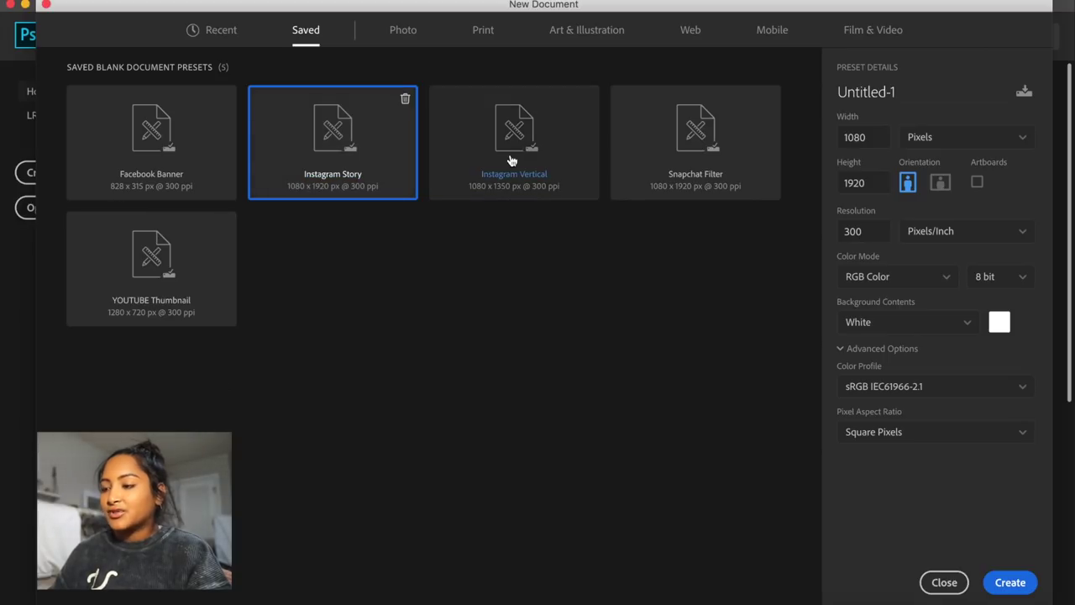
pyautogui.doubleClick(364, 154)
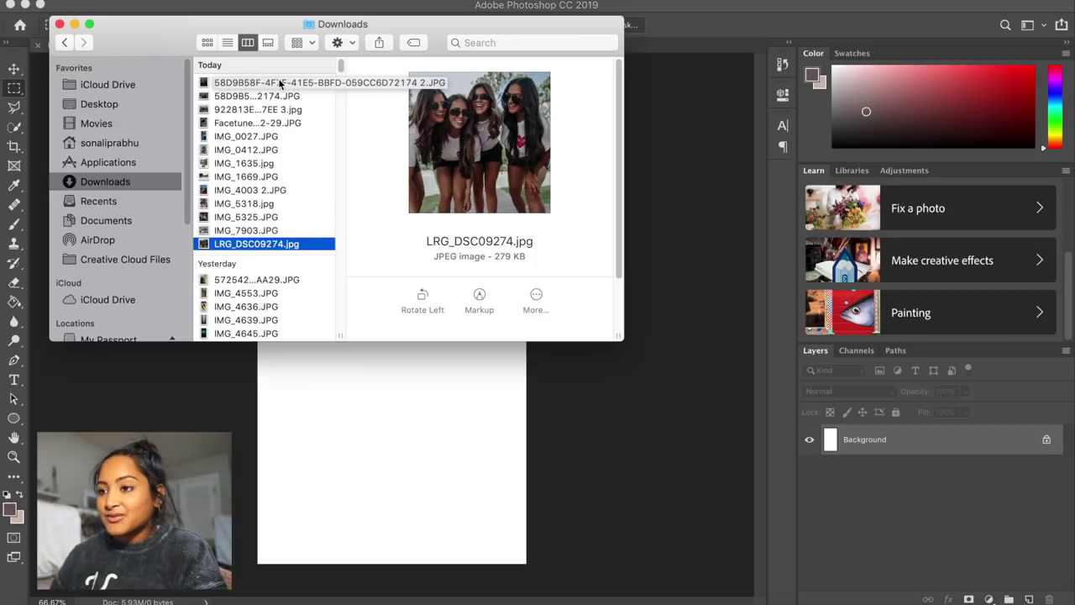
# - Drag all of today's Downloads photos, including IMG_7903 and LRG_DSC09274, onto the canvas and commit each placement
pyautogui.keyDown('shift'); pyautogui.click(281, 82); pyautogui.keyUp('shift')
pyautogui.moveTo(281, 82); pyautogui.dragTo(307, 386)
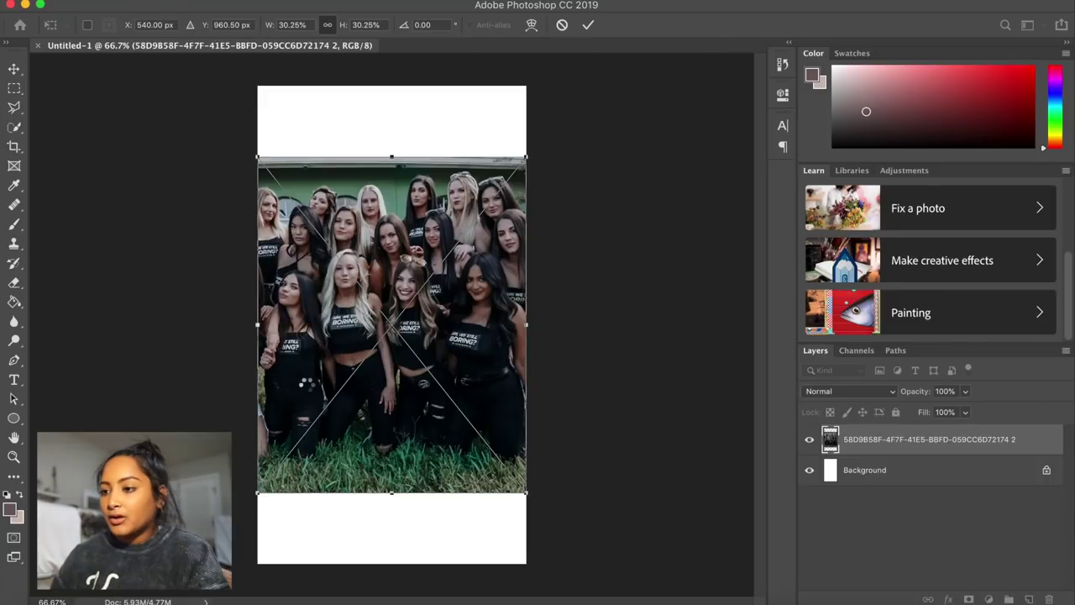
pyautogui.press('Return')
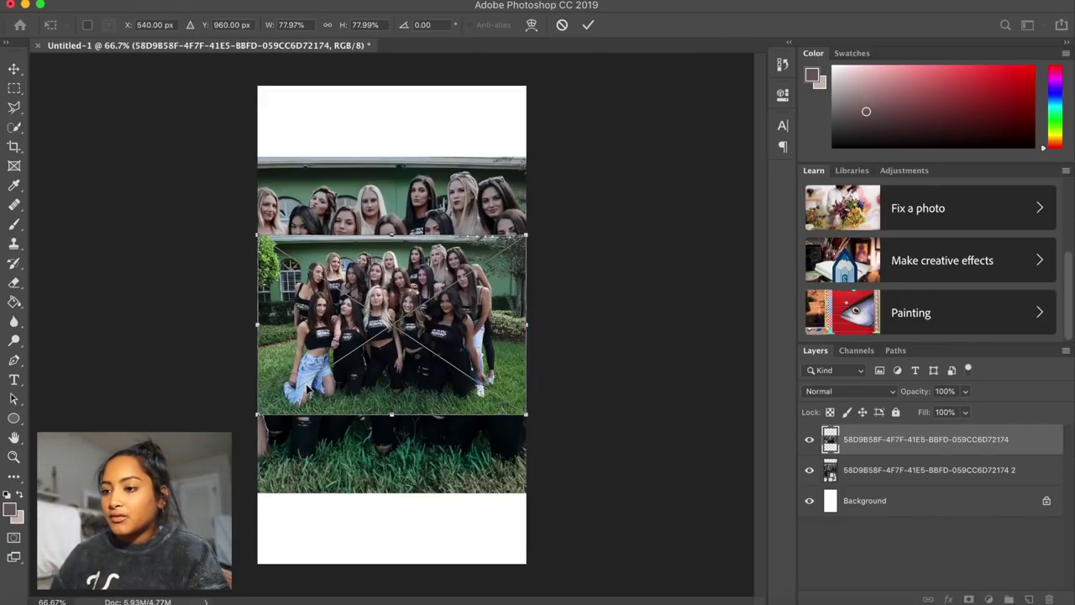
pyautogui.press('Return')
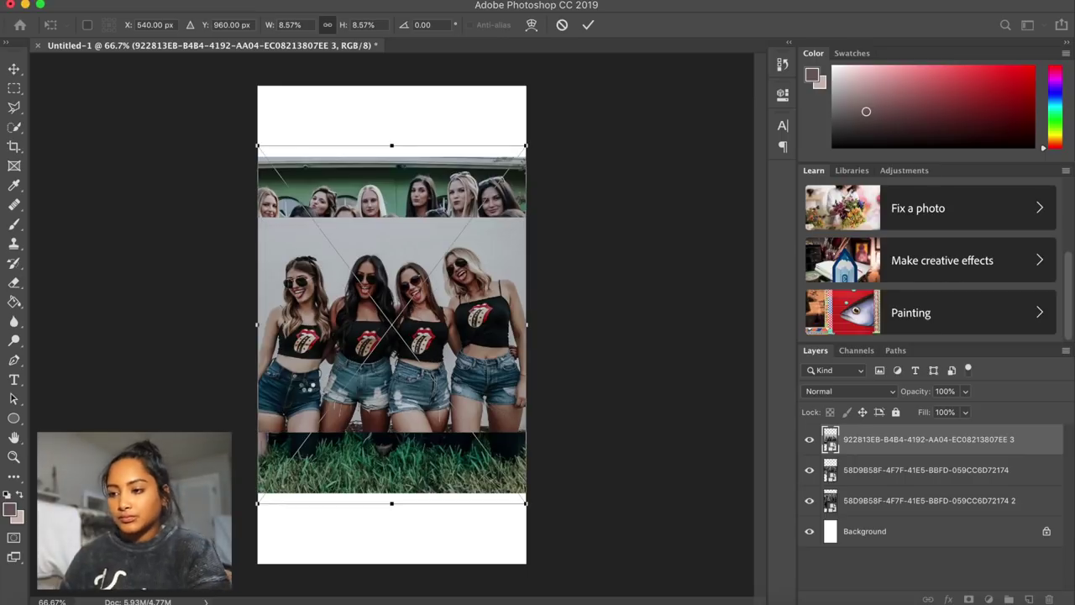
pyautogui.press('Return')
pyautogui.press('Return')
pyautogui.press('Return')
pyautogui.press('Return')
pyautogui.press('Return')
pyautogui.press('Return')
pyautogui.press('Return')
pyautogui.scroll(-5, 875, 551)
pyautogui.scroll(5, 876, 550)
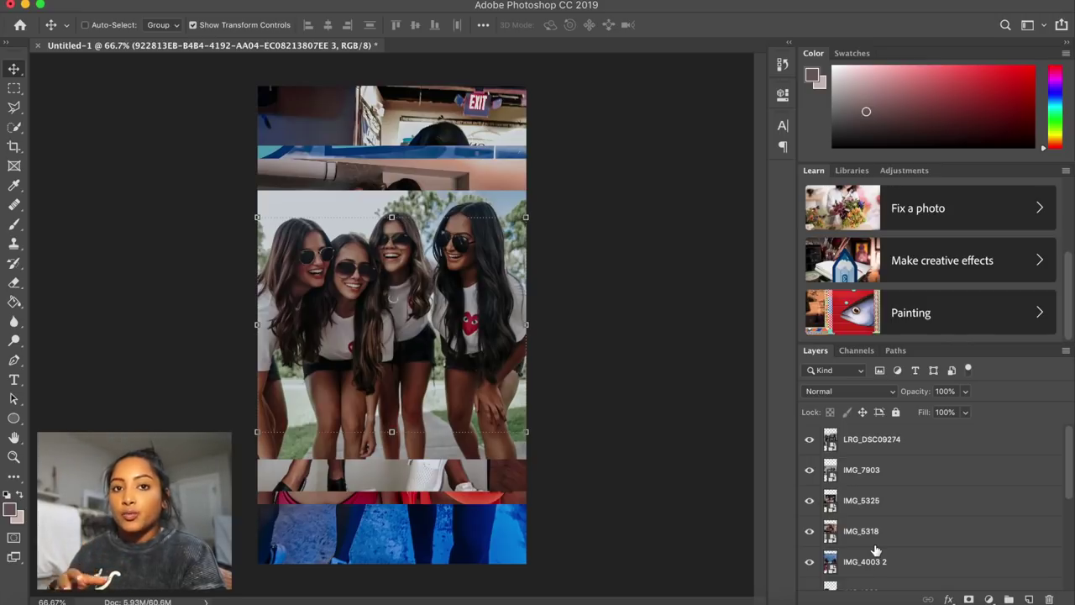
# - Move IMG_1635 above IMG_5325 in the stack and position the four-friends photo in the lower half
pyautogui.click(870, 438)
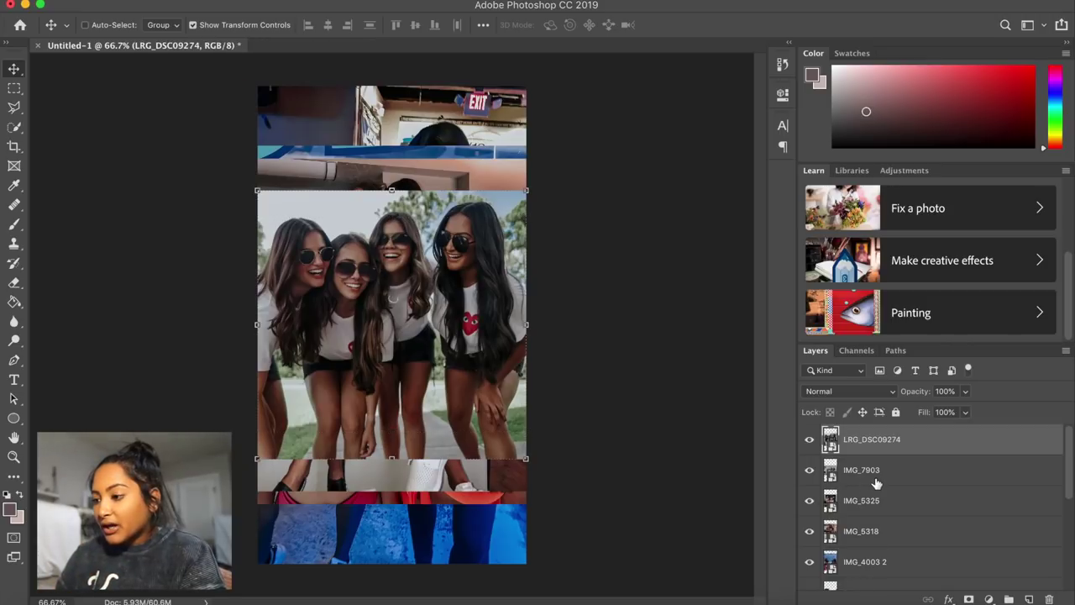
pyautogui.click(876, 504)
pyautogui.scroll(-3, 875, 529)
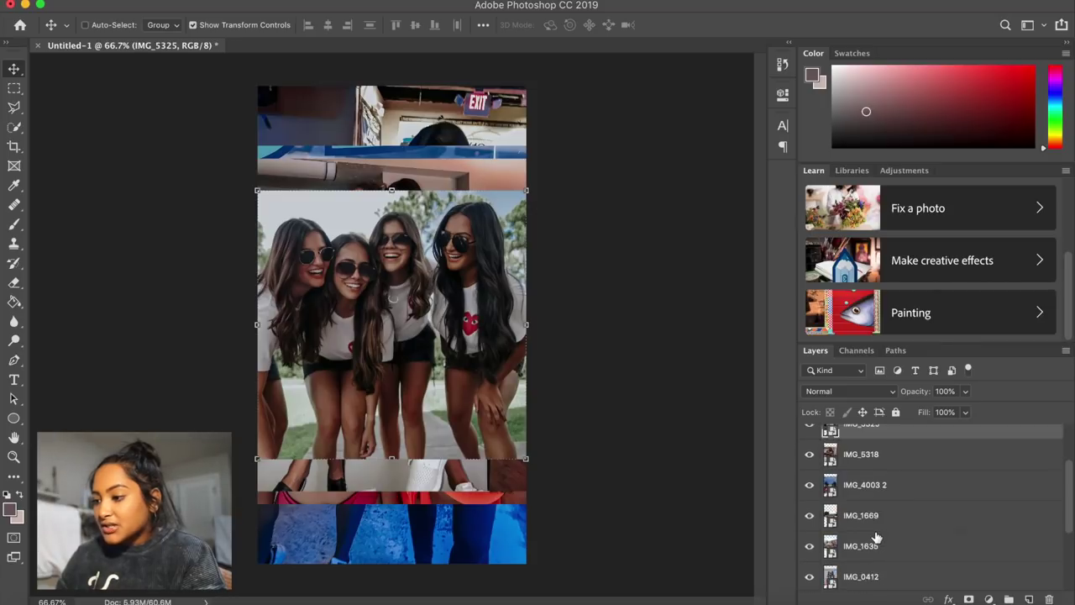
pyautogui.moveTo(874, 534); pyautogui.dragTo(869, 452)
pyautogui.click(870, 502)
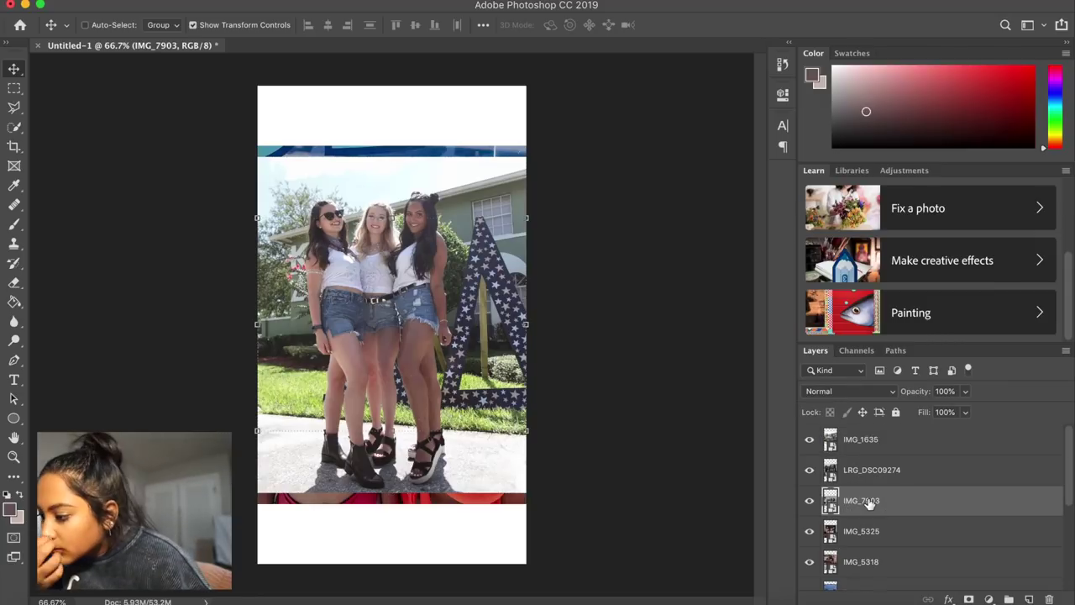
pyautogui.moveTo(869, 502); pyautogui.dragTo(882, 454)
pyautogui.moveTo(441, 393); pyautogui.dragTo(447, 471)
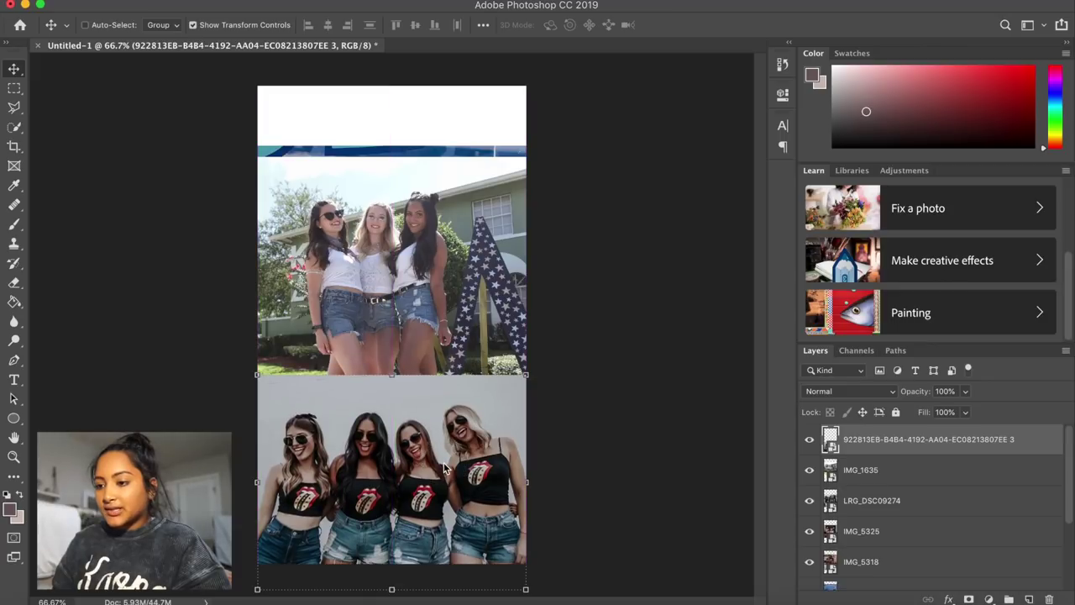
# - Free-transform IMG_1635 to about 19.44% and move it into the top half, keeping proportions
pyautogui.click(913, 467)
pyautogui.press('super+t')
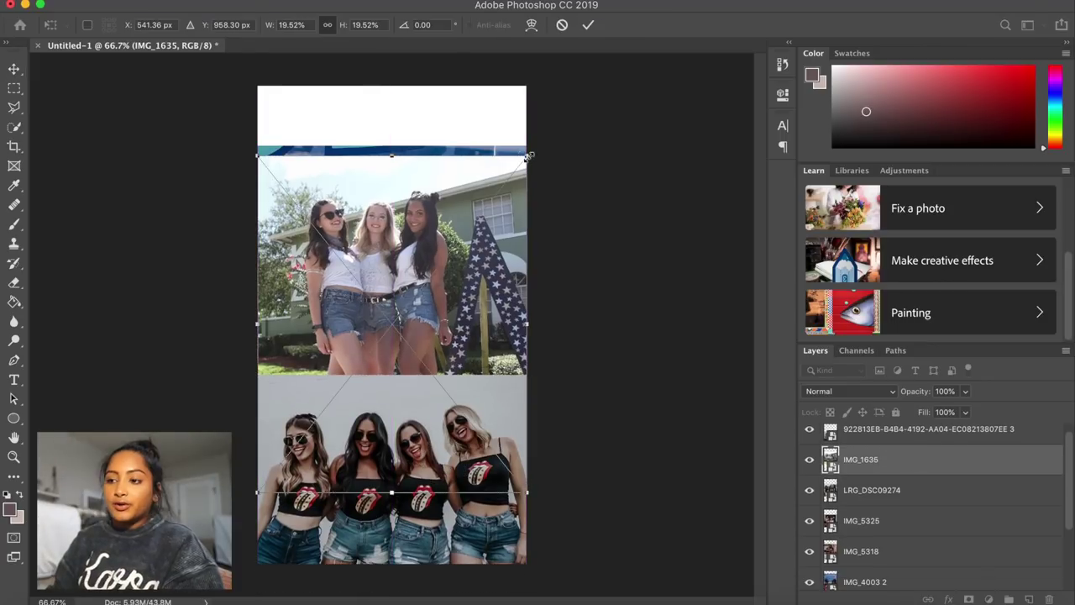
pyautogui.moveTo(527, 156)
pyautogui.mouseDown()
pyautogui.moveTo(470, 225)
pyautogui.moveTo(602, 84)
pyautogui.moveTo(540, 159)
pyautogui.moveTo(526, 156)
pyautogui.mouseUp()
pyautogui.moveTo(487, 272); pyautogui.dragTo(484, 242)
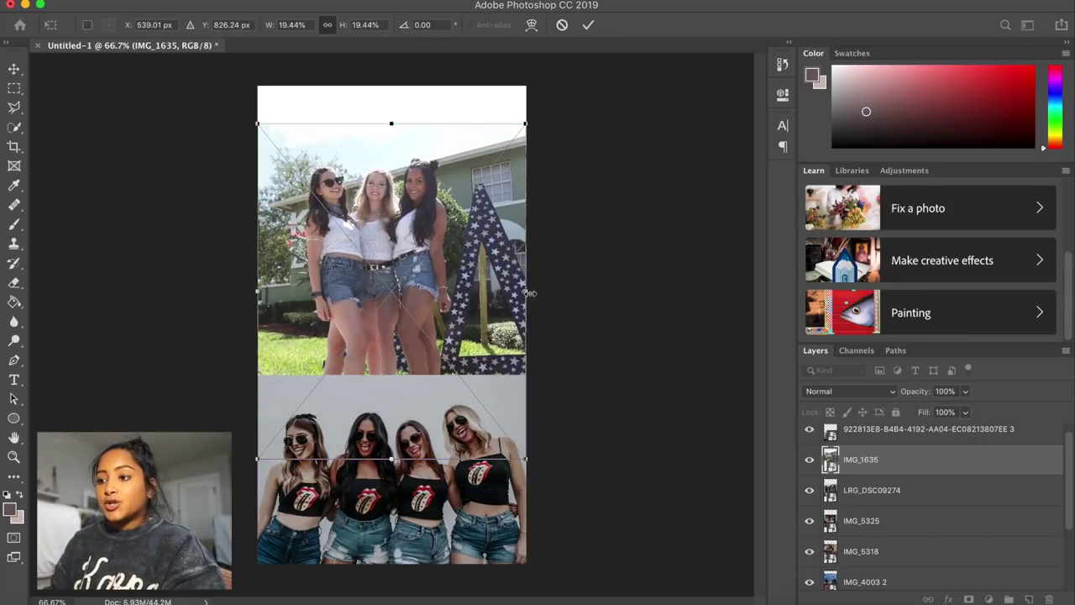
pyautogui.moveTo(530, 293); pyautogui.dragTo(549, 292)
pyautogui.moveTo(567, 289); pyautogui.dragTo(528, 286)
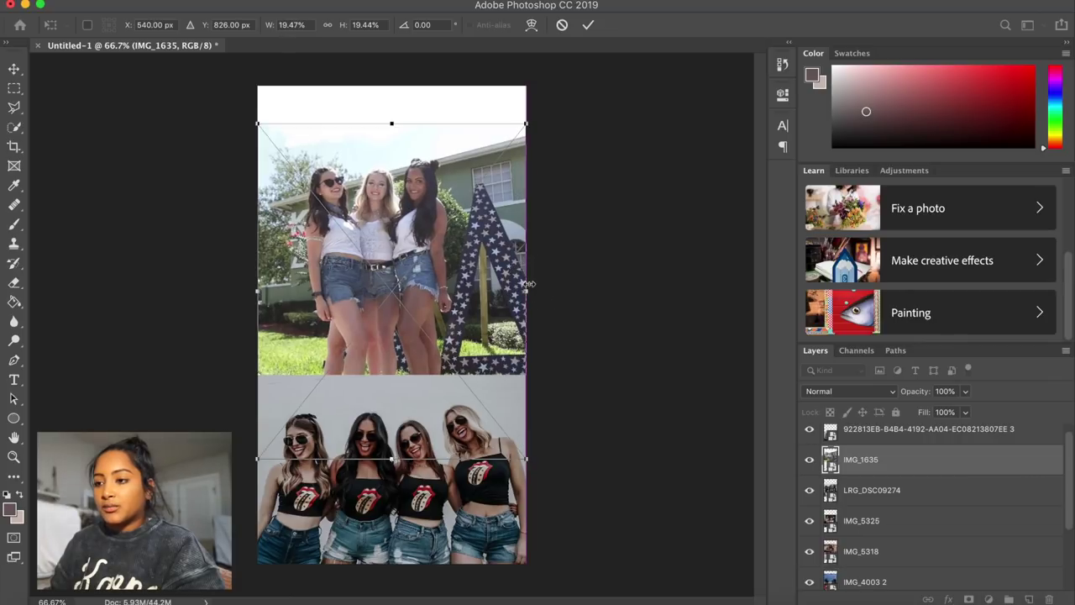
pyautogui.press('shift')
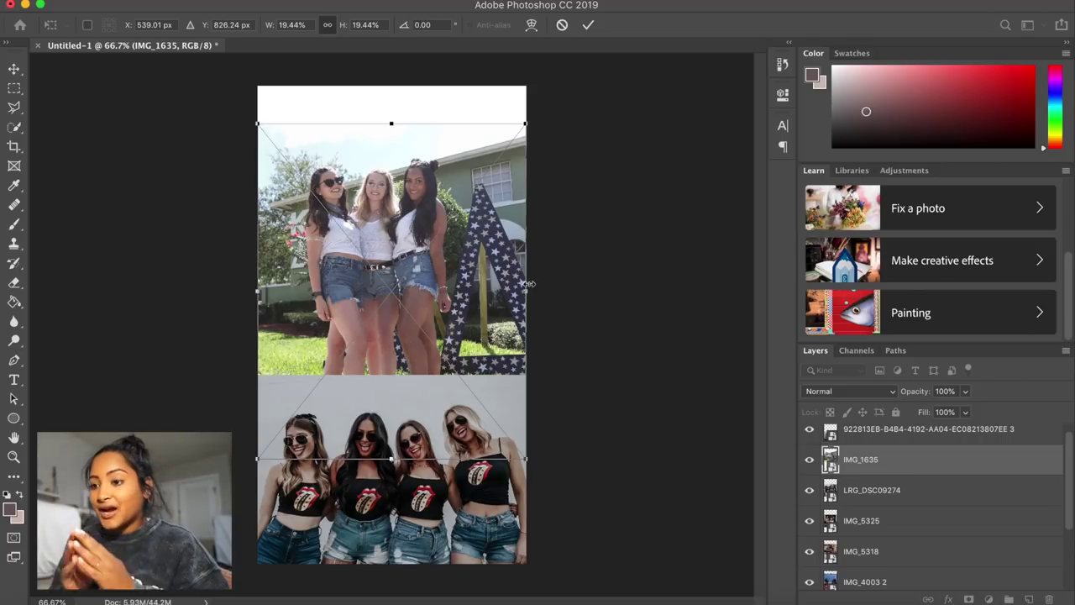
# - Shrink IMG_1635 into the top-right corner and scale LRG_DSC09274 into the top-left cell
pyautogui.moveTo(527, 122); pyautogui.dragTo(424, 260)
pyautogui.moveTo(380, 312); pyautogui.dragTo(525, 114)
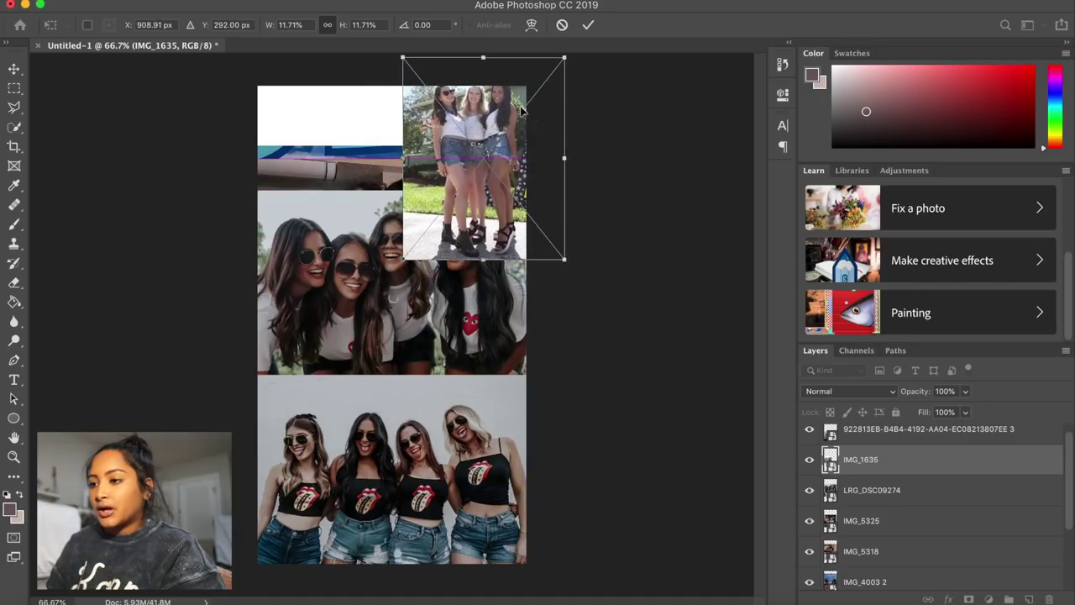
pyautogui.press('Return')
pyautogui.click(915, 492)
pyautogui.moveTo(299, 309); pyautogui.dragTo(281, 175)
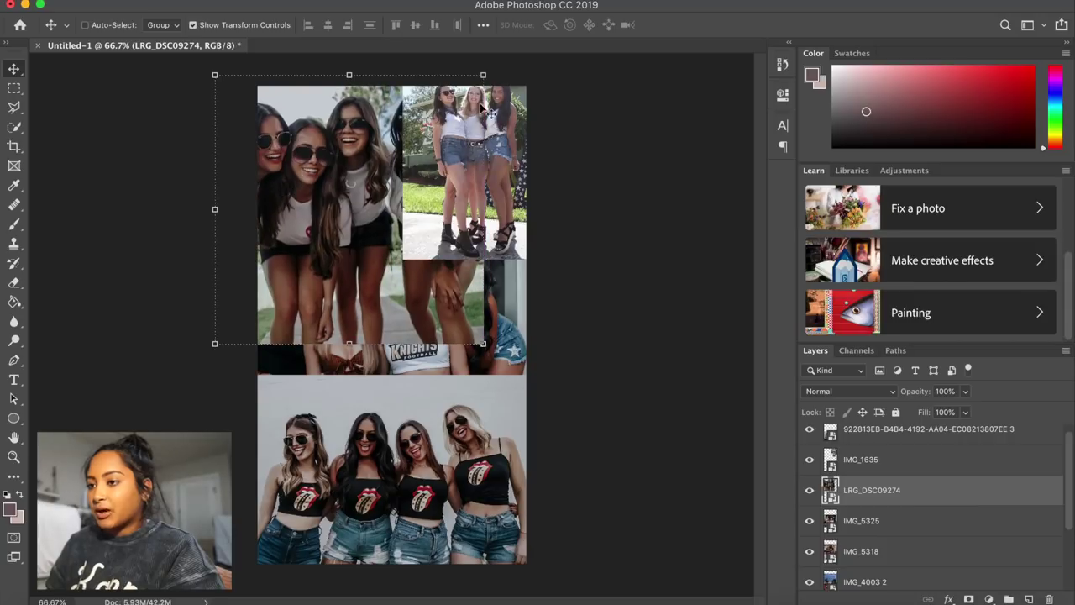
pyautogui.moveTo(492, 72); pyautogui.dragTo(409, 120)
pyautogui.press('Return')
# - Move IMG_5325 into the middle row, bring the IMG_5318 kitchen photo to the top, and hide it
pyautogui.keyDown('super'); pyautogui.click(437, 336); pyautogui.keyUp('super')
pyautogui.moveTo(437, 336); pyautogui.dragTo(377, 302)
pyautogui.scroll(-2, 950, 550)
pyautogui.click(927, 491)
pyautogui.press('super+shift+bracketright')
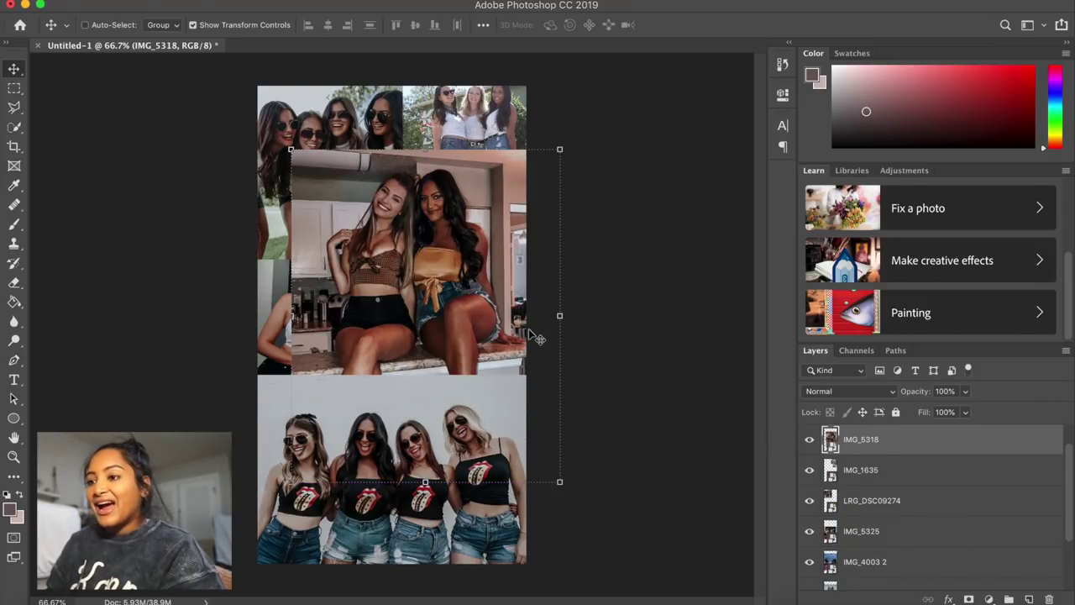
pyautogui.click(810, 440)
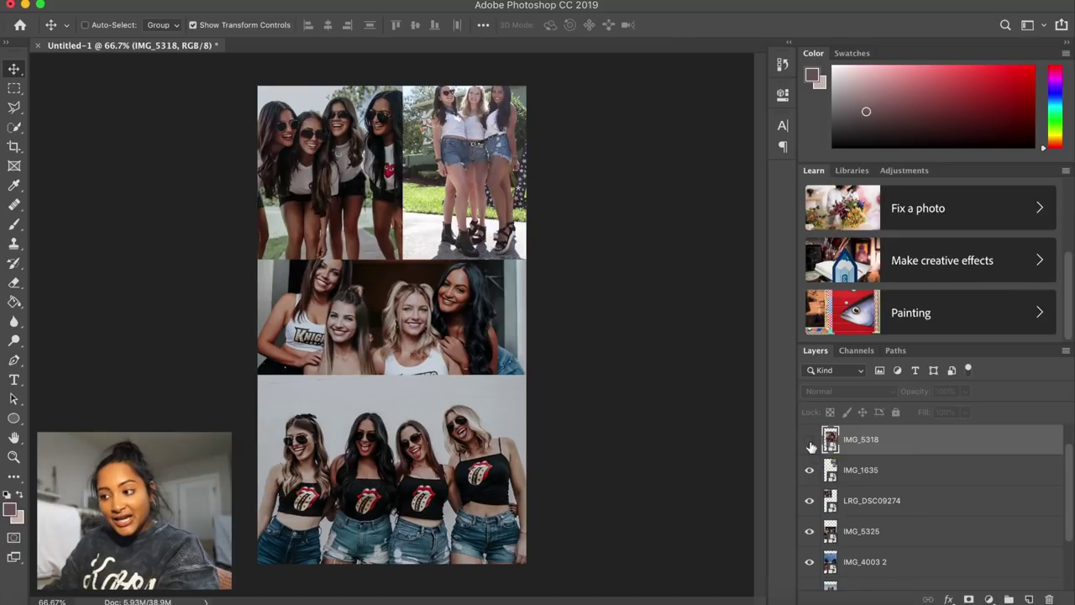
# - Restack the IMG_4003 2 photo layer and shrink it on the canvas
pyautogui.scroll(-1, 916, 475)
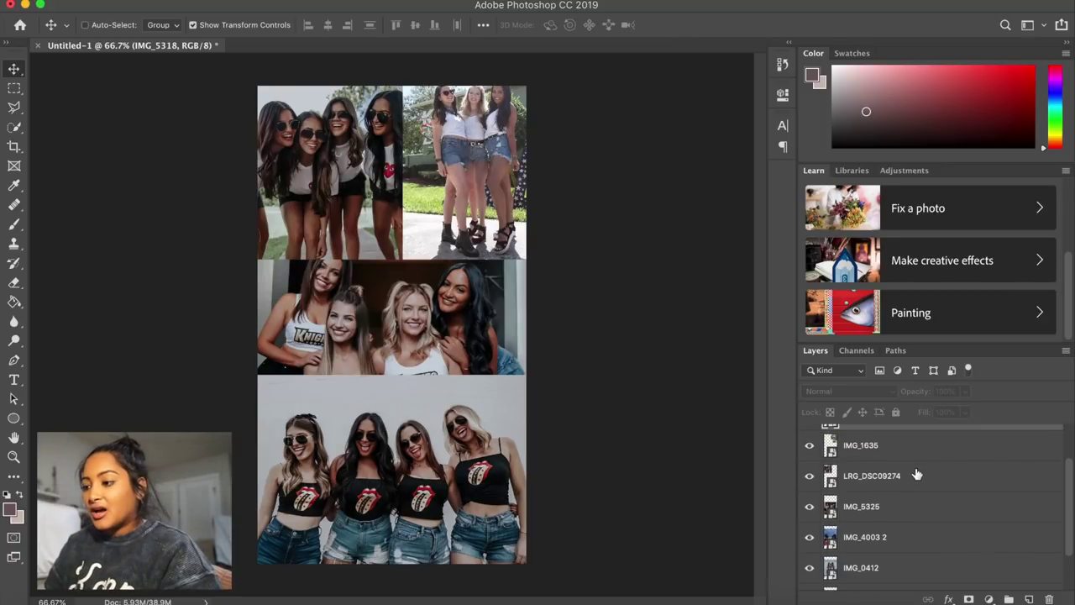
pyautogui.scroll(-2, 917, 475)
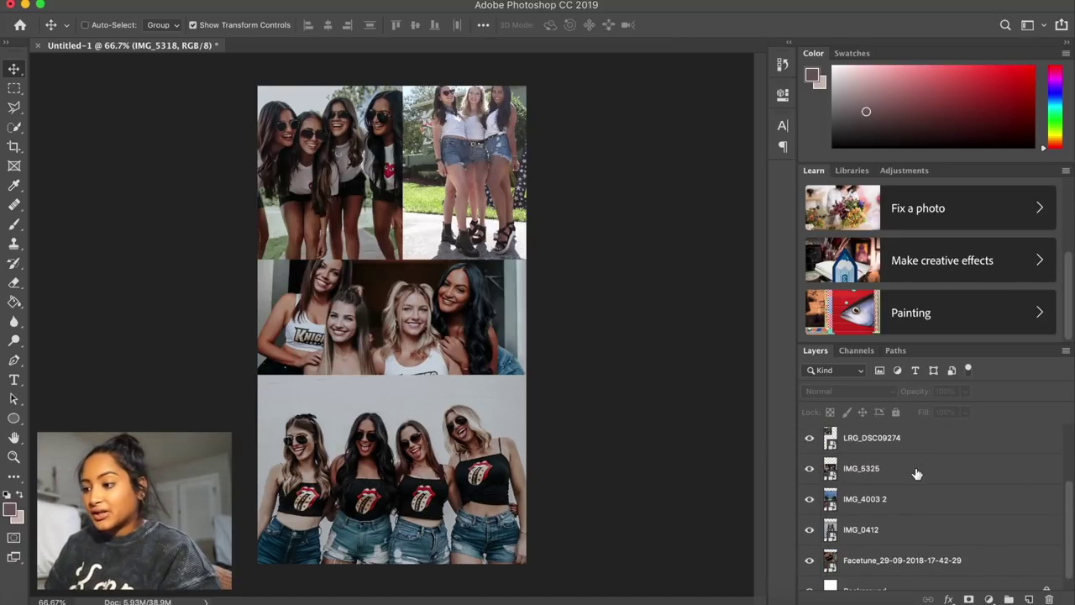
pyautogui.scroll(3, 917, 474)
pyautogui.click(809, 476)
pyautogui.click(809, 476)
pyautogui.moveTo(809, 476); pyautogui.dragTo(900, 435)
pyautogui.moveTo(525, 146); pyautogui.dragTo(470, 290)
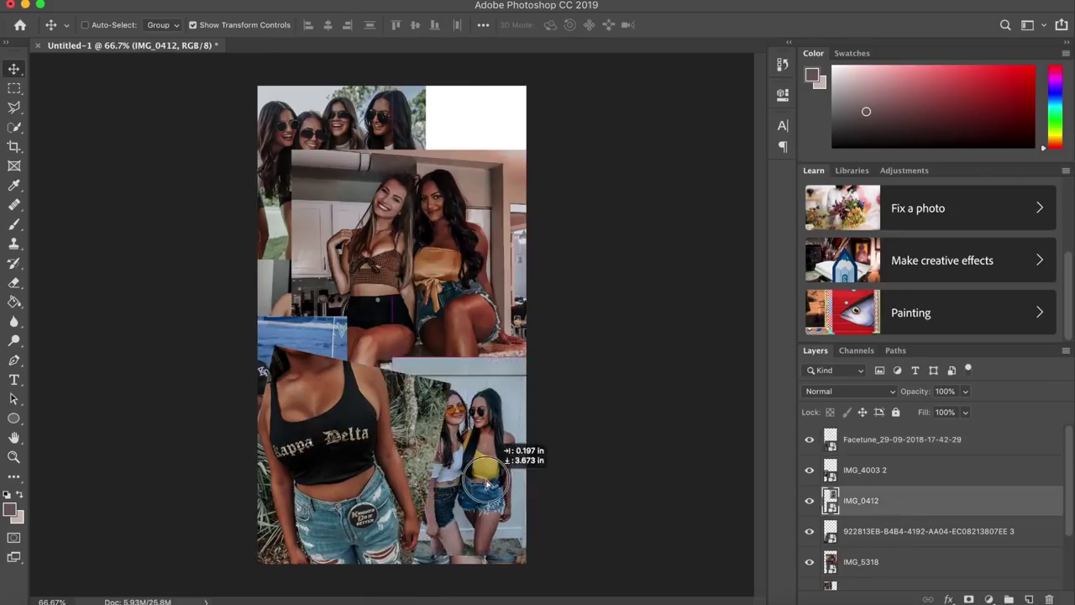
# - Move IMG_4003 2 below the four-friends photo layer to swap the top-row photos
pyautogui.click(907, 540)
pyautogui.moveTo(866, 469); pyautogui.dragTo(893, 523)
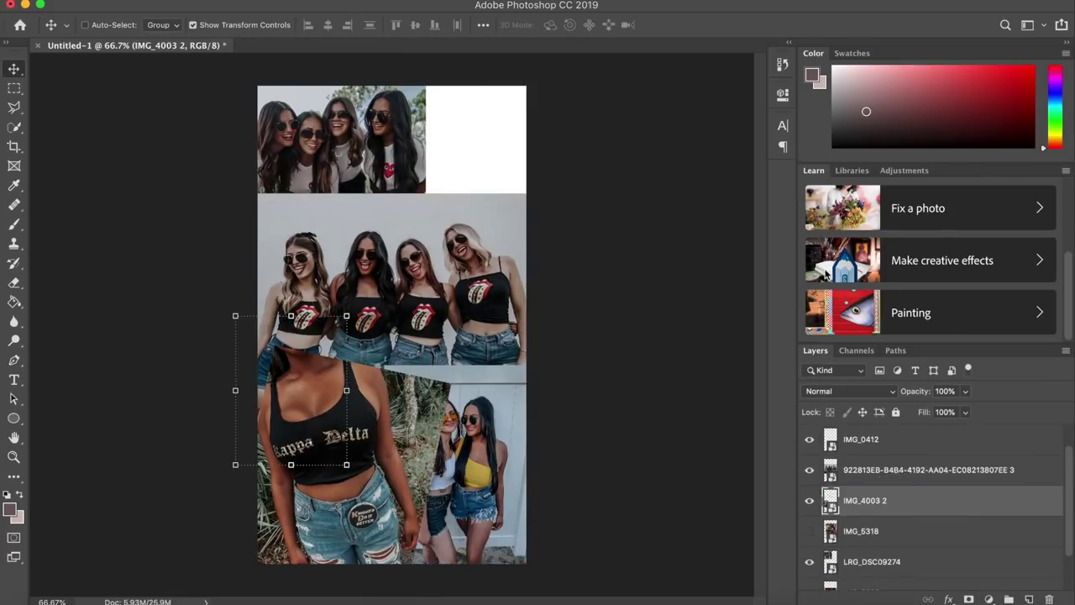
pyautogui.click(898, 438)
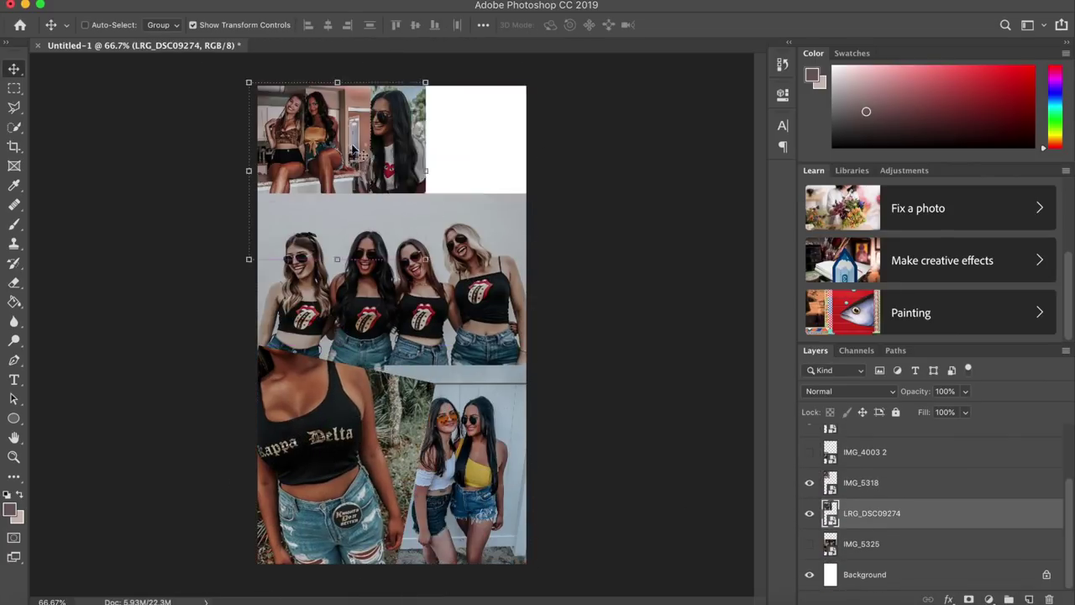
pyautogui.press('m')
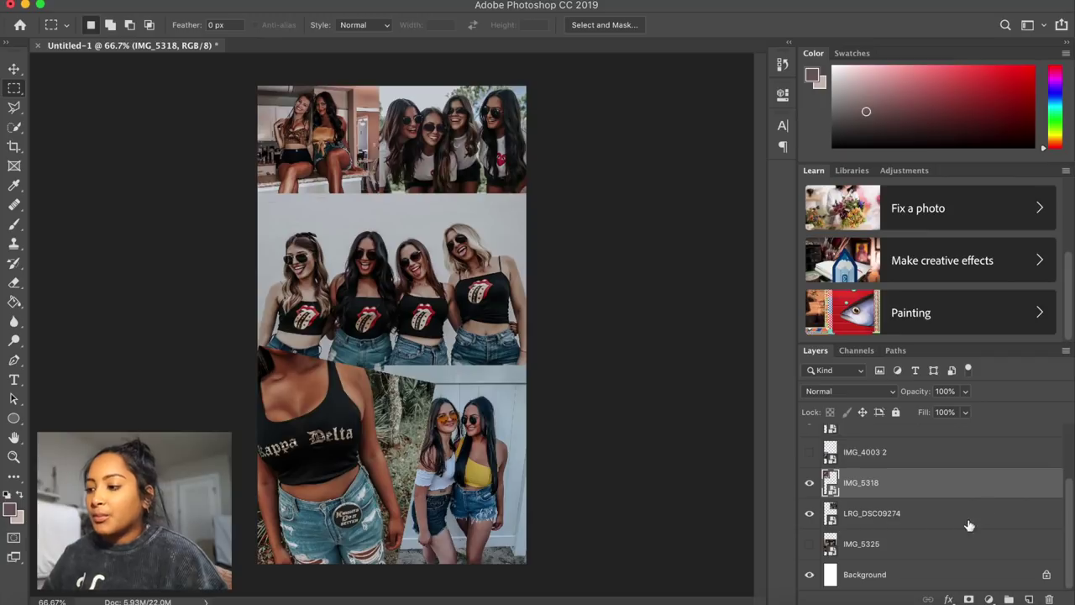
# - Select the Facetune photo's layer with the Move tool active
pyautogui.scroll(3, 995, 504)
pyautogui.scroll(-3, 941, 502)
pyautogui.scroll(3, 942, 506)
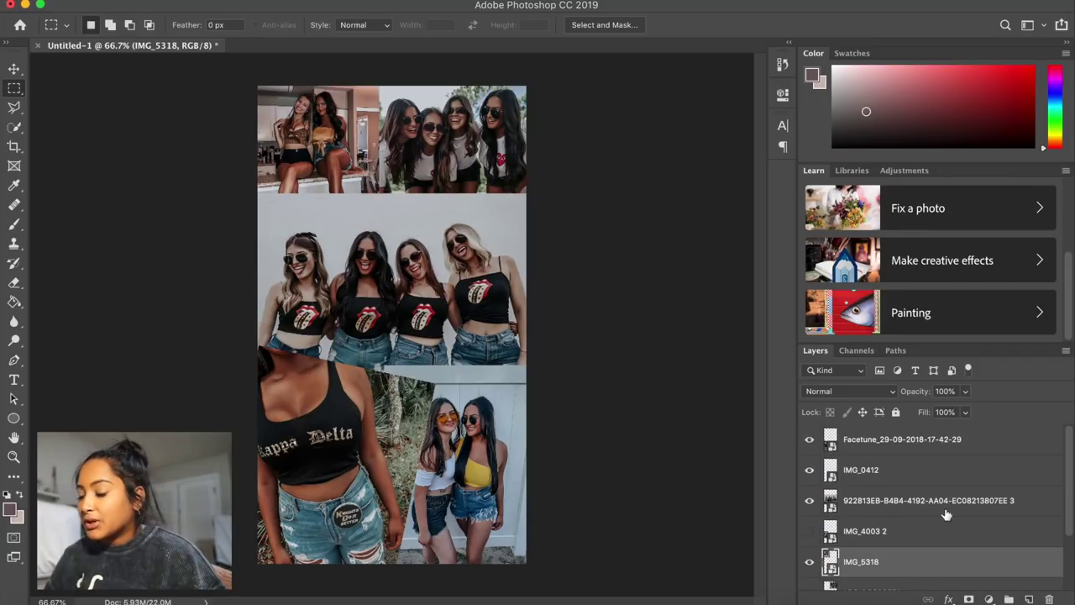
pyautogui.scroll(-1, 922, 510)
pyautogui.scroll(-2, 922, 510)
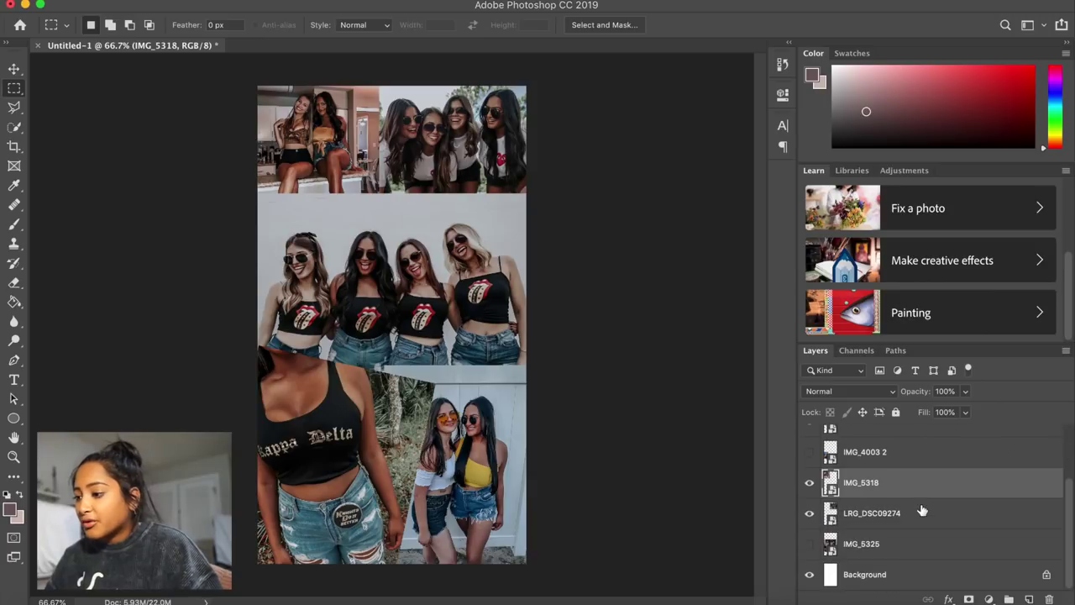
pyautogui.scroll(1, 922, 494)
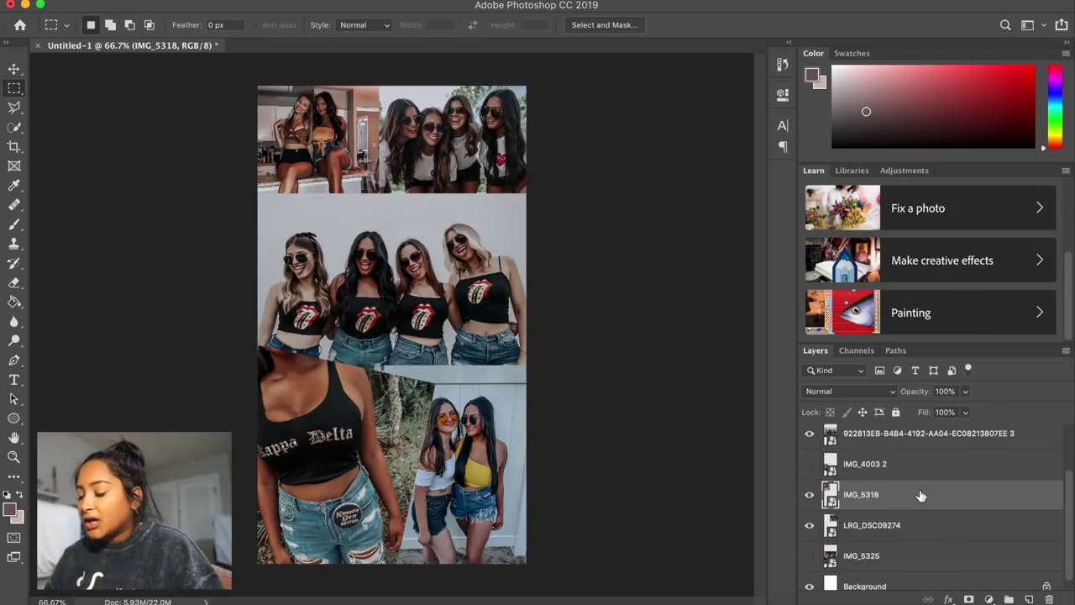
pyautogui.click(913, 466)
pyautogui.scroll(1, 908, 453)
pyautogui.click(900, 435)
pyautogui.press('v')
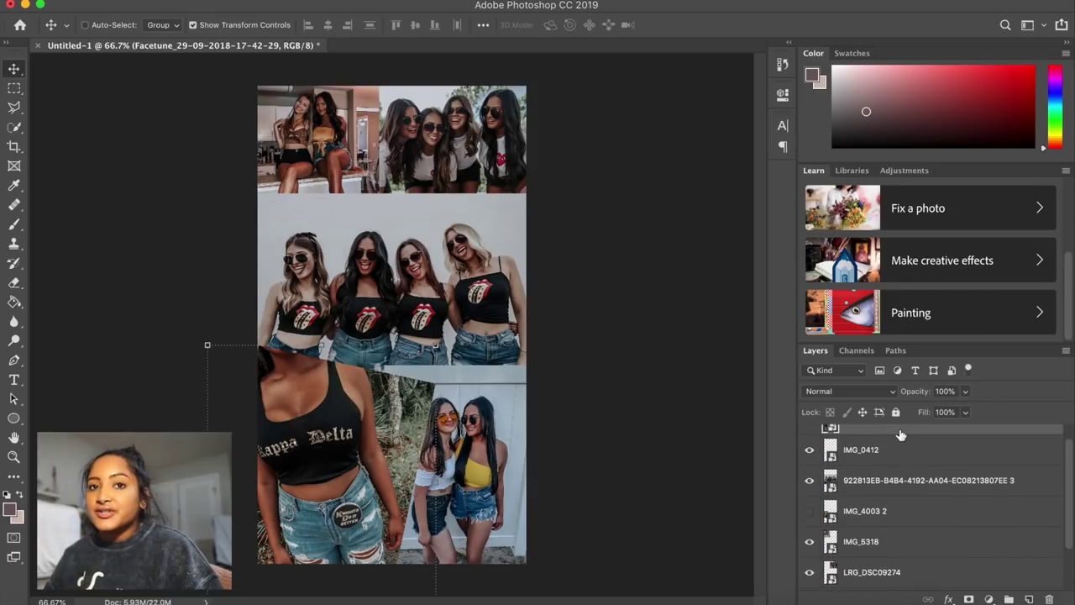
# - Open the Facetune smart object's original JPG in its own tab via Edit Contents
pyautogui.rightClick(901, 435)
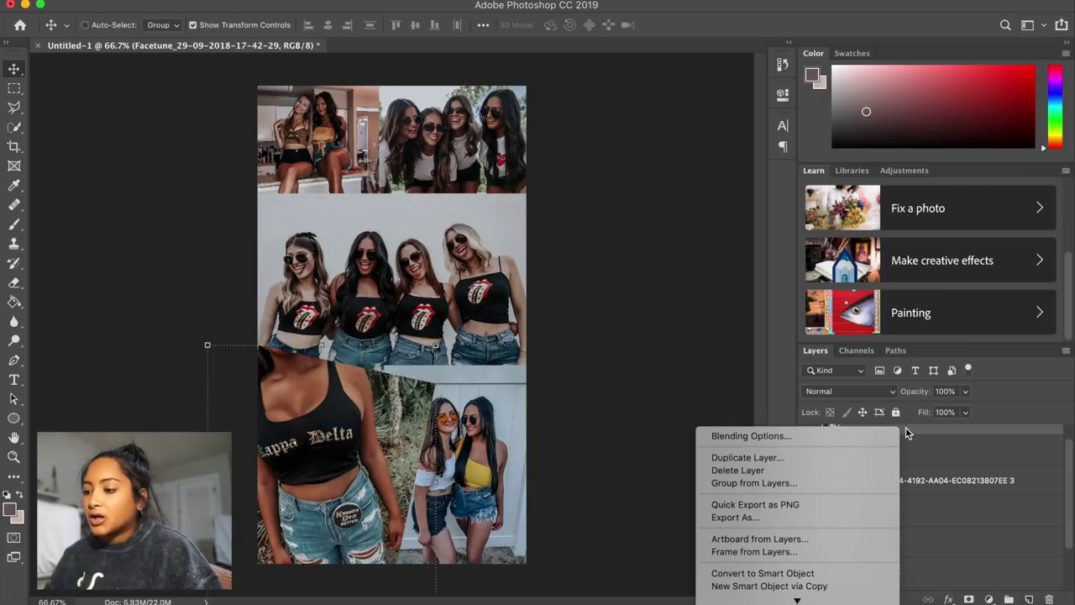
pyautogui.scroll(-3, 857, 500)
pyautogui.scroll(-1, 857, 497)
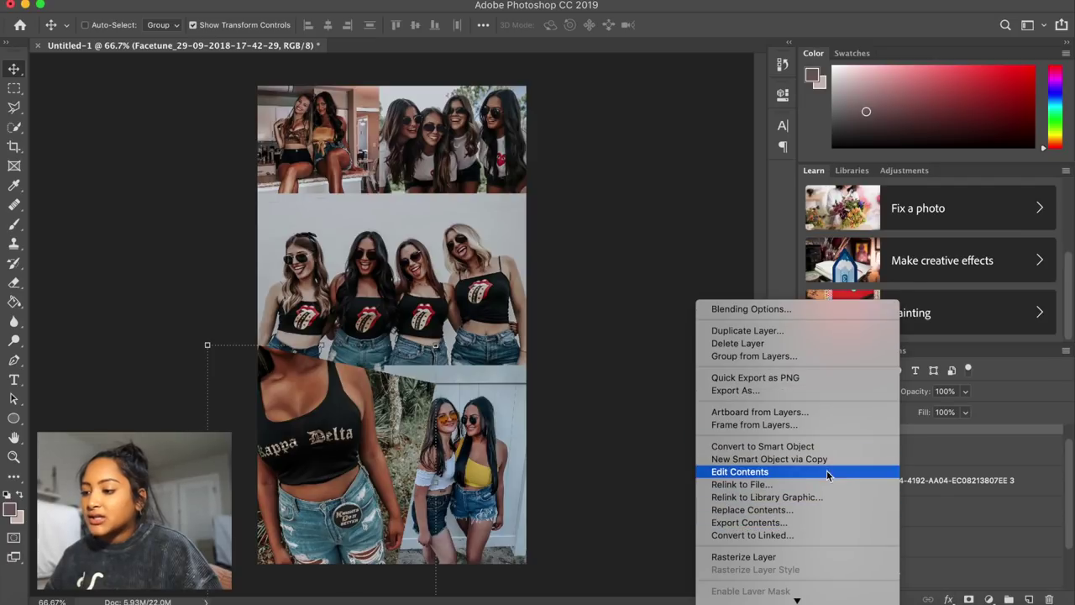
pyautogui.click(827, 472)
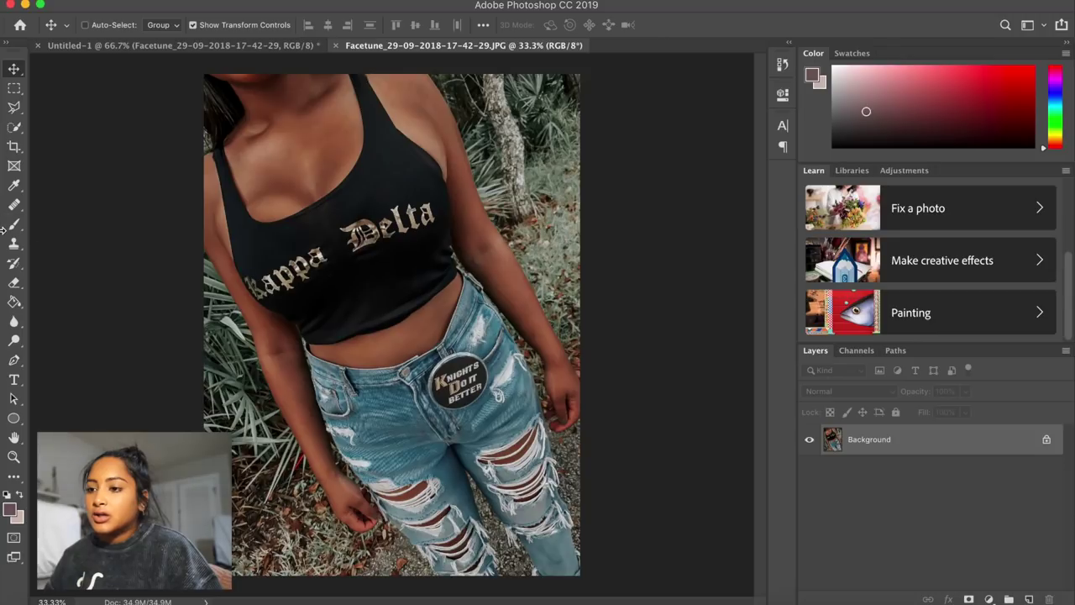
# - With Quick Selection and an enlarged brush, select the foliage along the left edge and top
pyautogui.click(12, 131)
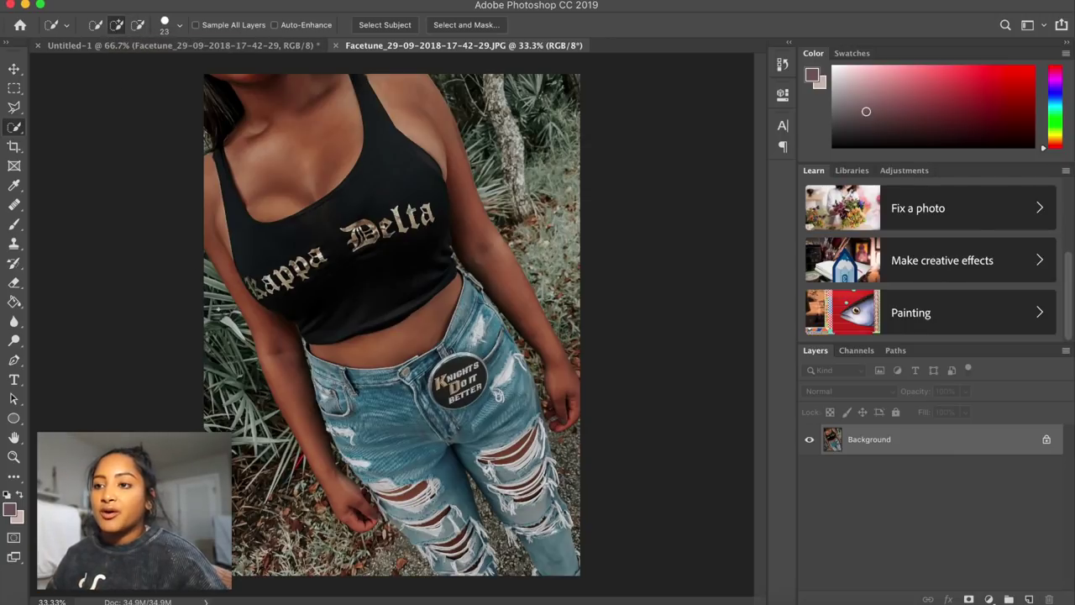
pyautogui.moveTo(210, 346)
pyautogui.mouseDown()
pyautogui.moveTo(229, 394)
pyautogui.moveTo(236, 500)
pyautogui.mouseUp()
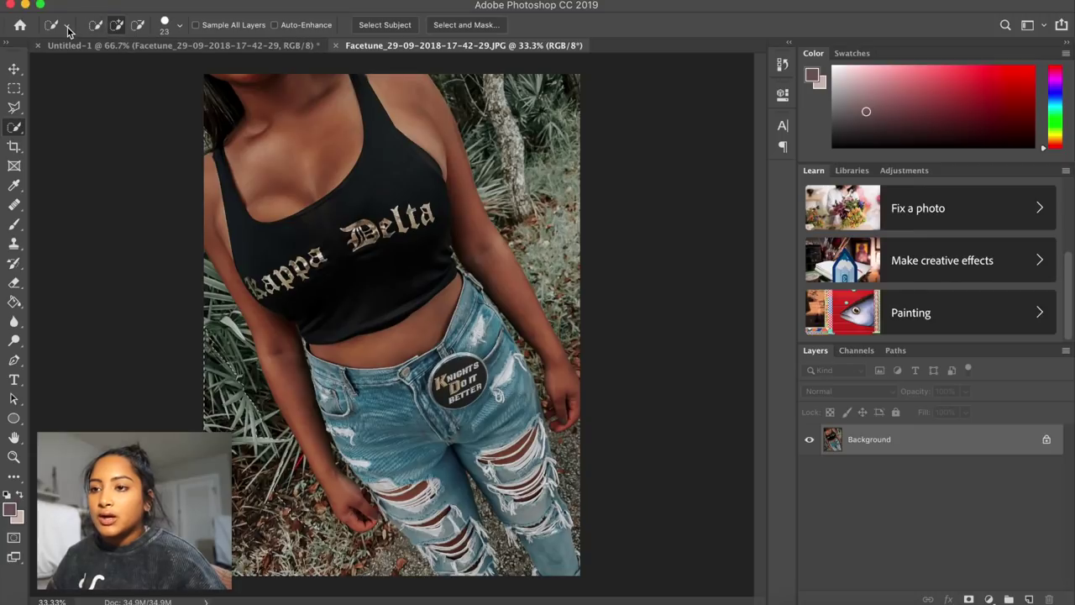
pyautogui.click(178, 24)
pyautogui.click(112, 65)
pyautogui.moveTo(112, 65); pyautogui.dragTo(137, 66)
pyautogui.press('Return')
pyautogui.moveTo(454, 76)
pyautogui.mouseDown()
pyautogui.moveTo(559, 250)
pyautogui.moveTo(560, 224)
pyautogui.moveTo(576, 340)
pyautogui.mouseUp()
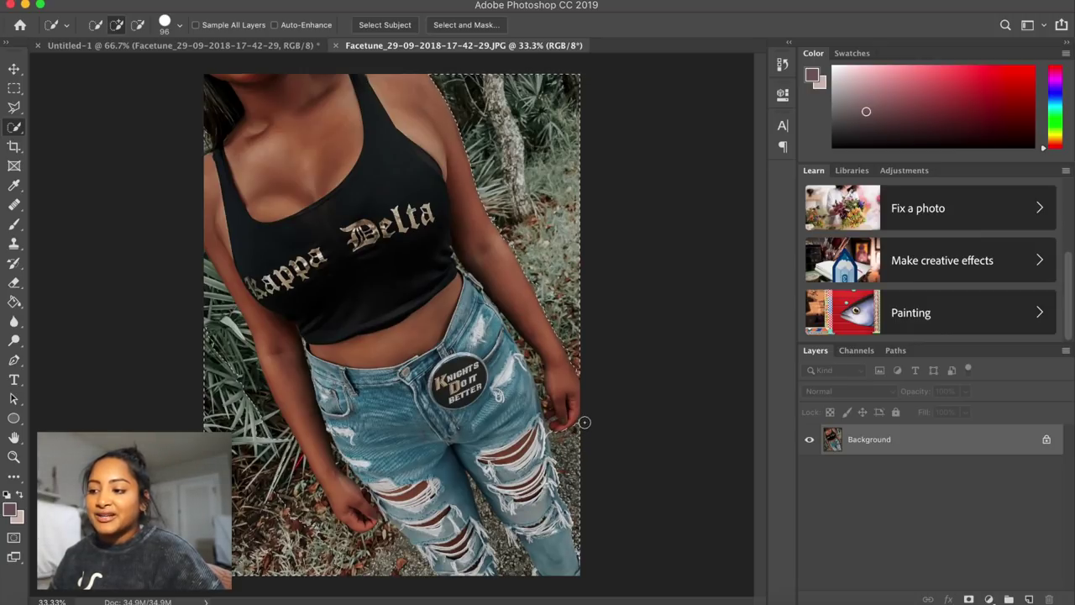
# - Subtract stray areas with Alt and refine the selection along the jeans with a 42 px brush
pyautogui.scroll(2, 583, 428)
pyautogui.scroll(3, 553, 477)
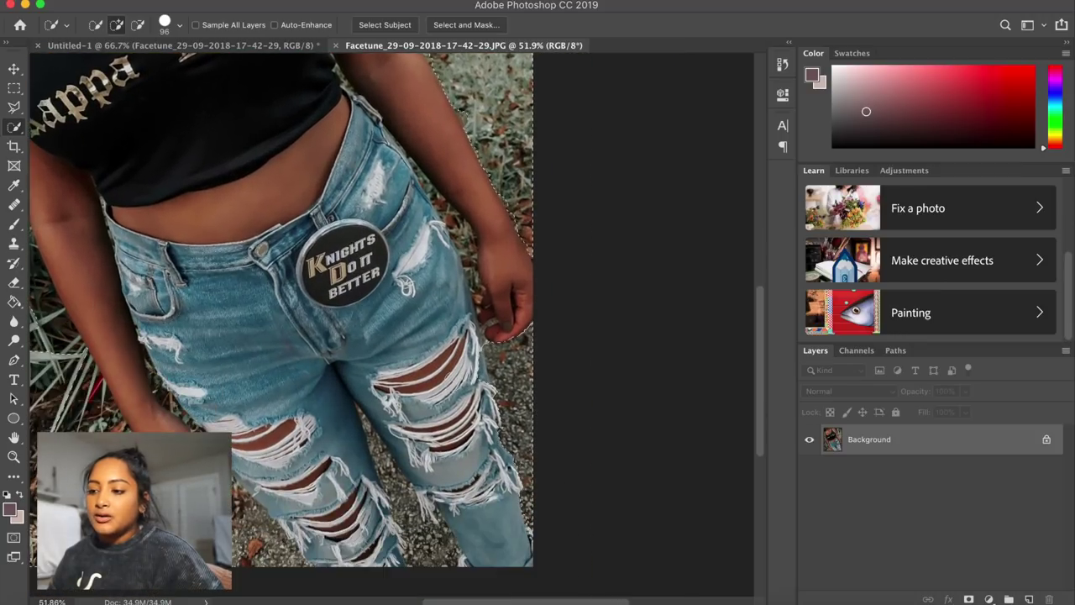
pyautogui.scroll(1, 553, 477)
pyautogui.scroll(5, 503, 340)
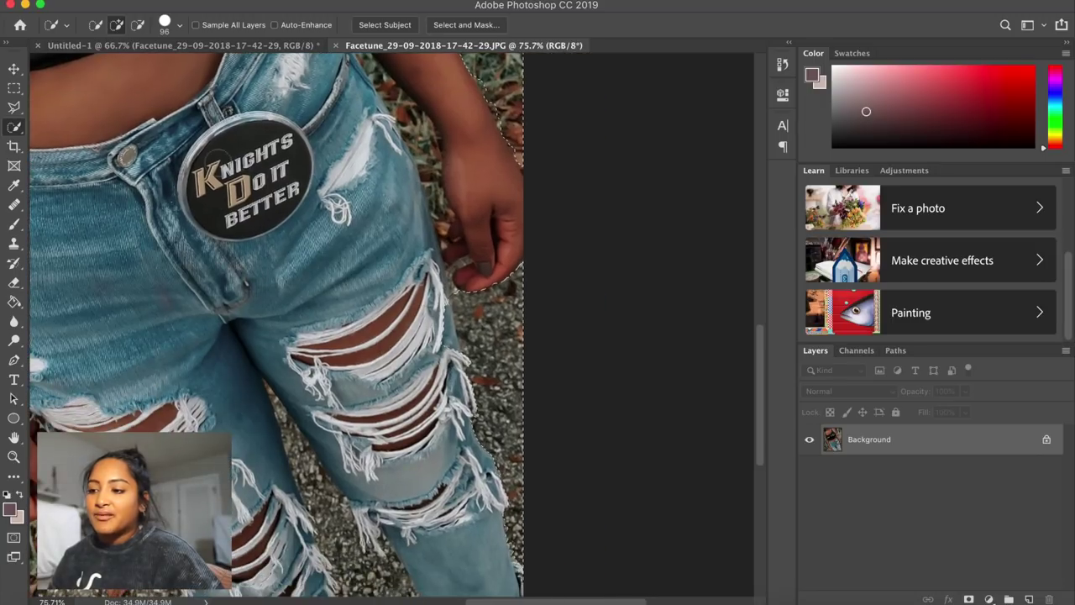
pyautogui.press('alt')
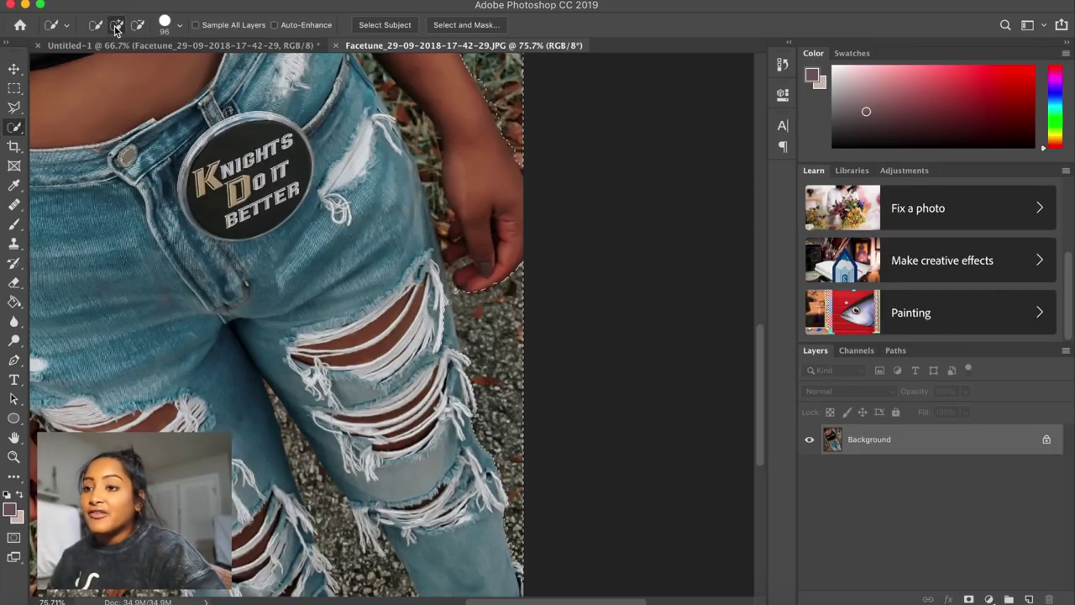
pyautogui.press('alt')
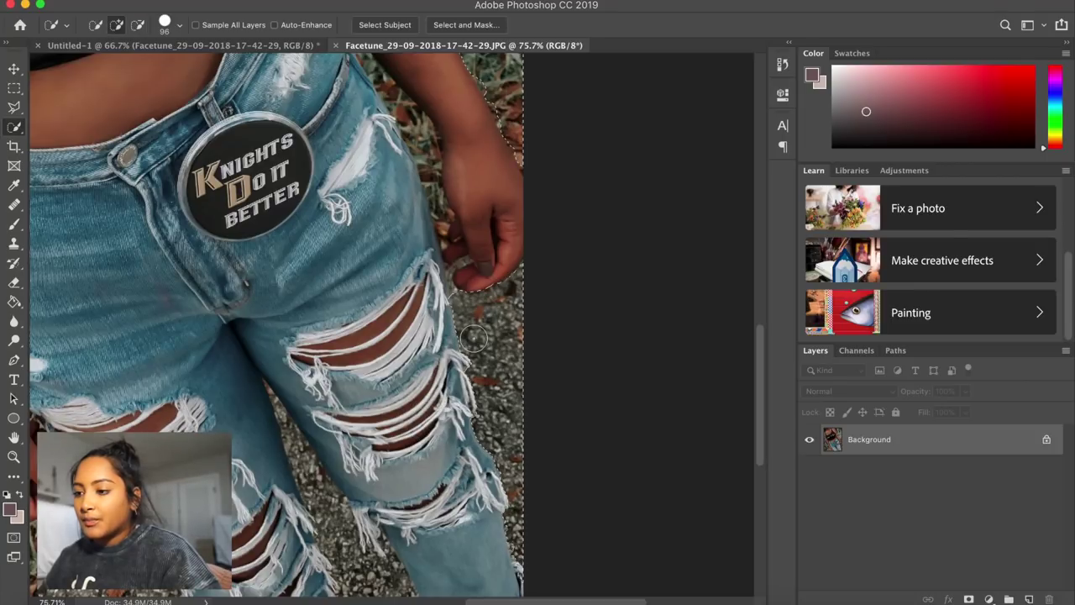
pyautogui.scroll(-5, 473, 338)
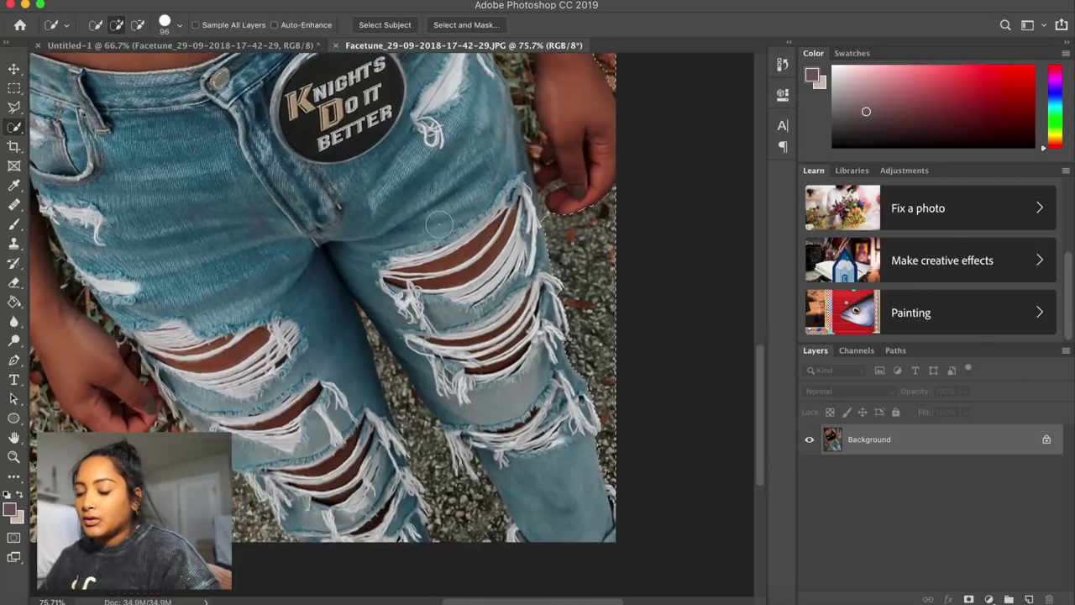
pyautogui.click(179, 24)
pyautogui.moveTo(143, 65); pyautogui.dragTo(124, 65)
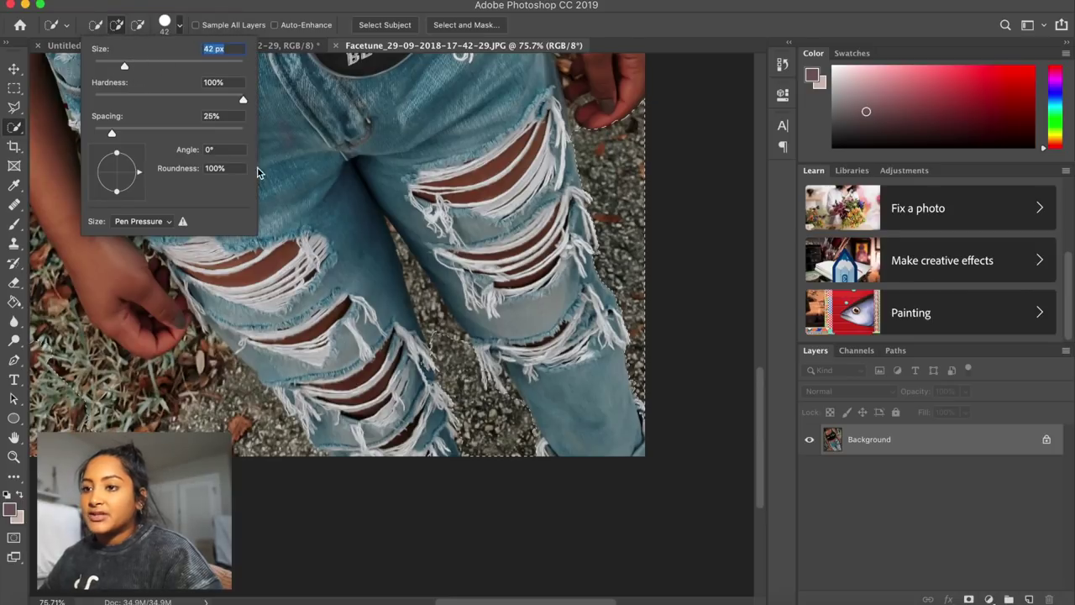
pyautogui.click(412, 277)
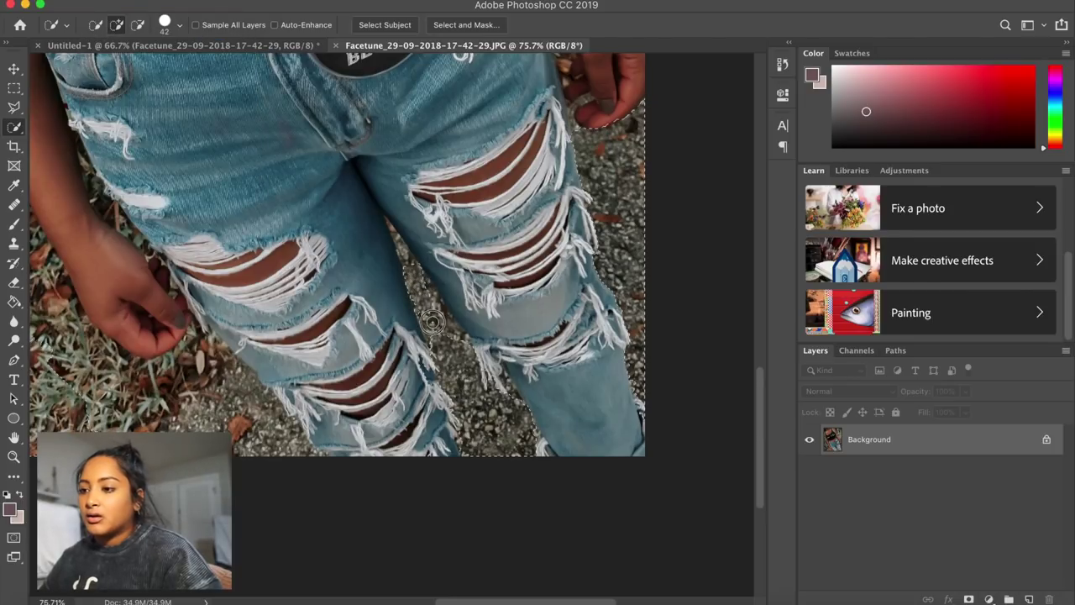
pyautogui.moveTo(435, 324)
pyautogui.mouseDown()
pyautogui.moveTo(452, 325)
pyautogui.moveTo(403, 248)
pyautogui.mouseUp()
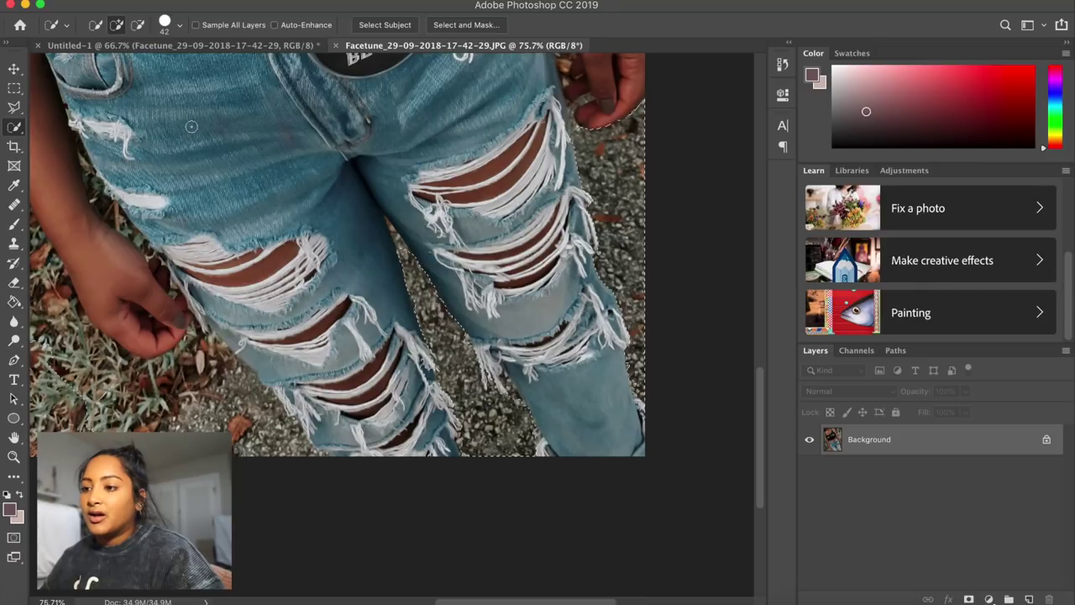
# - Reduce the selection brush size further and check the selection edges around the woman
pyautogui.click(179, 24)
pyautogui.moveTo(126, 60); pyautogui.dragTo(105, 65)
pyautogui.press('Return')
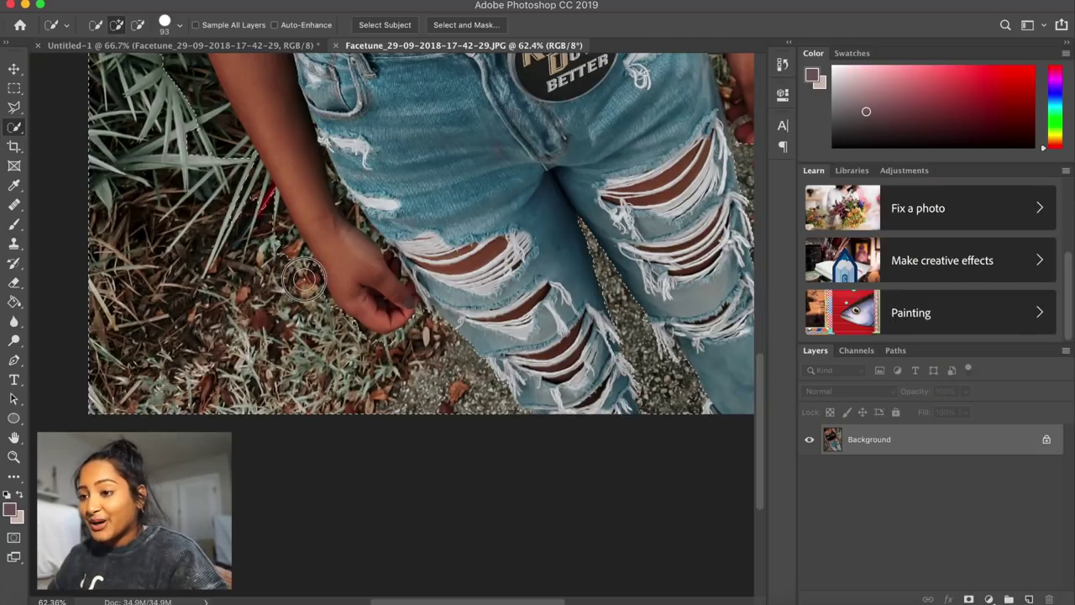
pyautogui.scroll(5, 276, 234)
pyautogui.hscroll(-3, 276, 235)
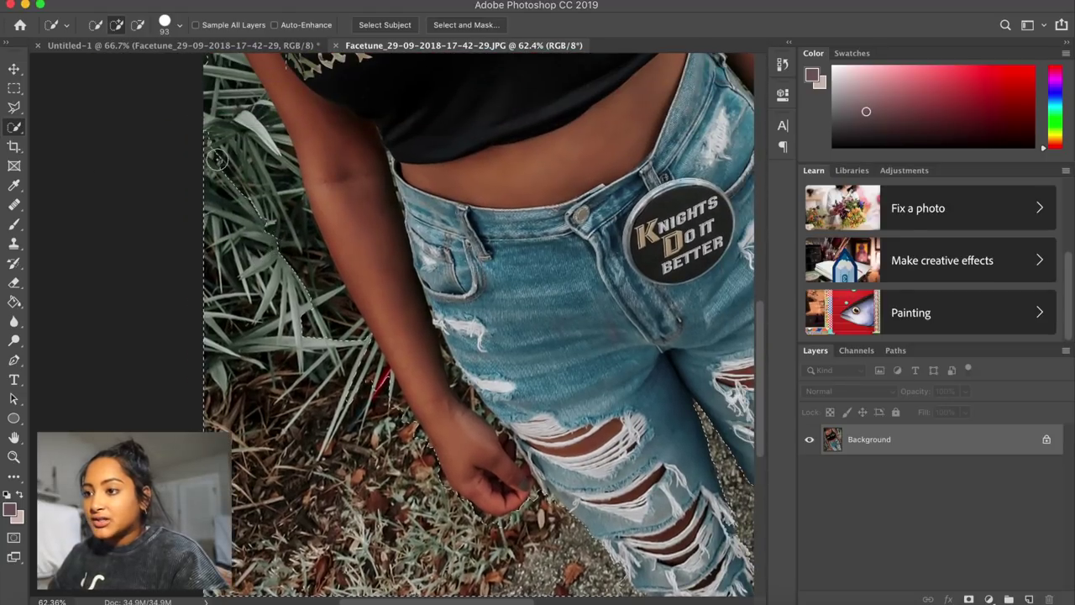
pyautogui.scroll(-3, 235, 135)
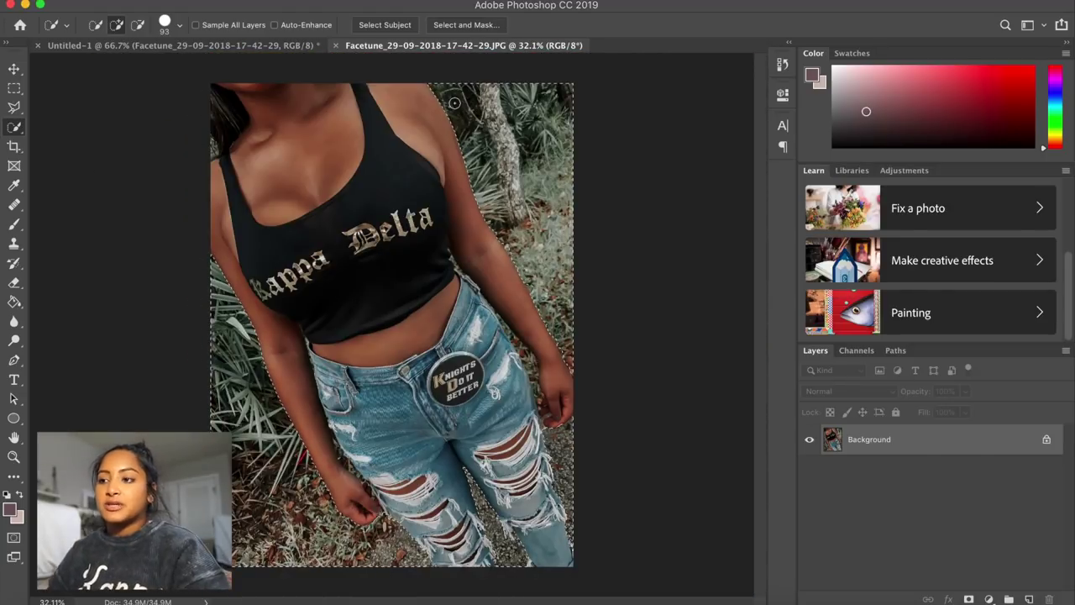
# - Convert the Background into Layer 1 and delete the selected foliage around the woman
pyautogui.doubleClick(949, 445)
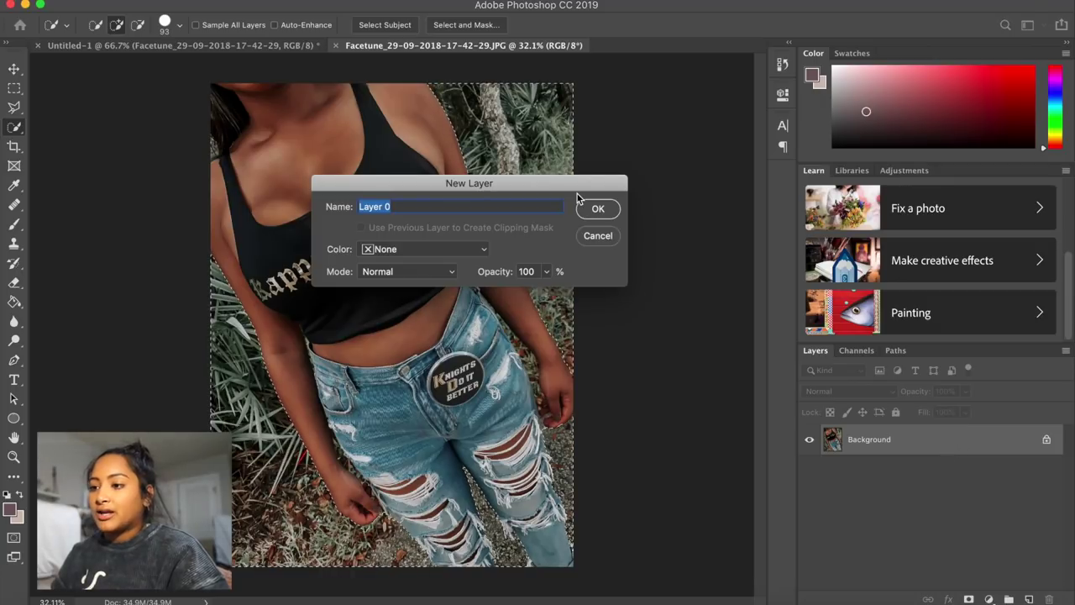
pyautogui.press('BackSpace')
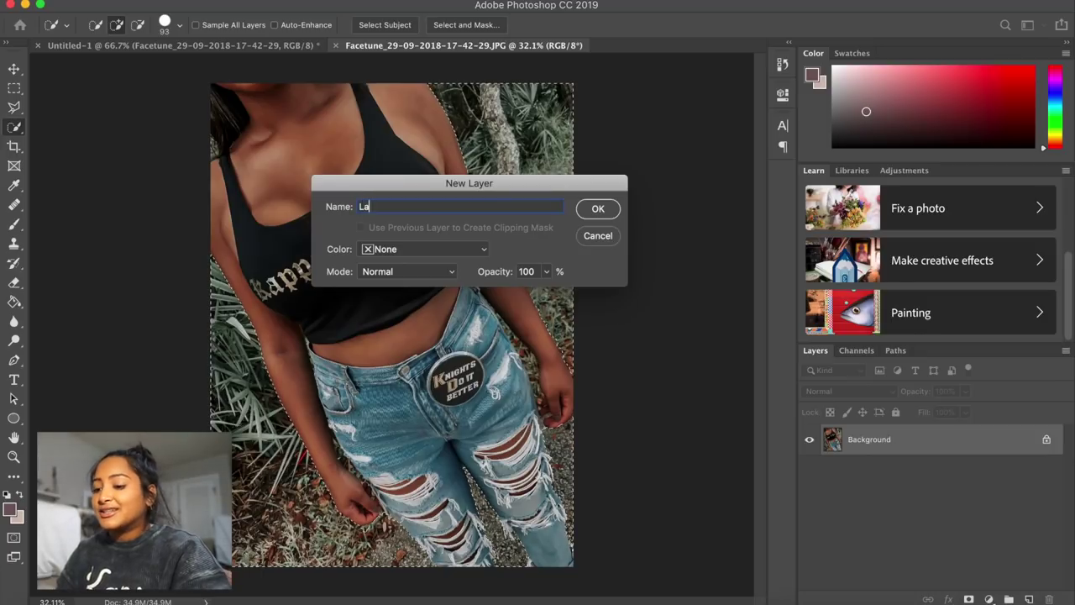
pyautogui.press('Return')
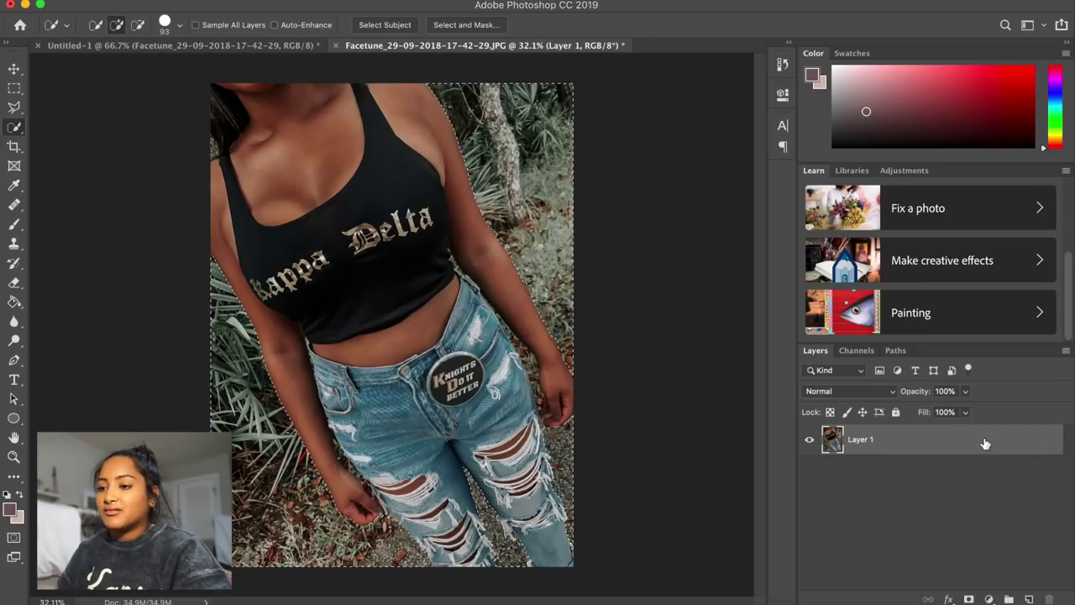
pyautogui.press('BackSpace')
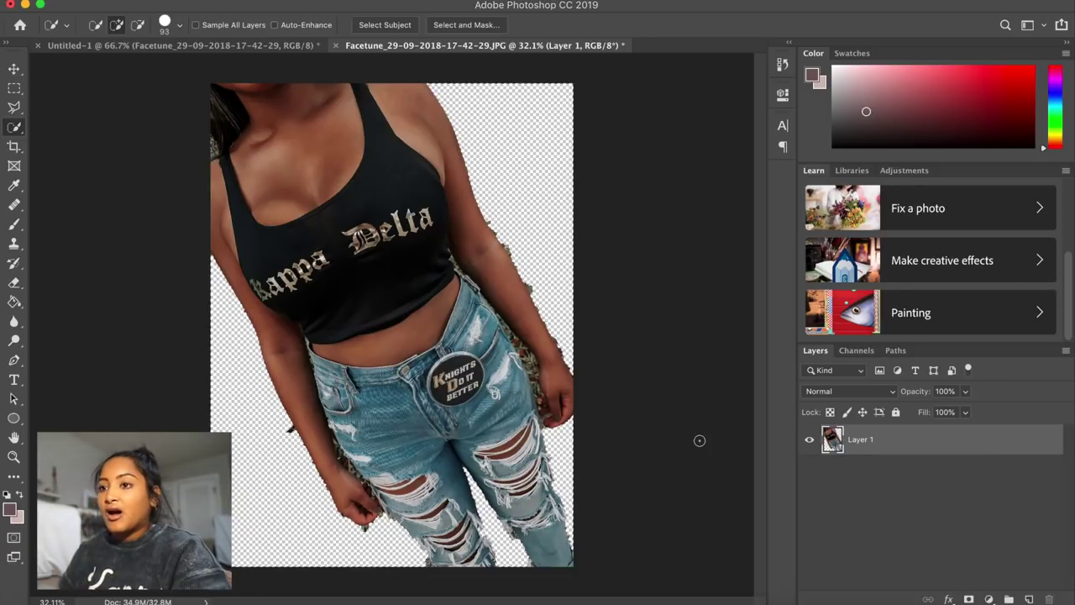
# - Undo the background deletion and delete the area outside the selection again
pyautogui.scroll(3, 699, 441)
pyautogui.scroll(-3, 699, 440)
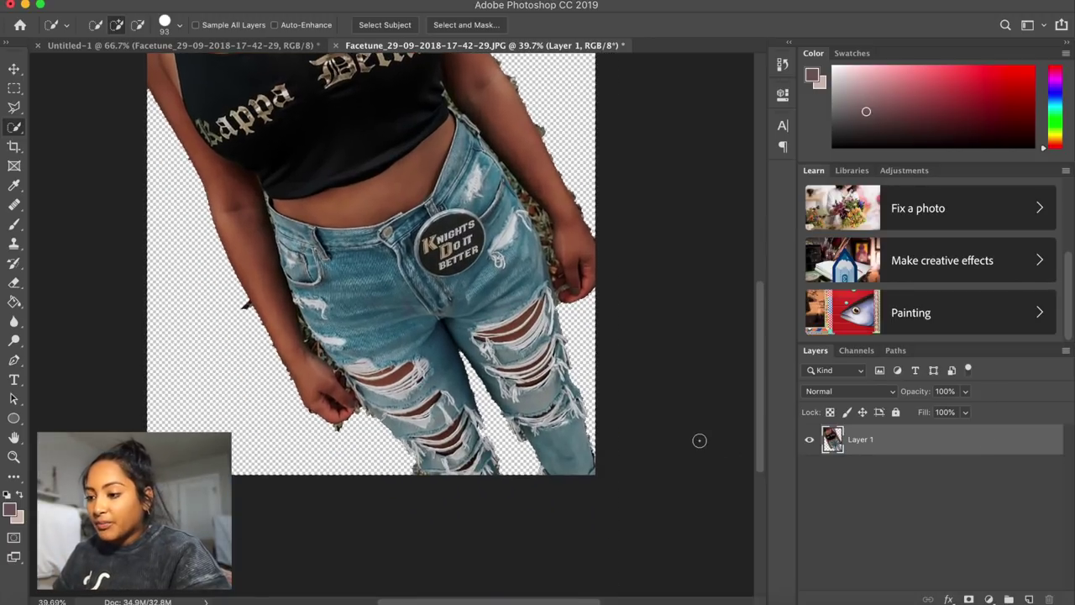
pyautogui.scroll(4, 699, 441)
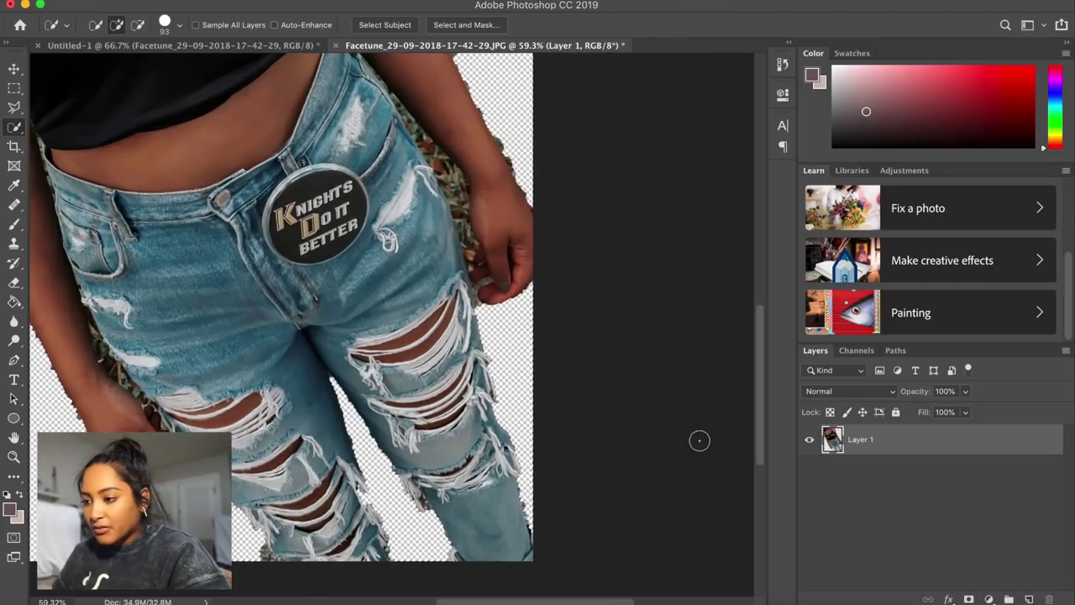
pyautogui.scroll(2, 699, 440)
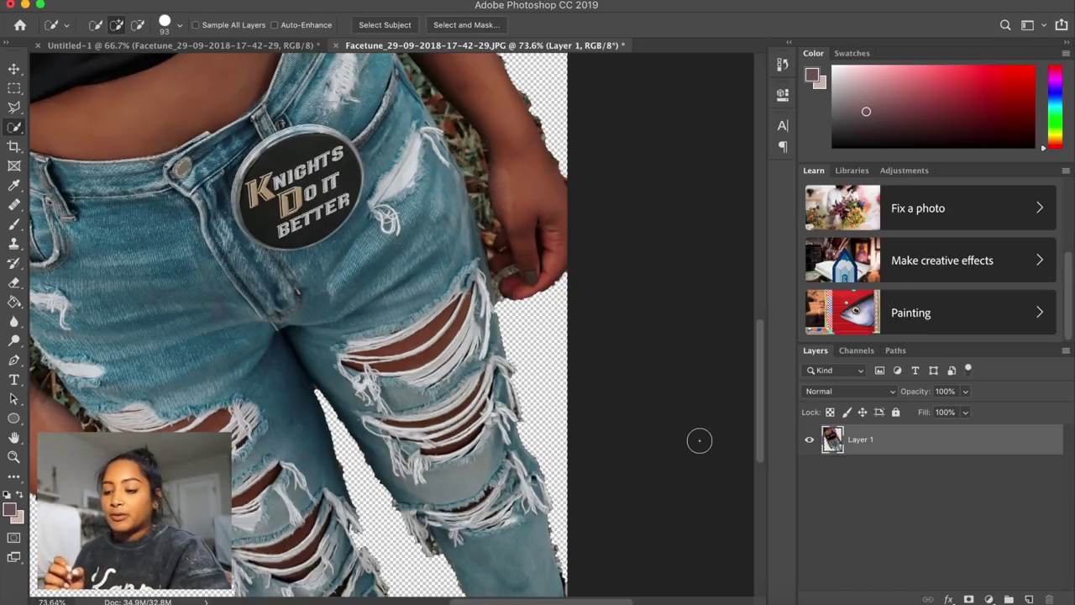
pyautogui.press('super+z')
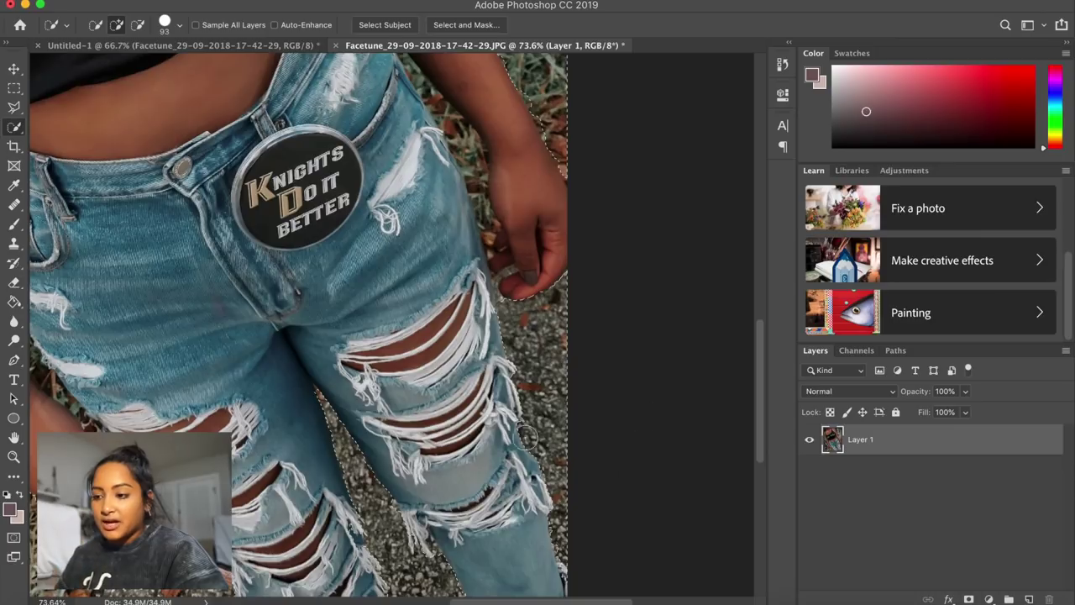
pyautogui.press('Delete')
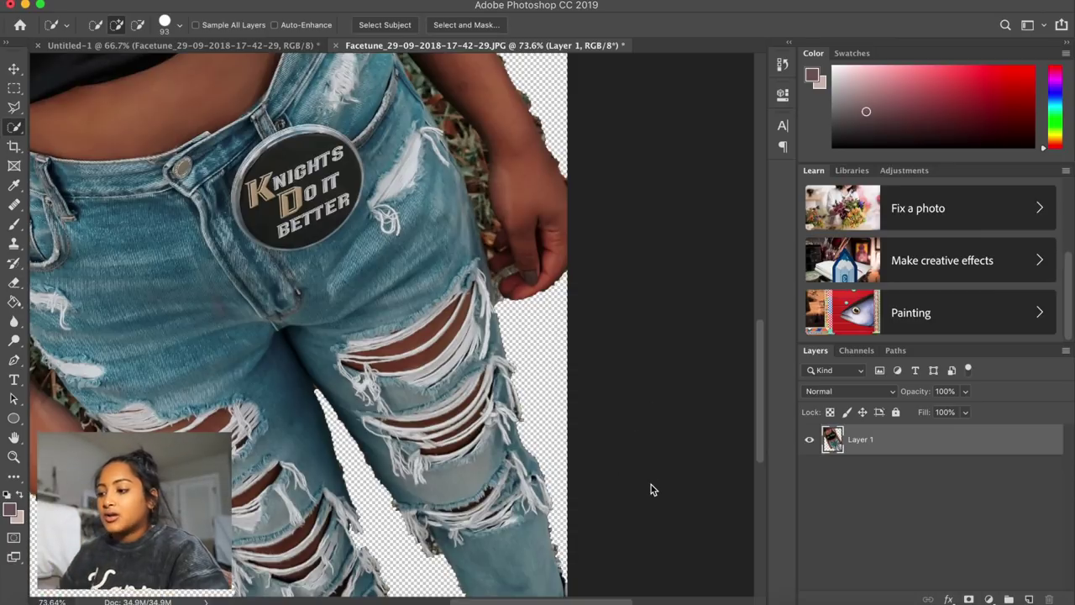
# - Try saving the cut-out twice, dismissing the can't-save-to-original-format warning each time
pyautogui.scroll(-5, 534, 430)
pyautogui.scroll(6, 535, 430)
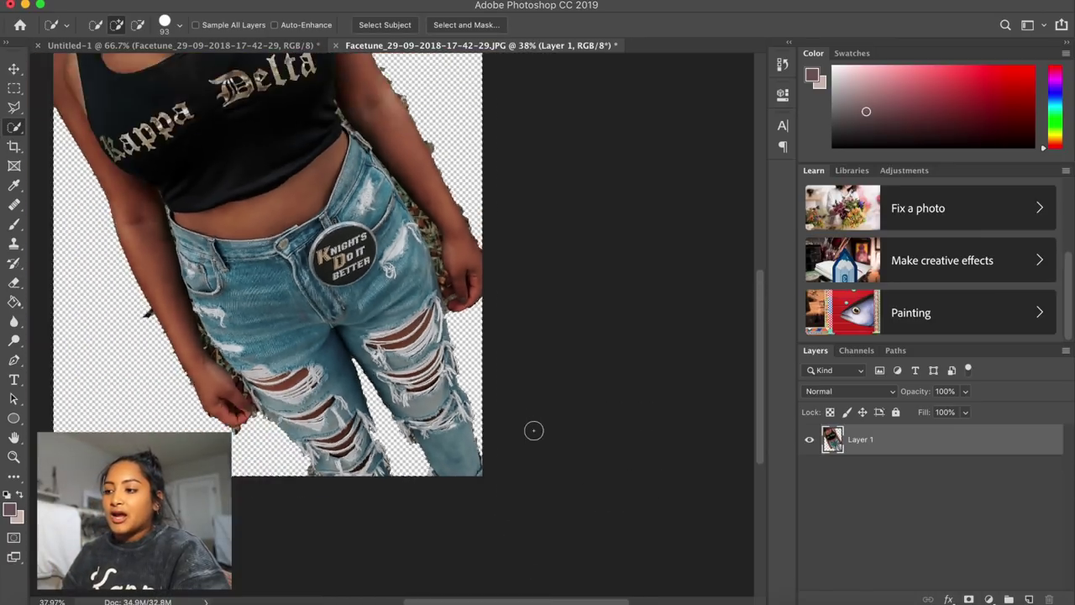
pyautogui.press('super+s')
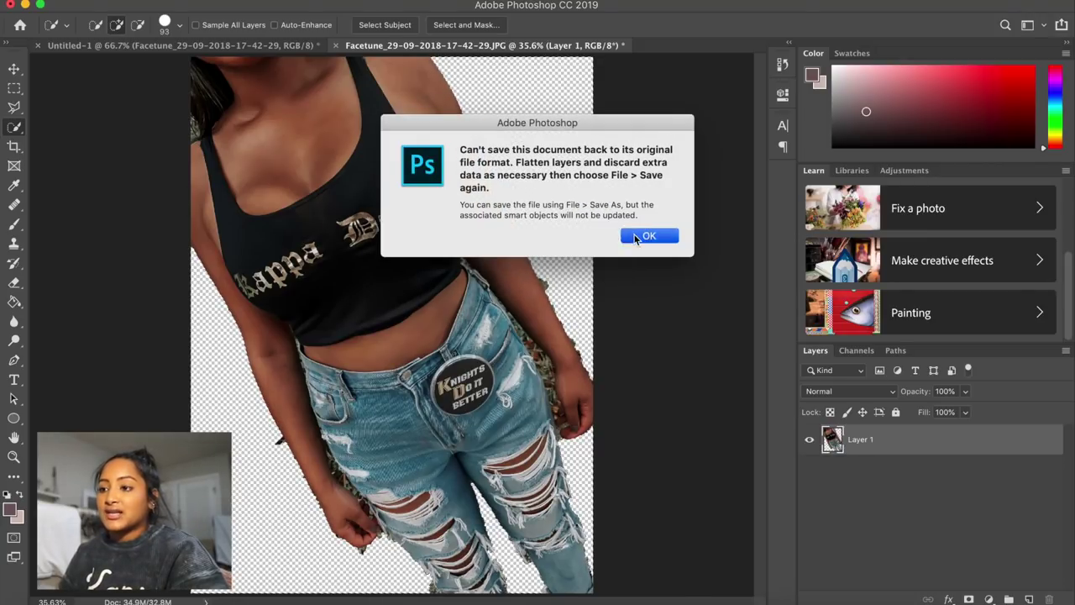
pyautogui.click(647, 236)
pyautogui.press('super+s')
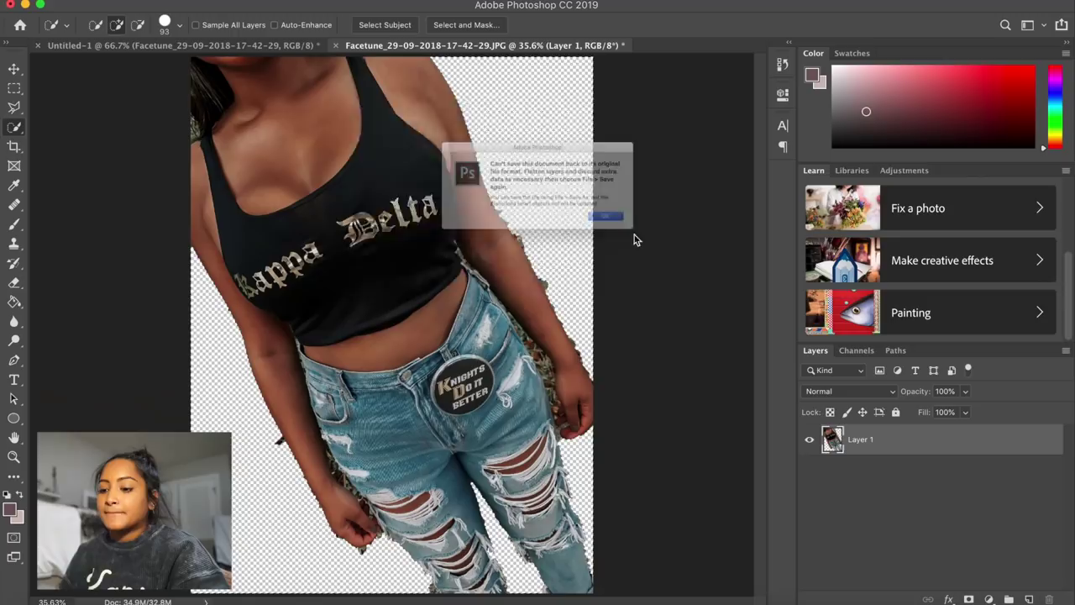
pyautogui.click(636, 235)
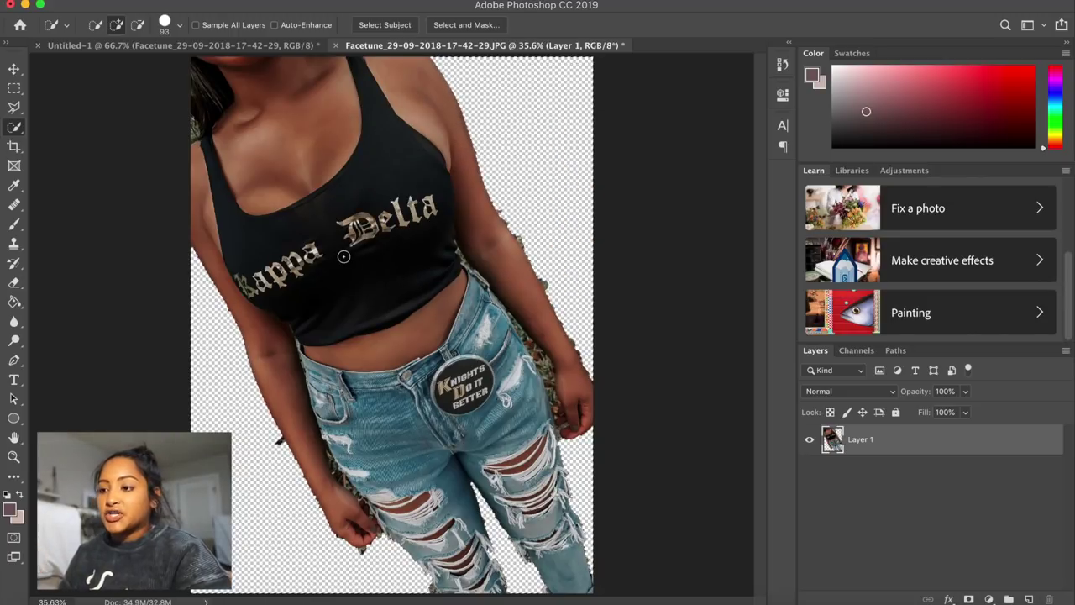
pyautogui.press('v')
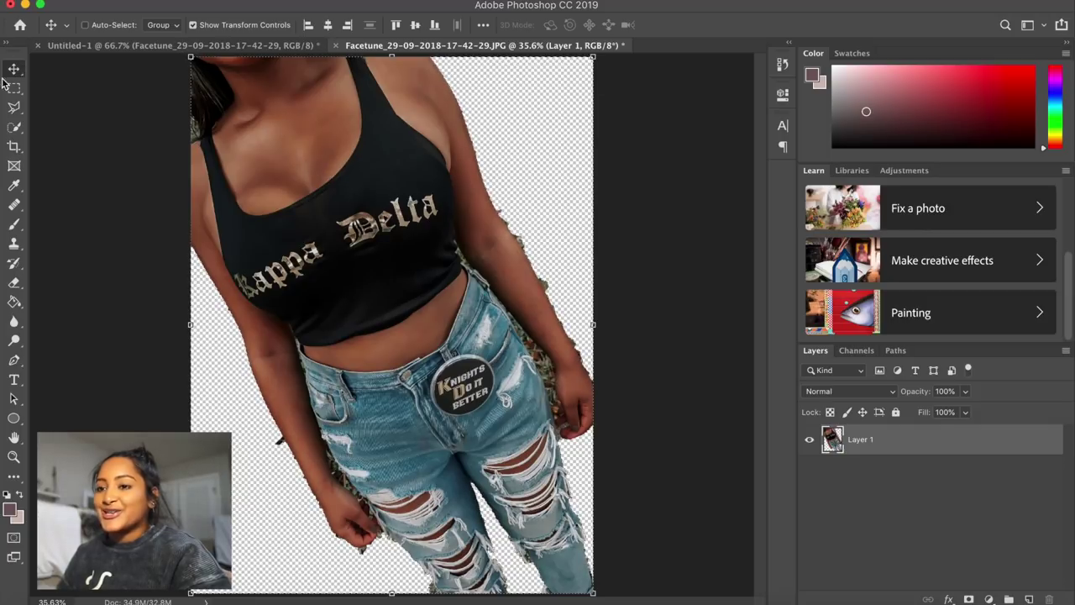
# - Drag the cut-out into Untitled-1, scale it to 79.76%, rotate 4.84°, and place it bottom-left
pyautogui.moveTo(382, 183); pyautogui.dragTo(345, 239)
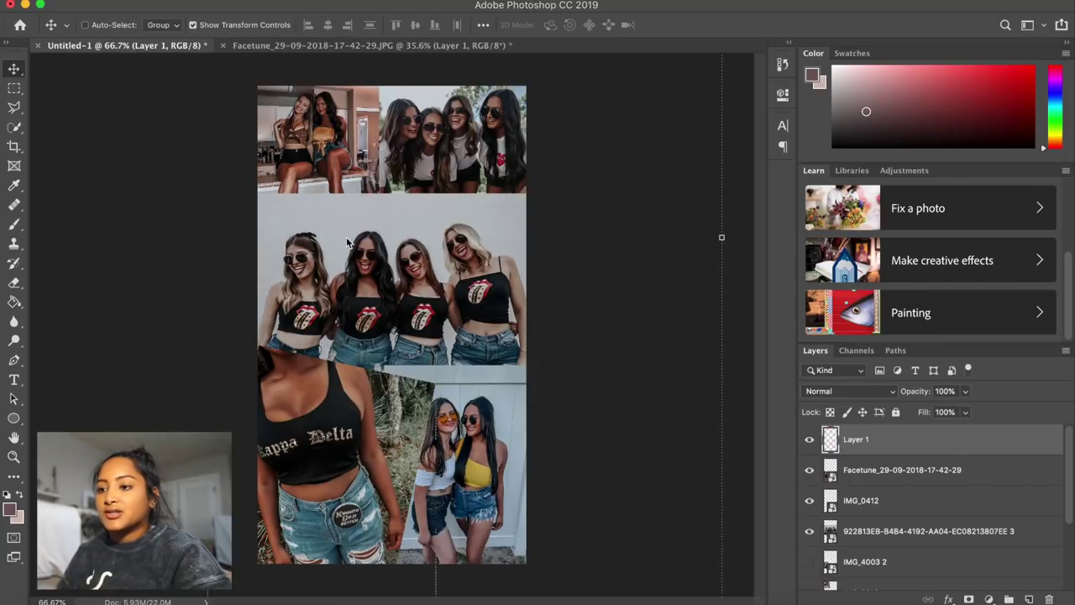
pyautogui.moveTo(422, 340); pyautogui.dragTo(311, 425)
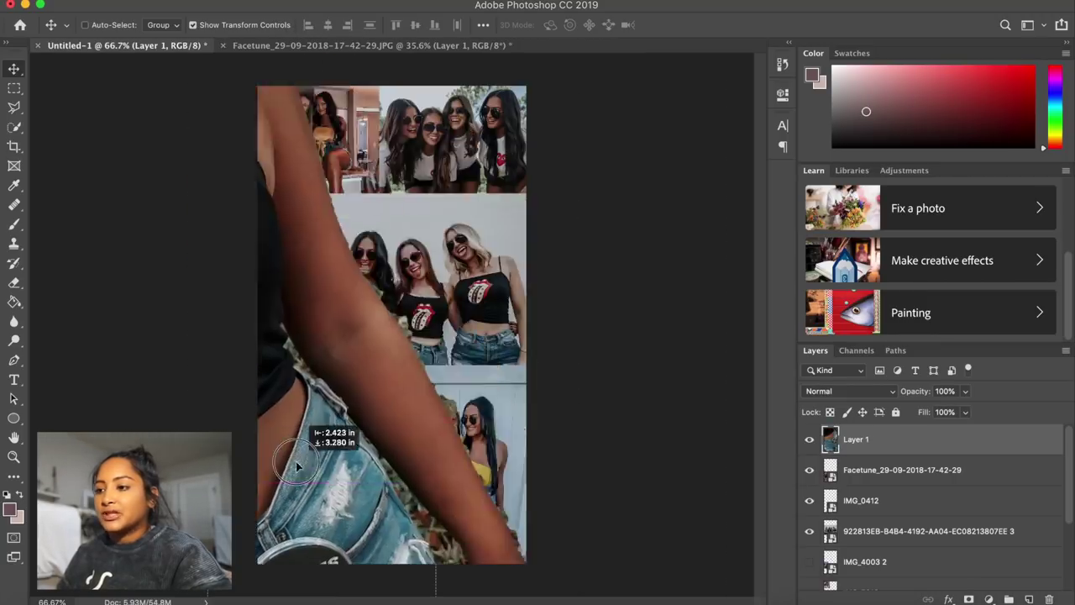
pyautogui.scroll(-2, 402, 330)
pyautogui.scroll(-1, 405, 331)
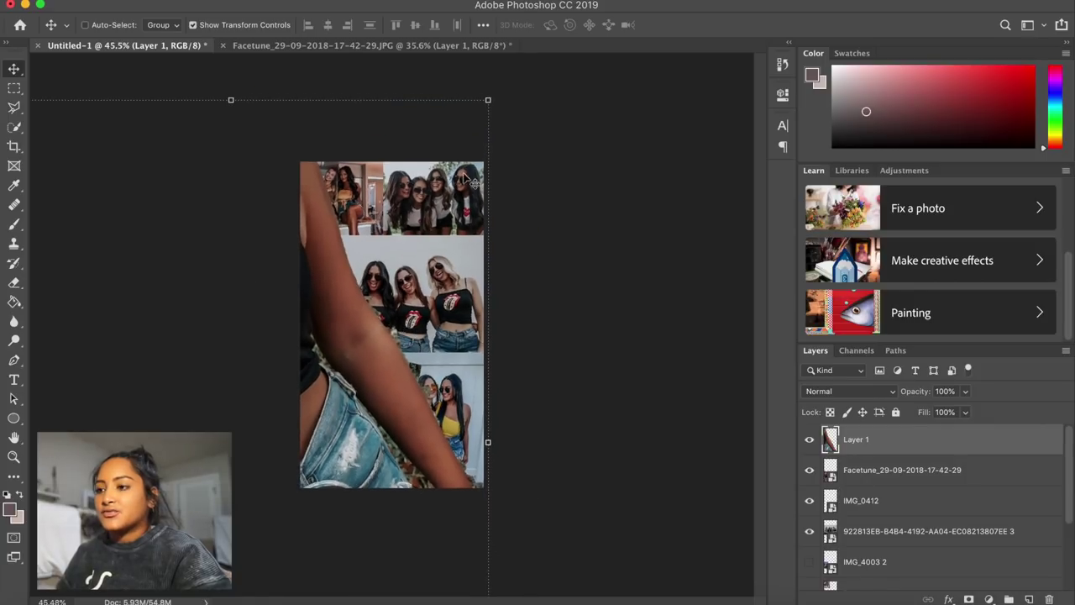
pyautogui.moveTo(484, 101); pyautogui.dragTo(397, 358)
pyautogui.moveTo(308, 397); pyautogui.dragTo(337, 391)
pyautogui.moveTo(434, 344); pyautogui.dragTo(429, 376)
pyautogui.moveTo(354, 392)
pyautogui.mouseDown()
pyautogui.moveTo(335, 395)
pyautogui.moveTo(341, 401)
pyautogui.mouseUp()
pyautogui.scroll(8, 341, 401)
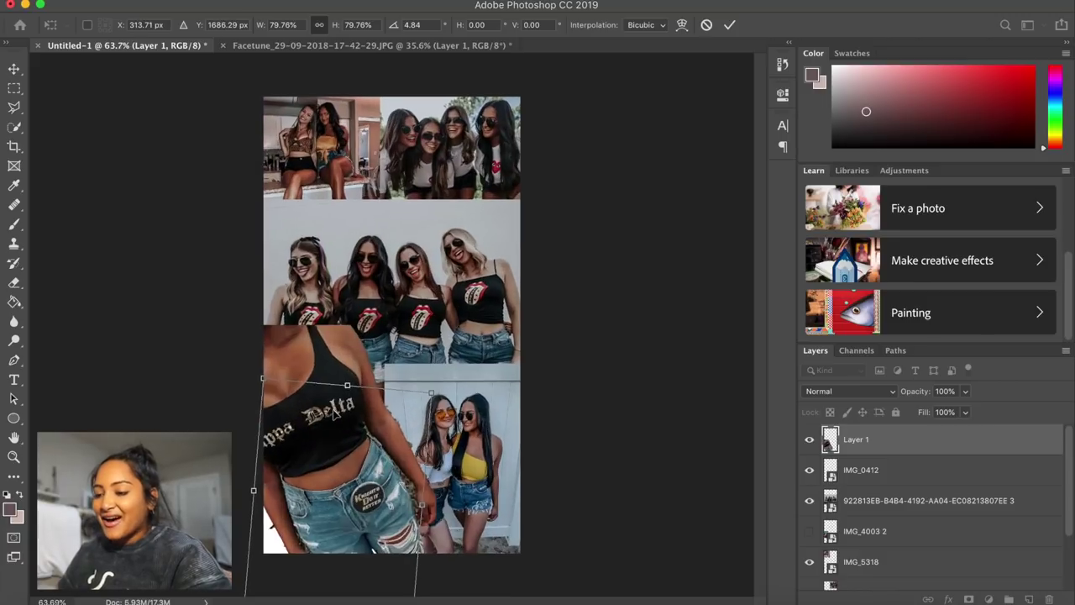
pyautogui.scroll(8, 334, 410)
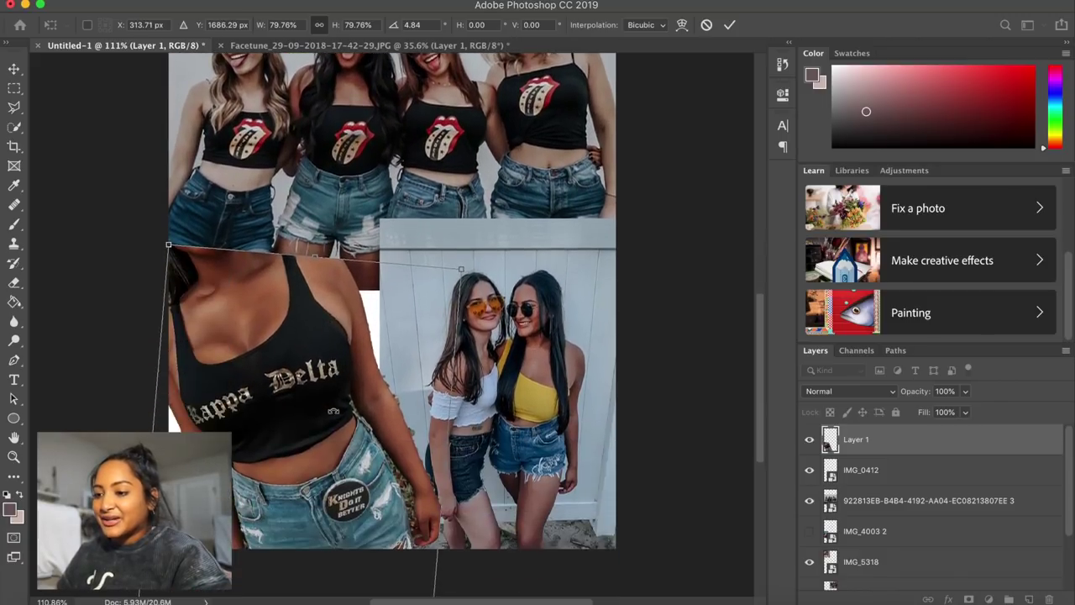
pyautogui.scroll(-3, 332, 410)
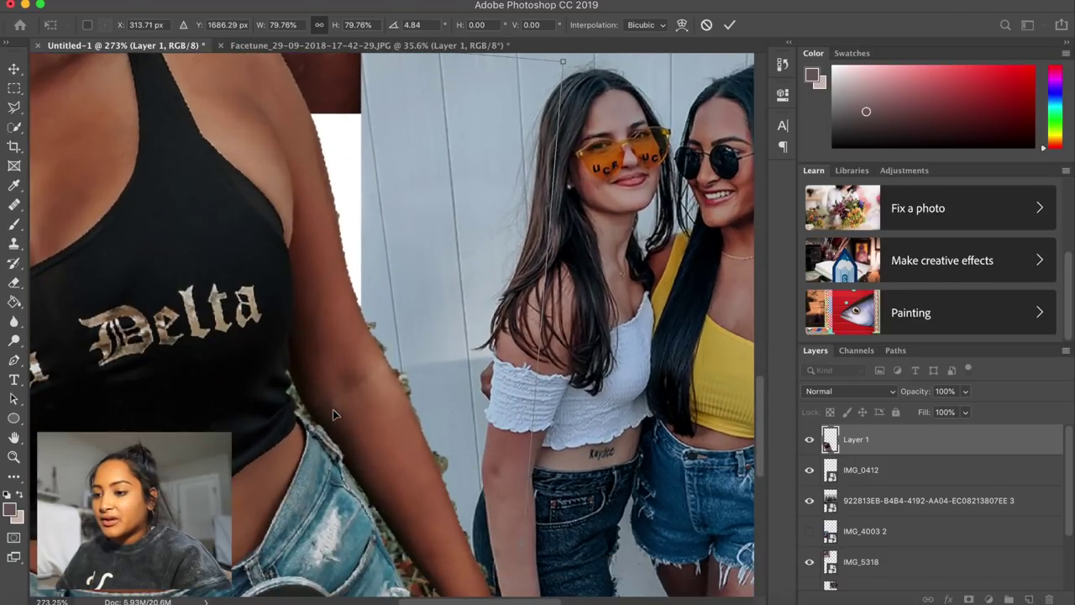
# - Commit the Kappa Delta cut-out and erase stray edges around her arm with a 94 px, 100%-hard eraser
pyautogui.click(14, 283)
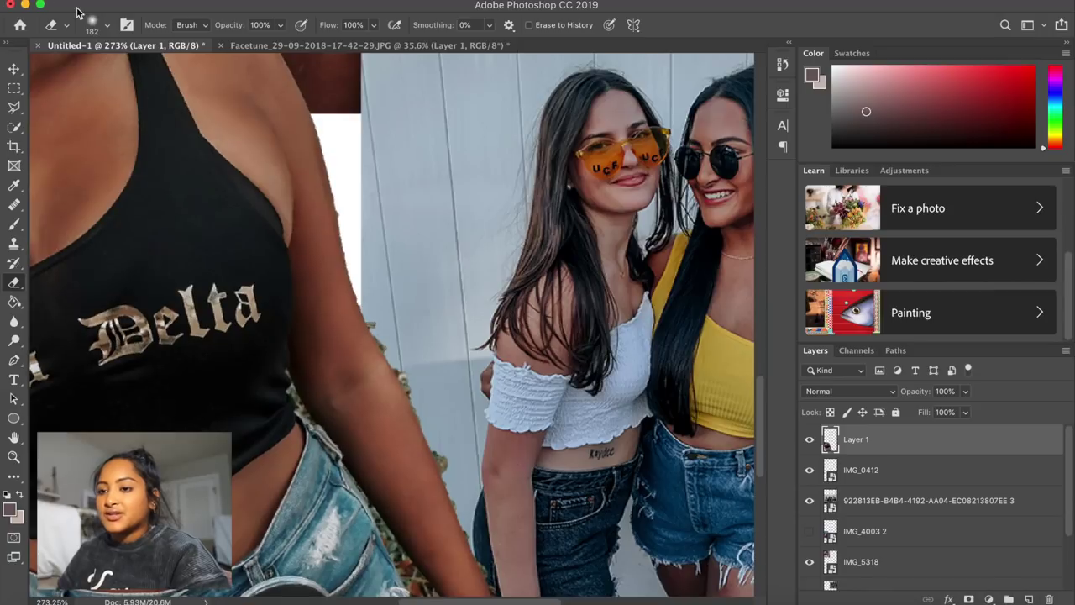
pyautogui.click(105, 29)
pyautogui.moveTo(84, 105); pyautogui.dragTo(214, 105)
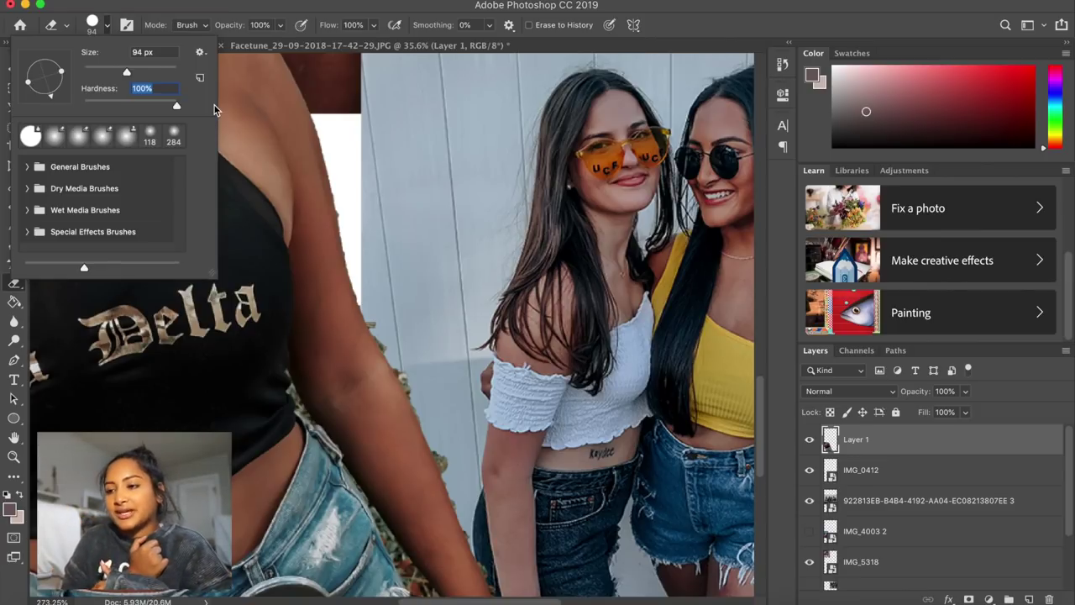
pyautogui.click(401, 211)
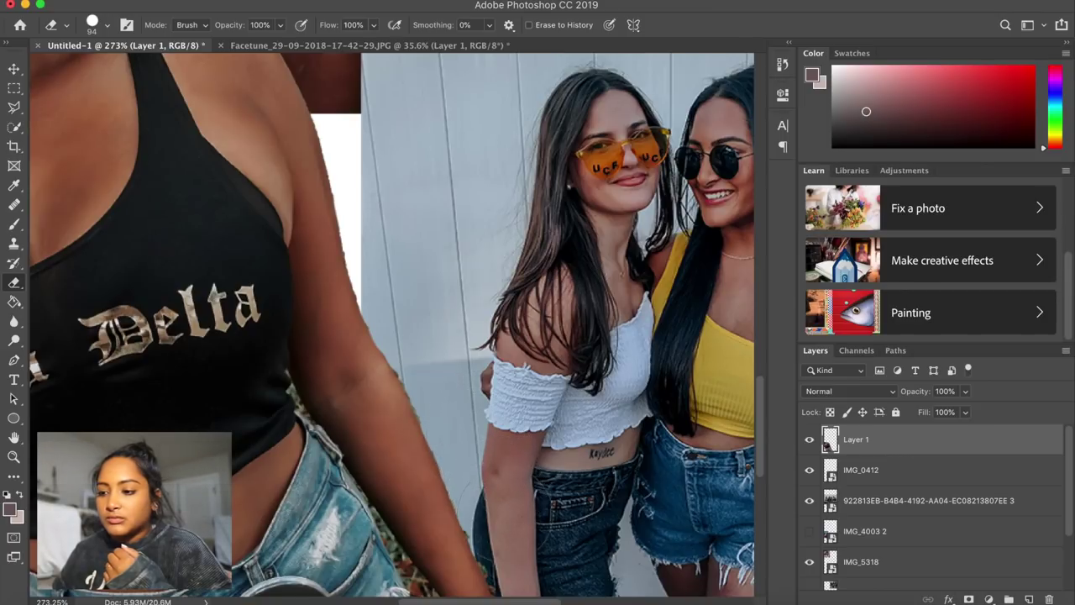
pyautogui.scroll(-8, 516, 521)
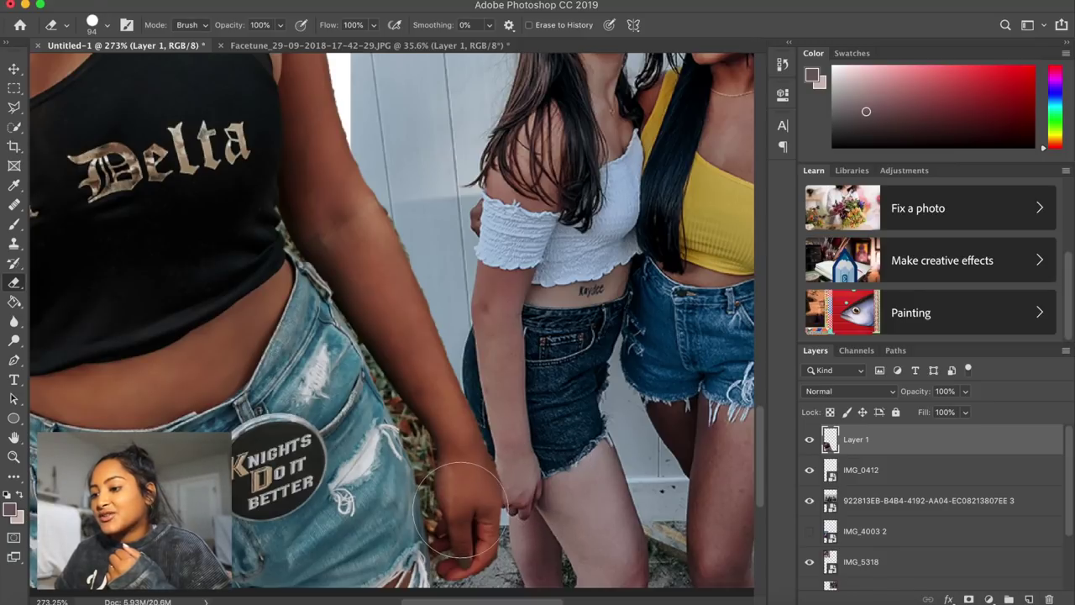
pyautogui.scroll(-4, 471, 504)
pyautogui.scroll(-3, 460, 519)
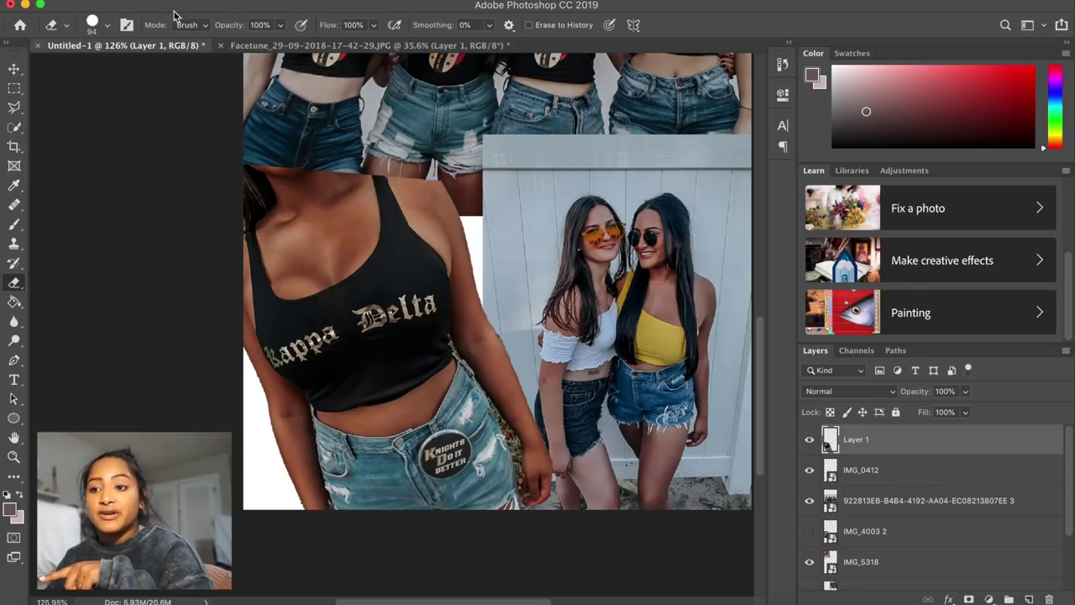
# - Set the eraser to 0% hardness and 53% opacity
pyautogui.click(108, 28)
pyautogui.moveTo(176, 107); pyautogui.dragTo(65, 99)
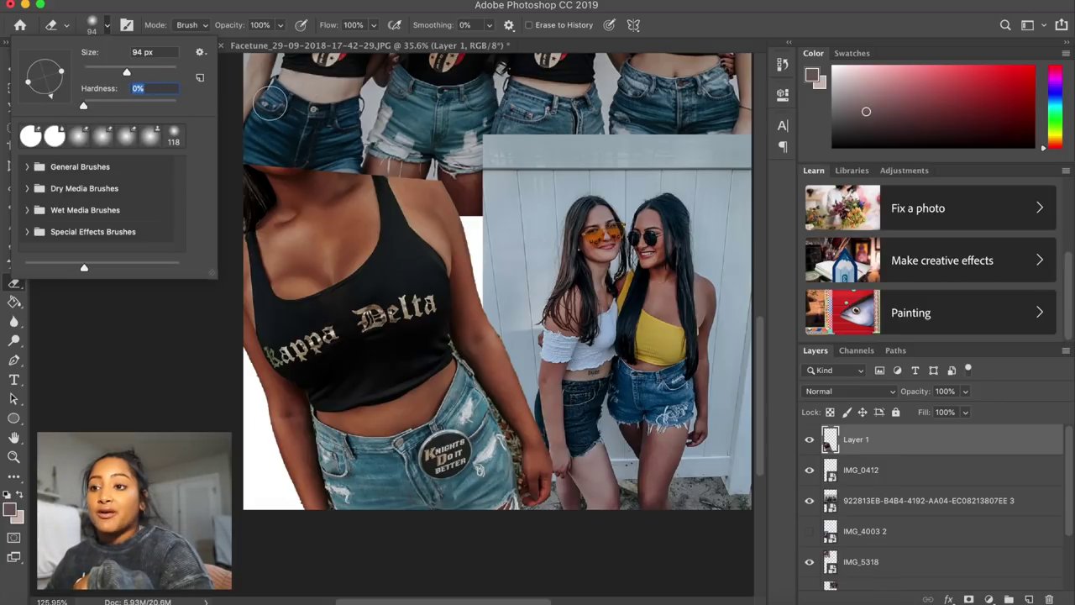
pyautogui.click(285, 148)
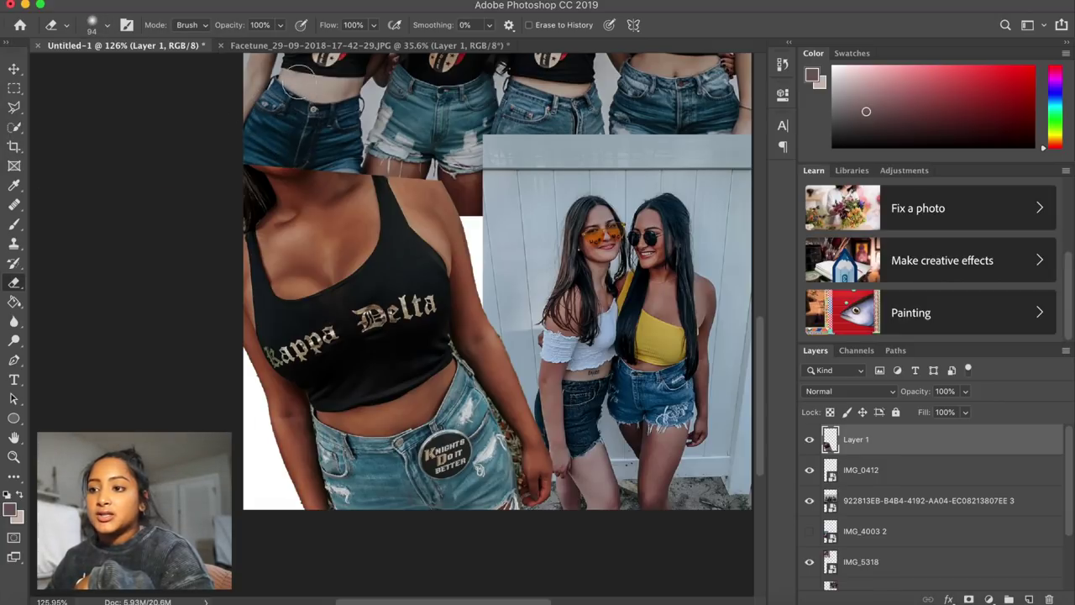
pyautogui.click(281, 30)
pyautogui.moveTo(278, 45); pyautogui.dragTo(245, 45)
# - Fade the cut-out's top edge into the jeans of the photo above
pyautogui.moveTo(283, 156)
pyautogui.mouseDown()
pyautogui.moveTo(324, 137)
pyautogui.moveTo(341, 150)
pyautogui.moveTo(263, 172)
pyautogui.moveTo(232, 193)
pyautogui.moveTo(241, 202)
pyautogui.moveTo(319, 155)
pyautogui.mouseUp()
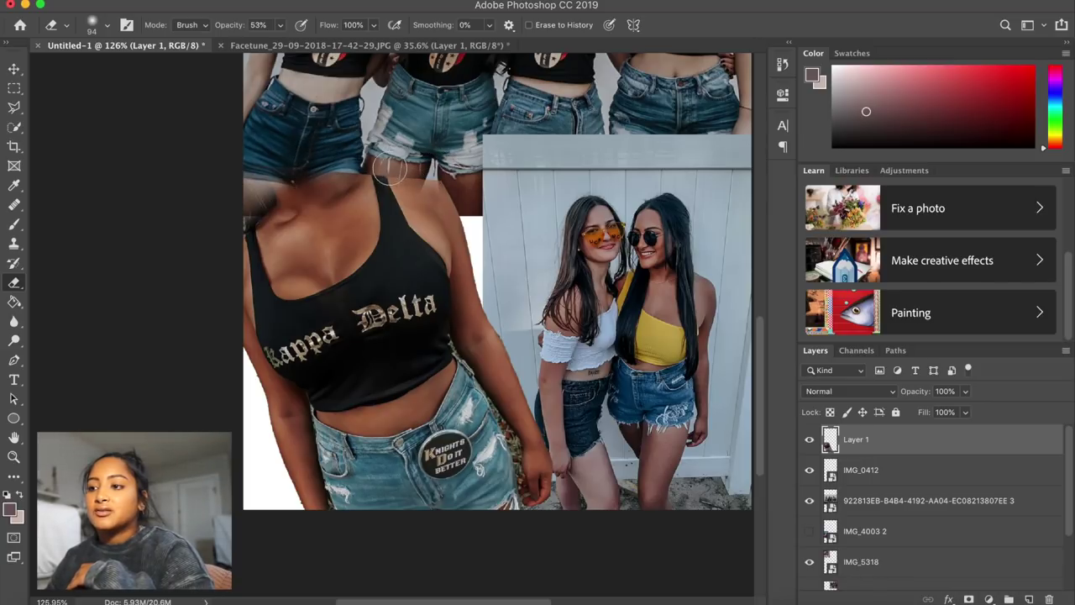
pyautogui.moveTo(390, 169); pyautogui.dragTo(245, 177)
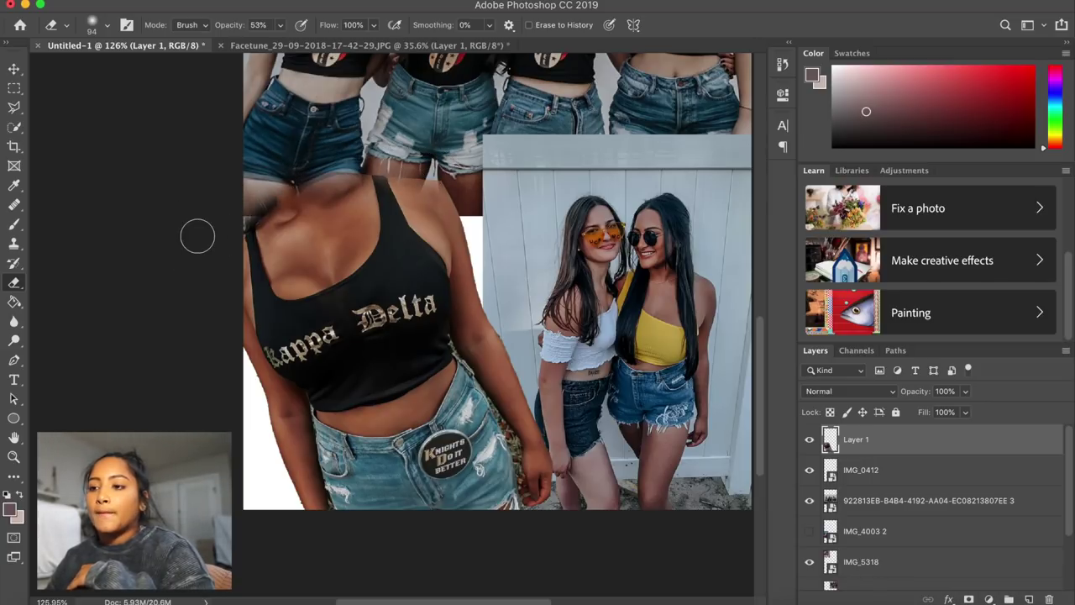
pyautogui.moveTo(458, 174); pyautogui.dragTo(434, 149)
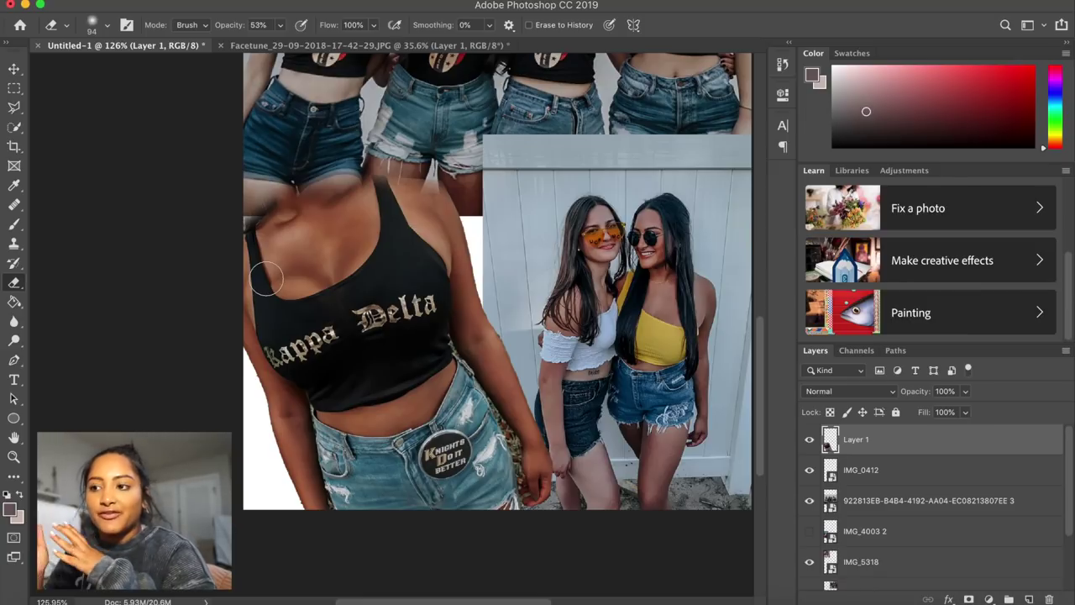
pyautogui.rightClick(840, 443)
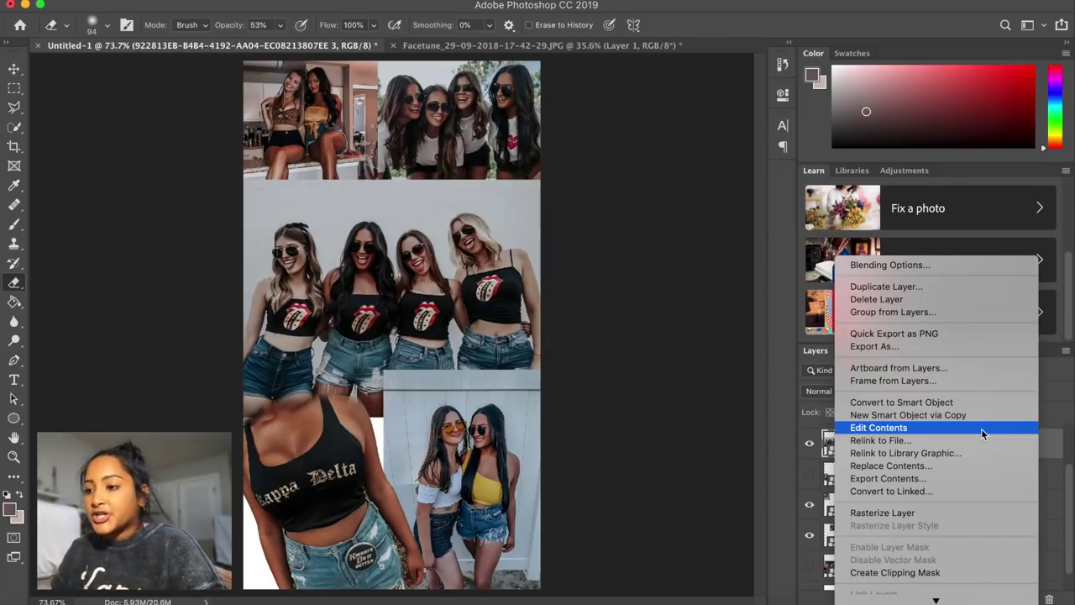
# - Open the four-friends photo and Quick Select its wall background, excluding the women's arms and faces
pyautogui.click(934, 428)
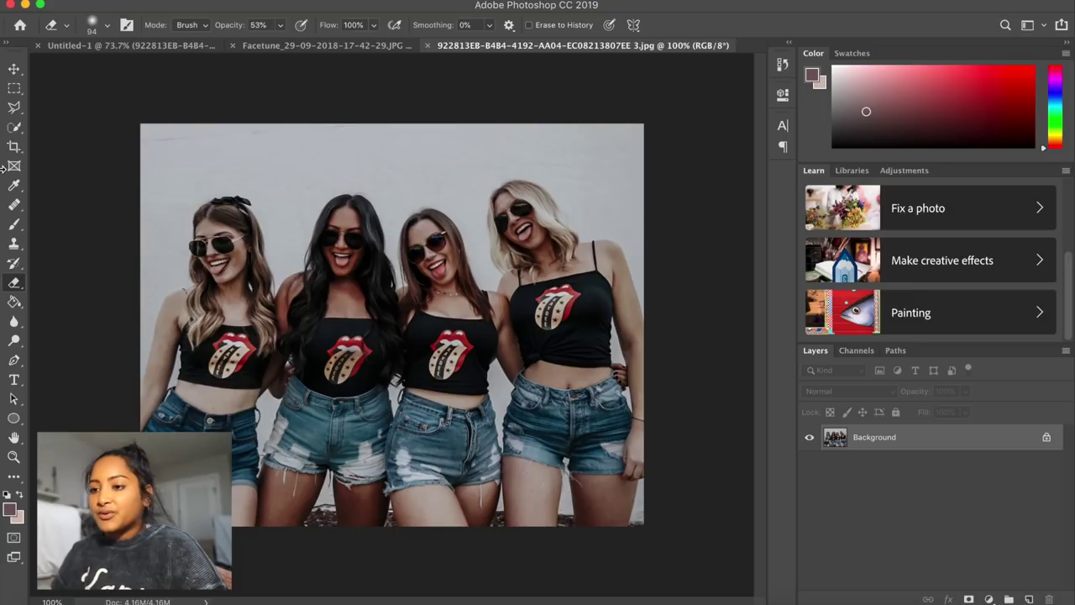
pyautogui.click(14, 128)
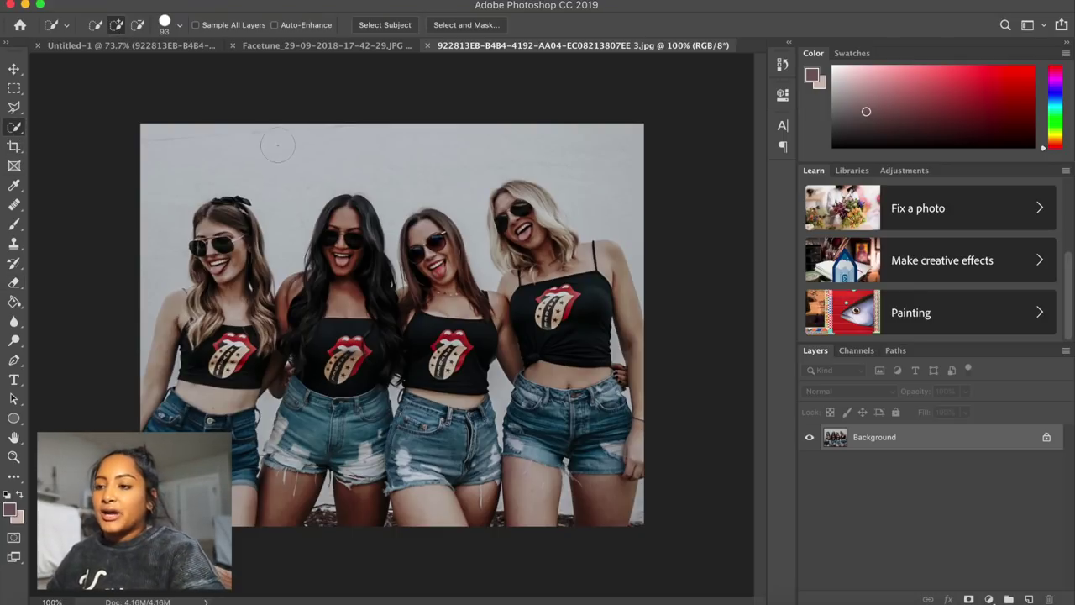
pyautogui.moveTo(280, 141)
pyautogui.mouseDown()
pyautogui.moveTo(189, 143)
pyautogui.moveTo(451, 144)
pyautogui.moveTo(546, 128)
pyautogui.mouseUp()
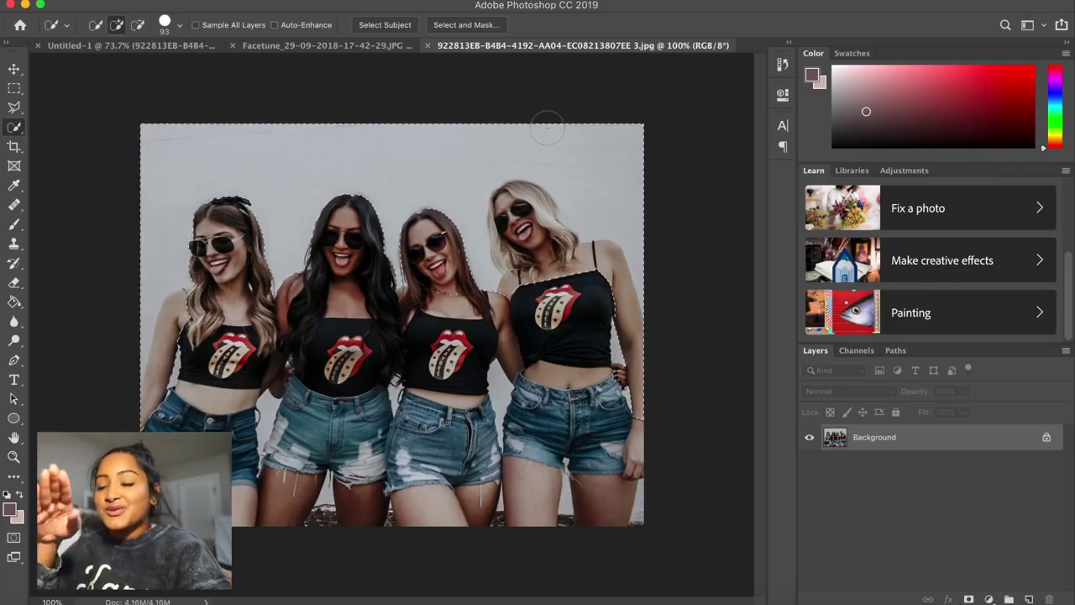
pyautogui.scroll(2, 713, 359)
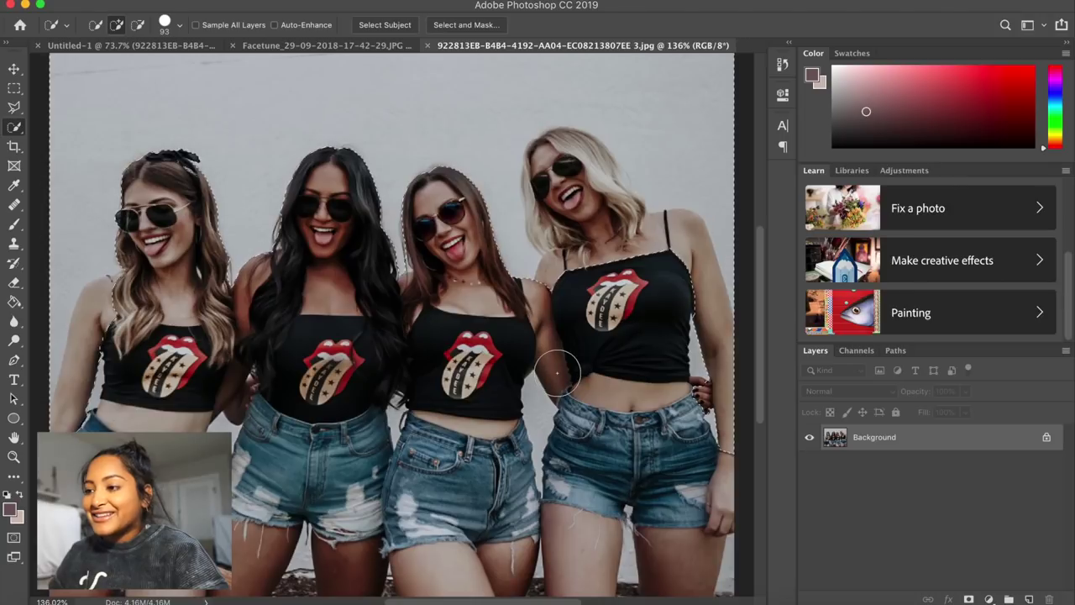
pyautogui.hscroll(-3, 557, 372)
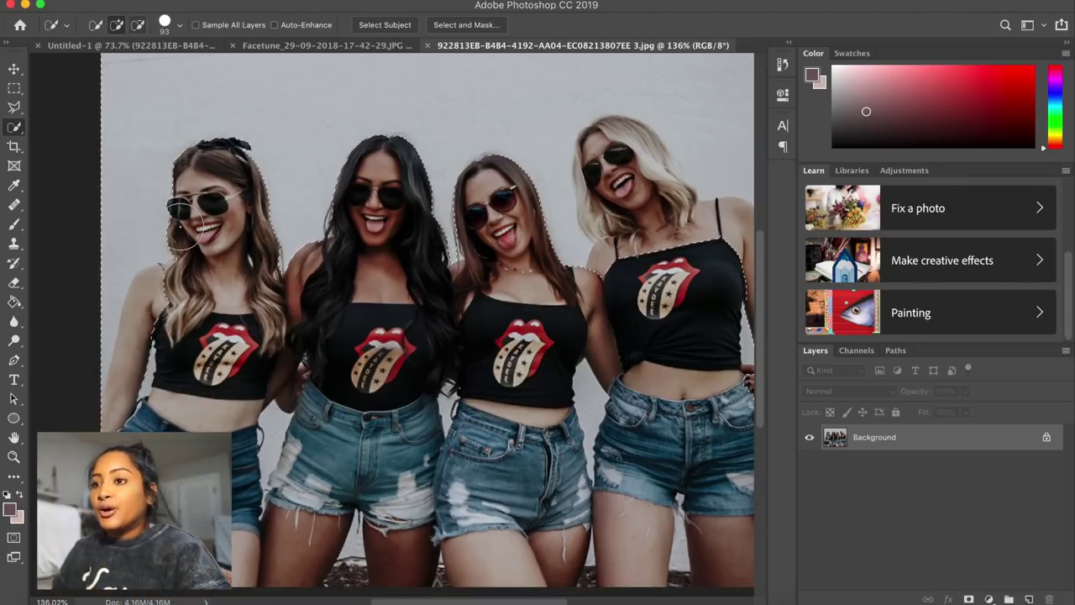
pyautogui.press('alt')
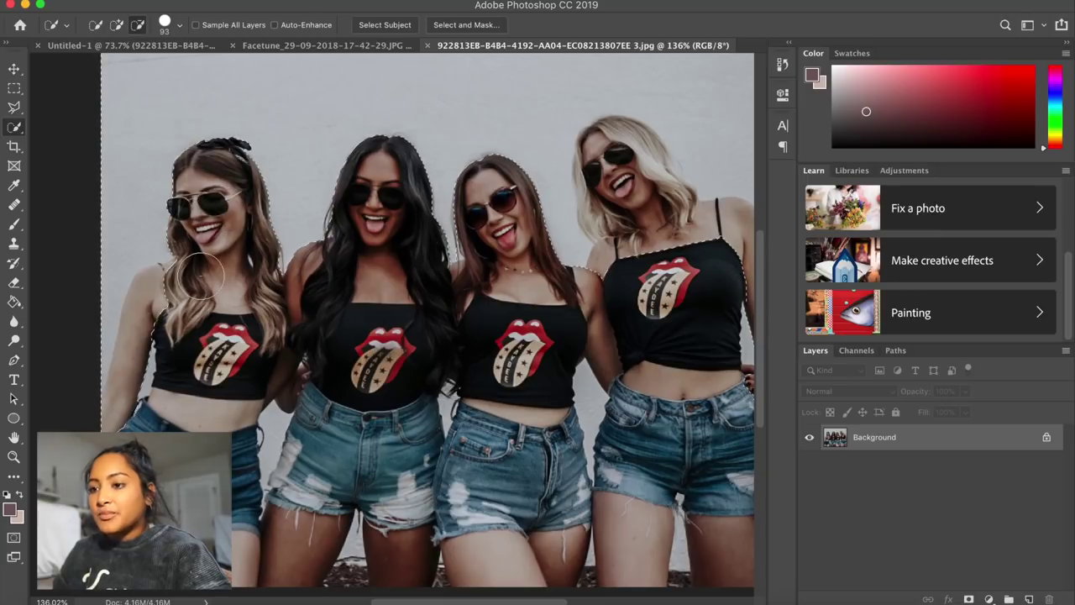
pyautogui.moveTo(187, 281)
pyautogui.mouseDown()
pyautogui.moveTo(151, 270)
pyautogui.moveTo(147, 337)
pyautogui.moveTo(126, 370)
pyautogui.moveTo(153, 365)
pyautogui.moveTo(134, 412)
pyautogui.mouseUp()
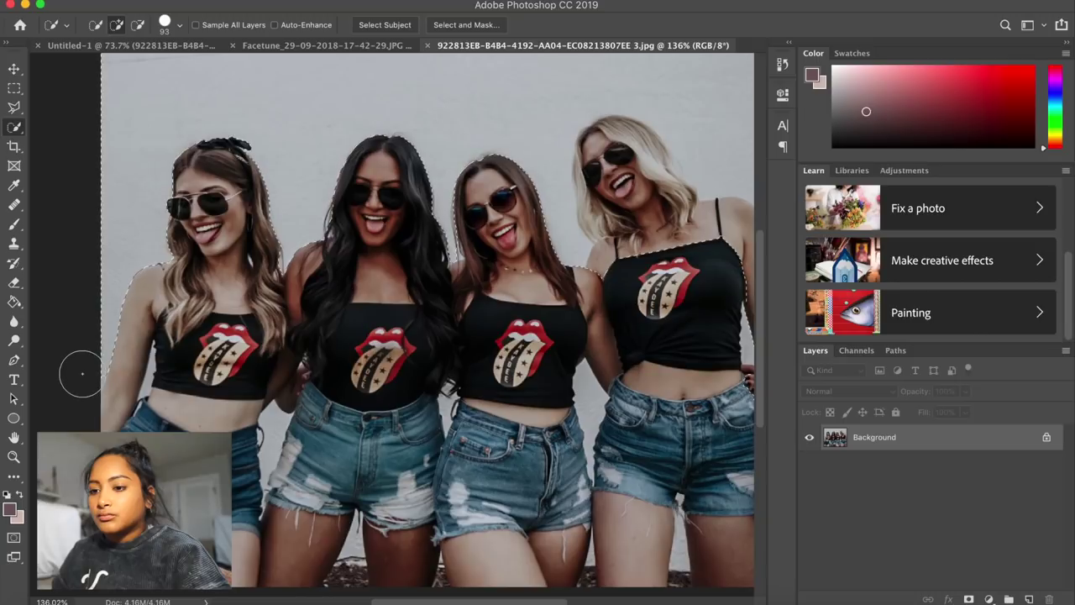
pyautogui.hscroll(5, 81, 374)
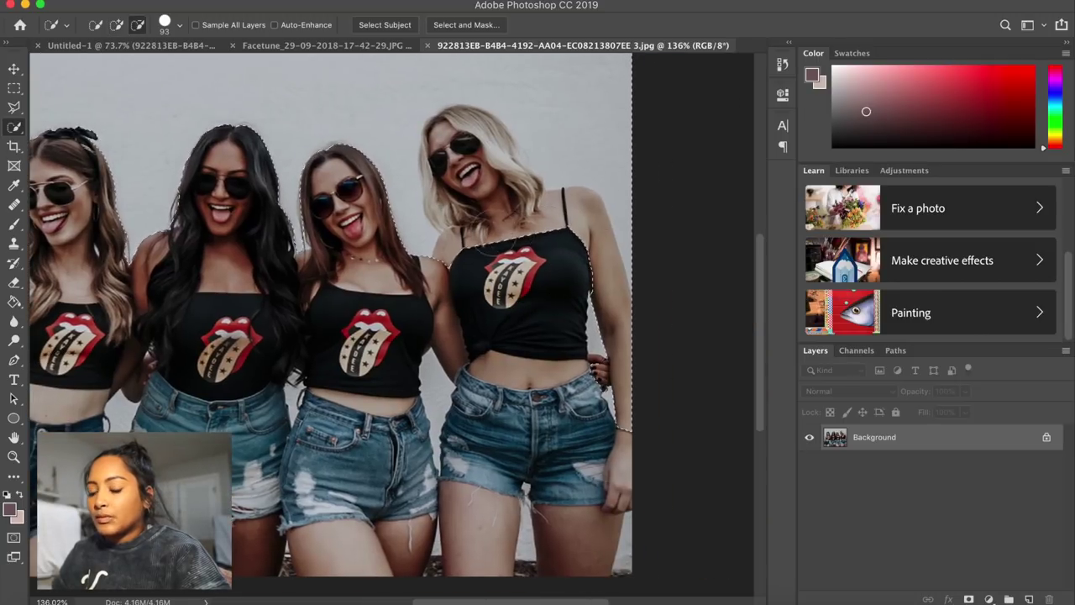
pyautogui.moveTo(492, 240)
pyautogui.mouseDown()
pyautogui.moveTo(462, 126)
pyautogui.moveTo(483, 168)
pyautogui.mouseUp()
pyautogui.moveTo(529, 230)
pyautogui.mouseDown()
pyautogui.moveTo(563, 221)
pyautogui.moveTo(596, 241)
pyautogui.mouseUp()
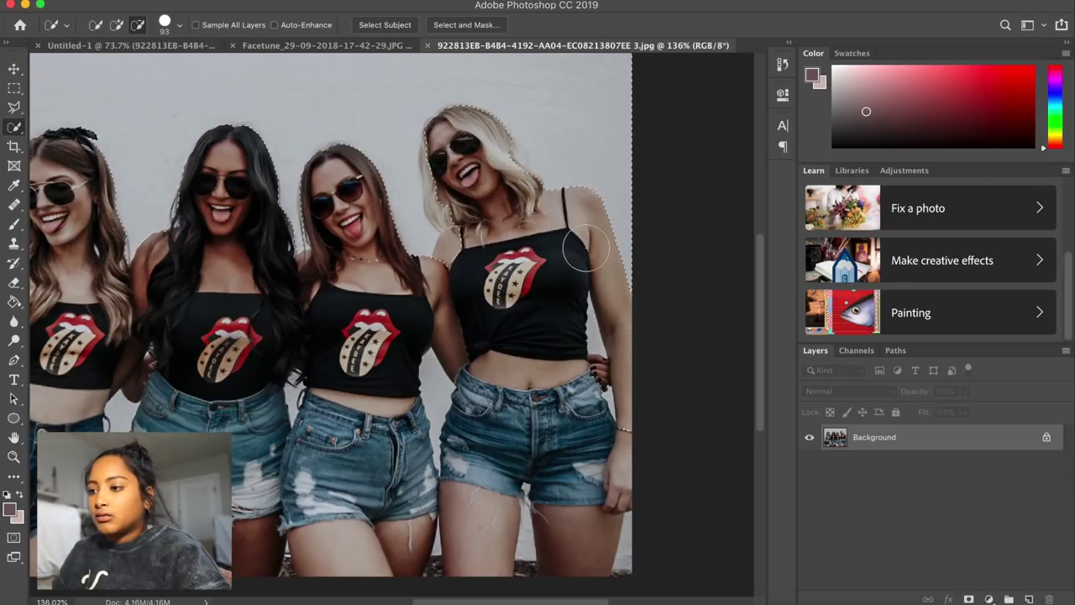
pyautogui.scroll(-2, 585, 248)
pyautogui.scroll(-2, 510, 206)
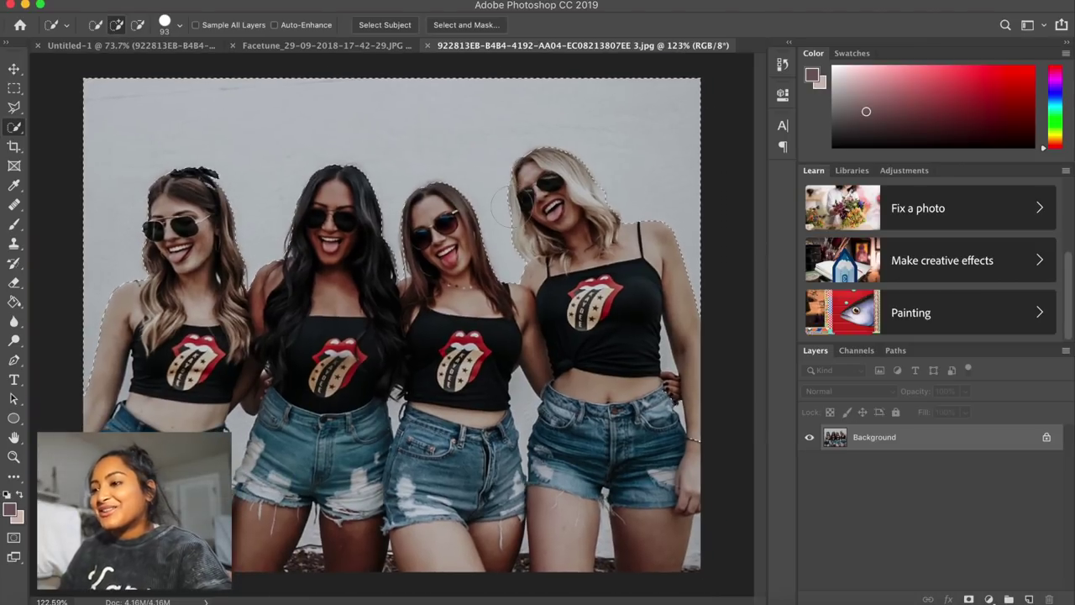
# - Convert Background to Layer 0, delete the selected background, and dismiss the save warning
pyautogui.doubleClick(930, 442)
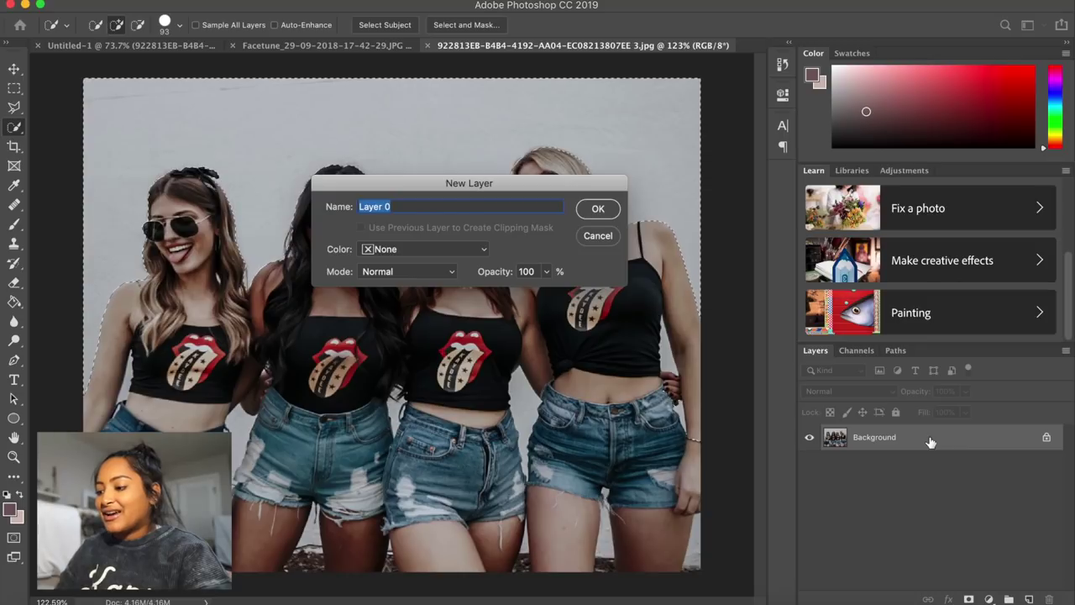
pyautogui.press('Return')
pyautogui.press('BackSpace')
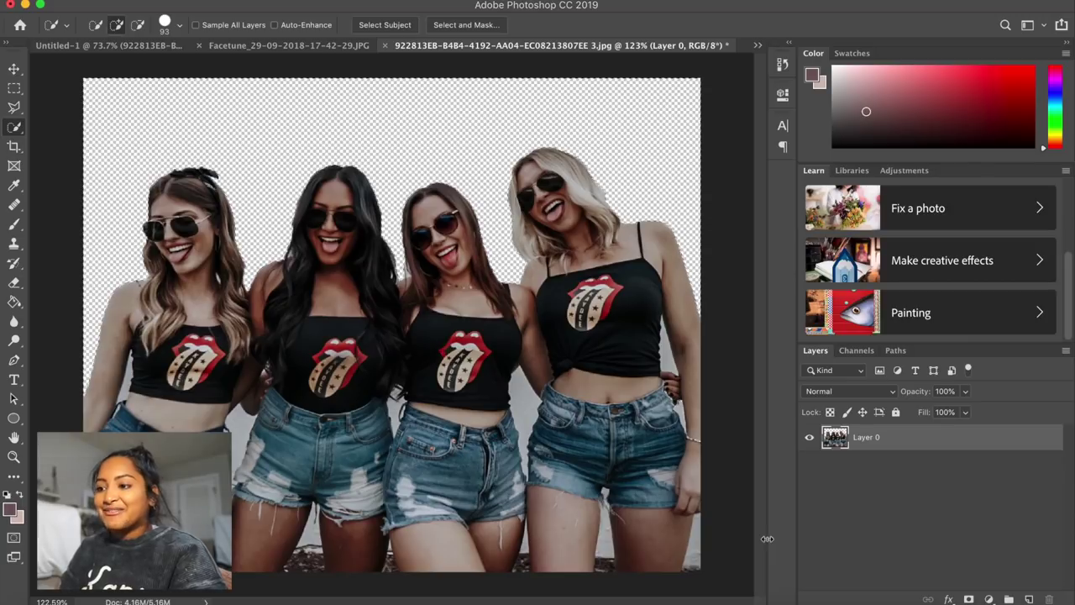
pyautogui.press('super+s')
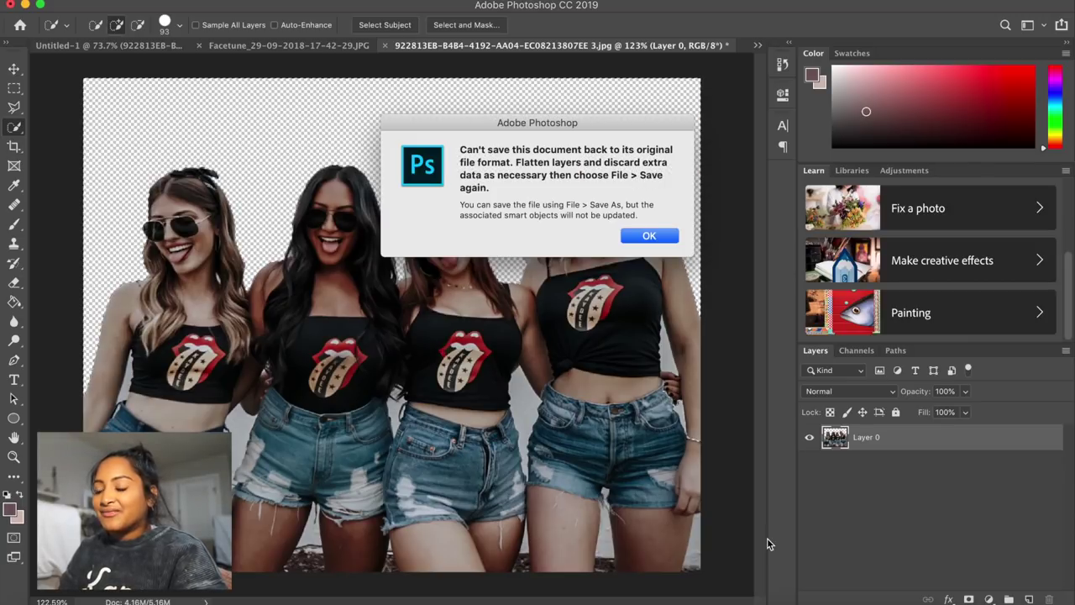
pyautogui.press('Return')
# - Move the cut-out into the collage's middle row, scale it to about 88%, and delete the original layer
pyautogui.press('v')
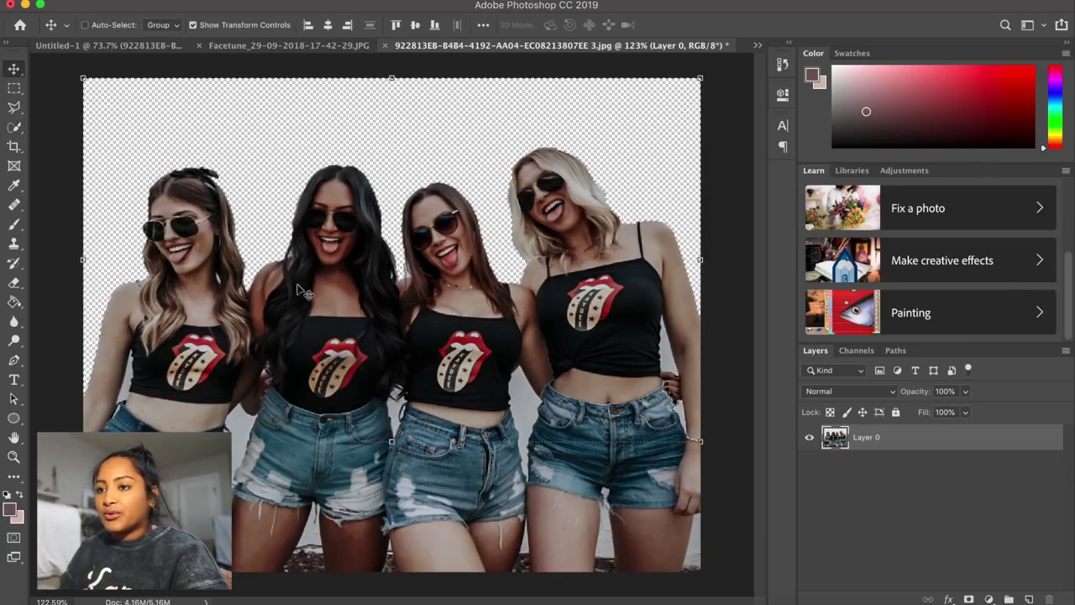
pyautogui.moveTo(218, 191); pyautogui.dragTo(284, 105)
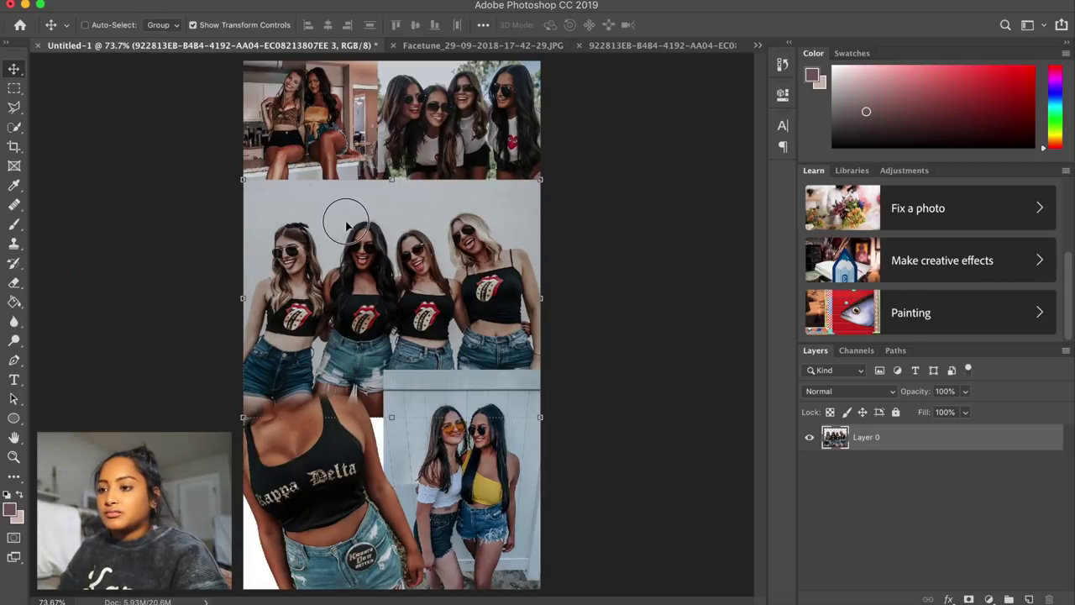
pyautogui.moveTo(354, 262); pyautogui.dragTo(430, 220)
pyautogui.click(565, 156)
pyautogui.moveTo(562, 157); pyautogui.dragTo(518, 186)
pyautogui.moveTo(466, 237); pyautogui.dragTo(495, 254)
pyautogui.click(906, 539)
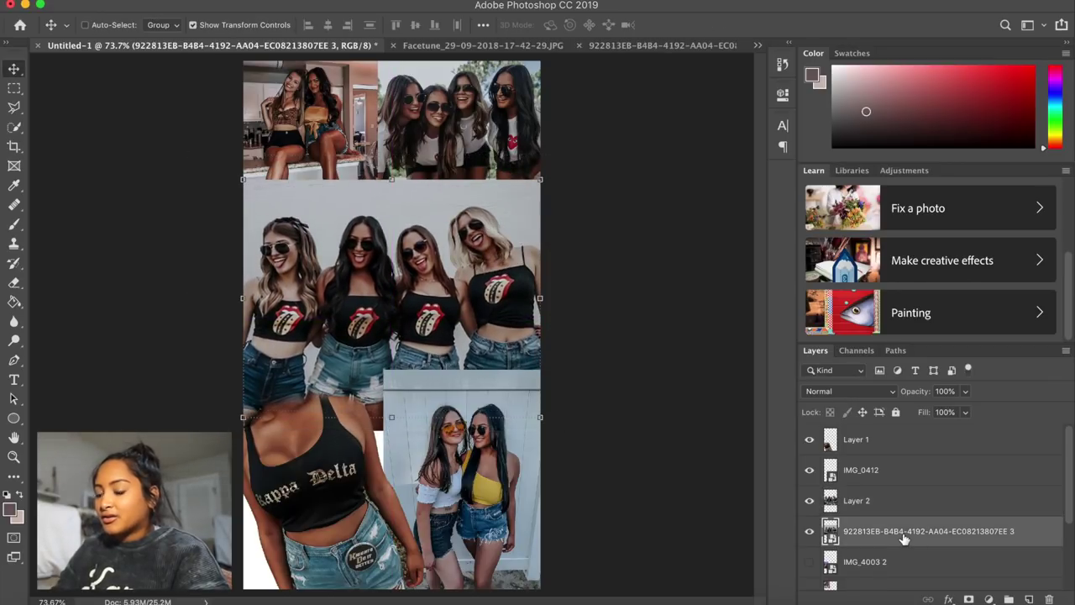
pyautogui.press('Delete')
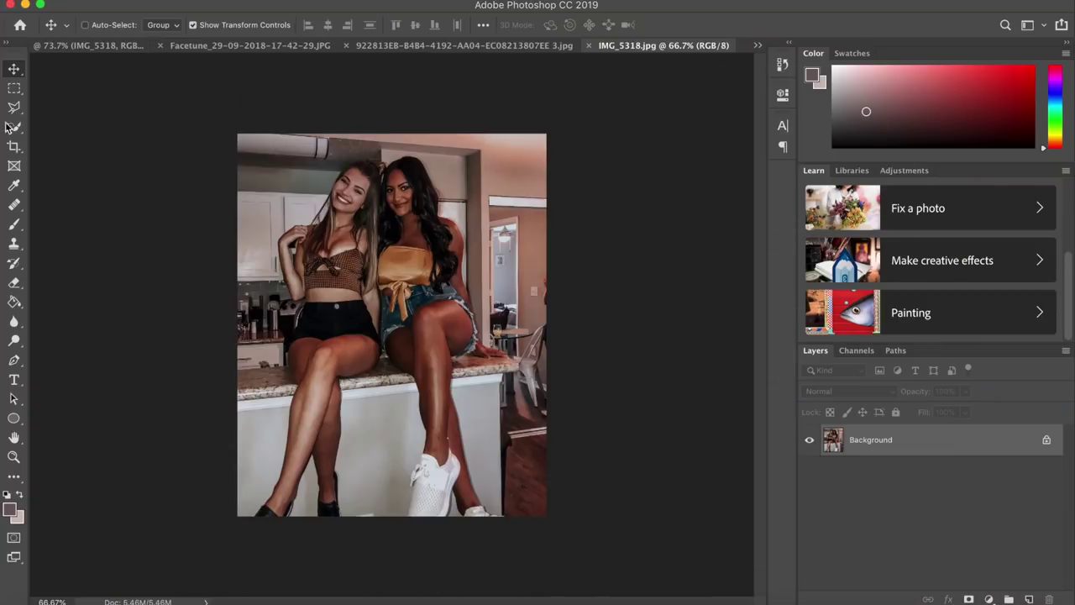
# - Quick Select the next photo's background and open that layer's contents
pyautogui.press('w')
pyautogui.moveTo(282, 278)
pyautogui.mouseDown()
pyautogui.moveTo(310, 148)
pyautogui.moveTo(494, 306)
pyautogui.mouseUp()
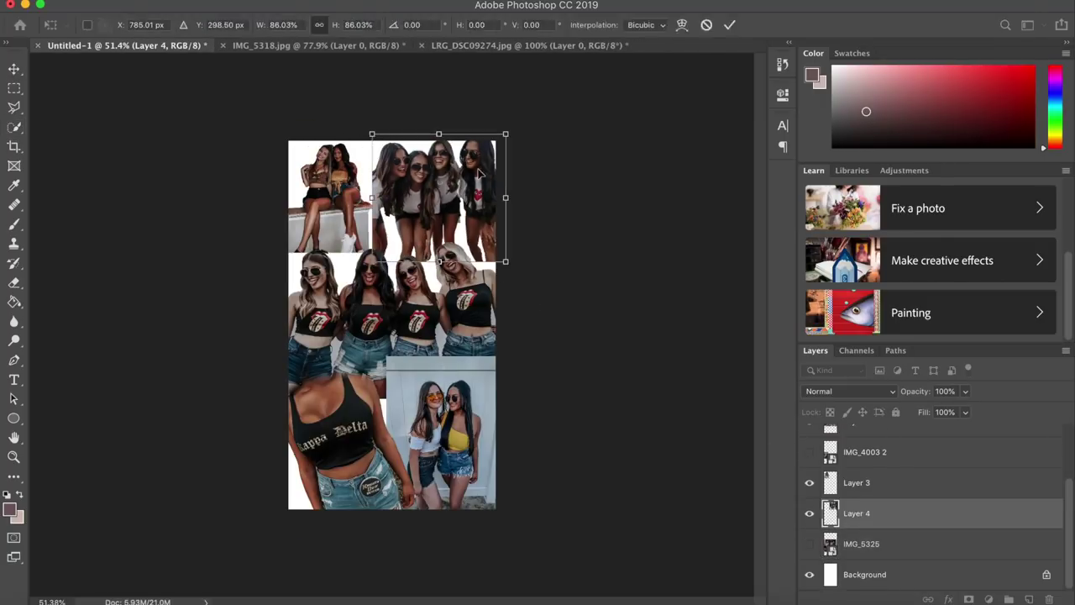
pyautogui.click(851, 481)
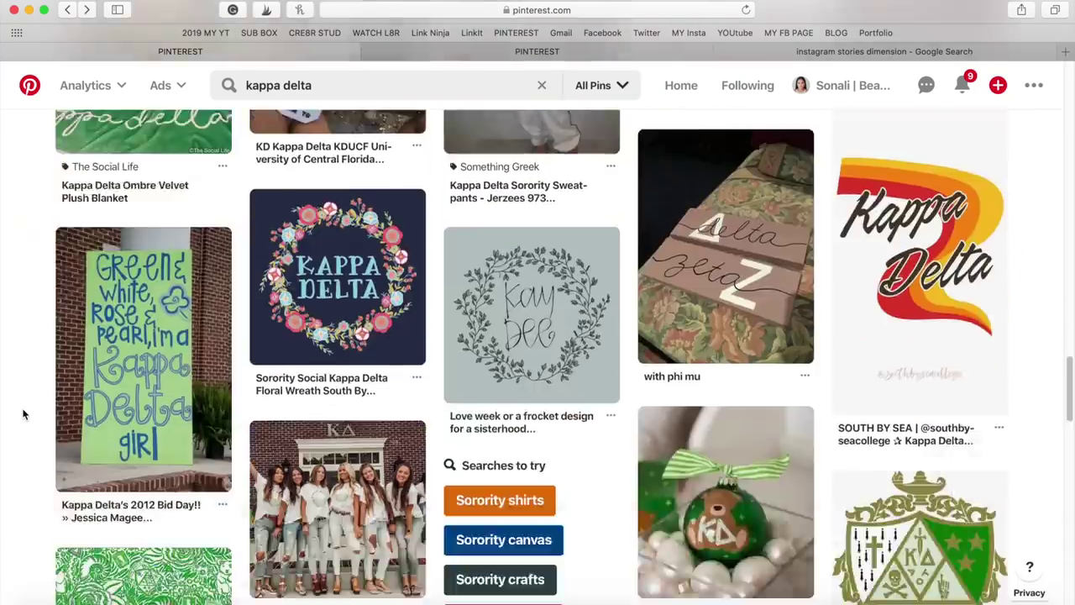
# - Search Google for 'kappa delta graphics'
pyautogui.scroll(-20, 25, 413)
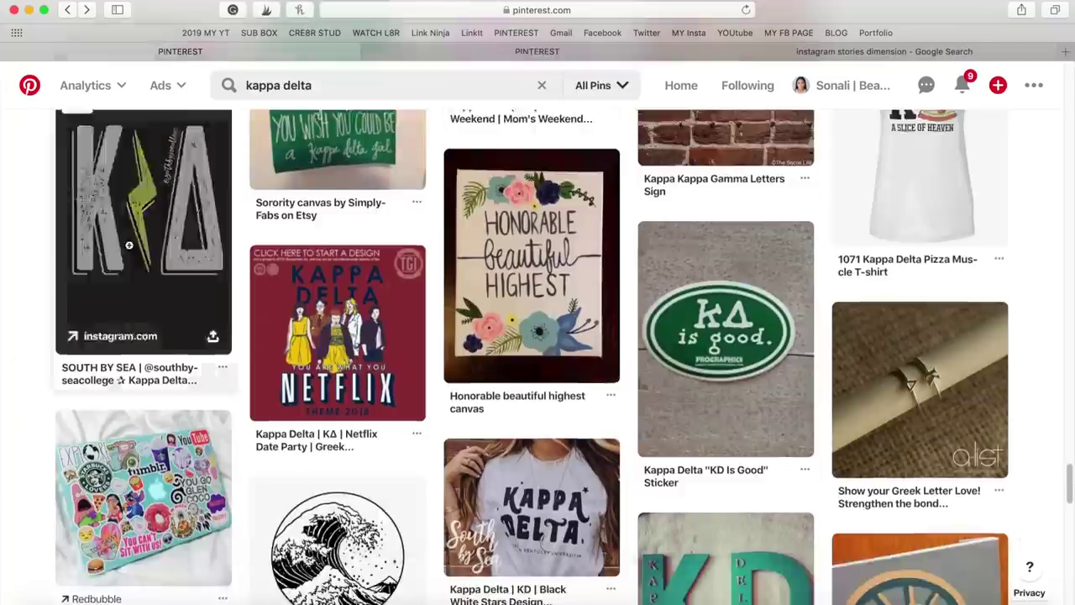
pyautogui.scroll(-20, 128, 244)
pyautogui.write('kappa delta graphics')
pyautogui.press('Return')
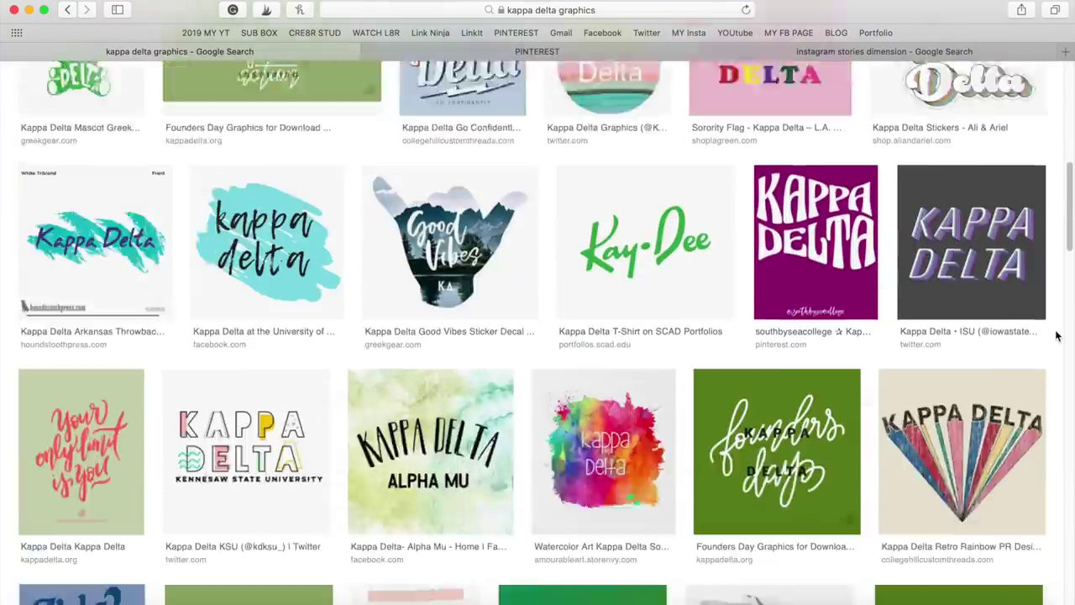
# - Browse the Redbubble Kappa Delta and UCF sticker results, briefly viewing the Girl Gang sticker
pyautogui.scroll(-10, 537, 336)
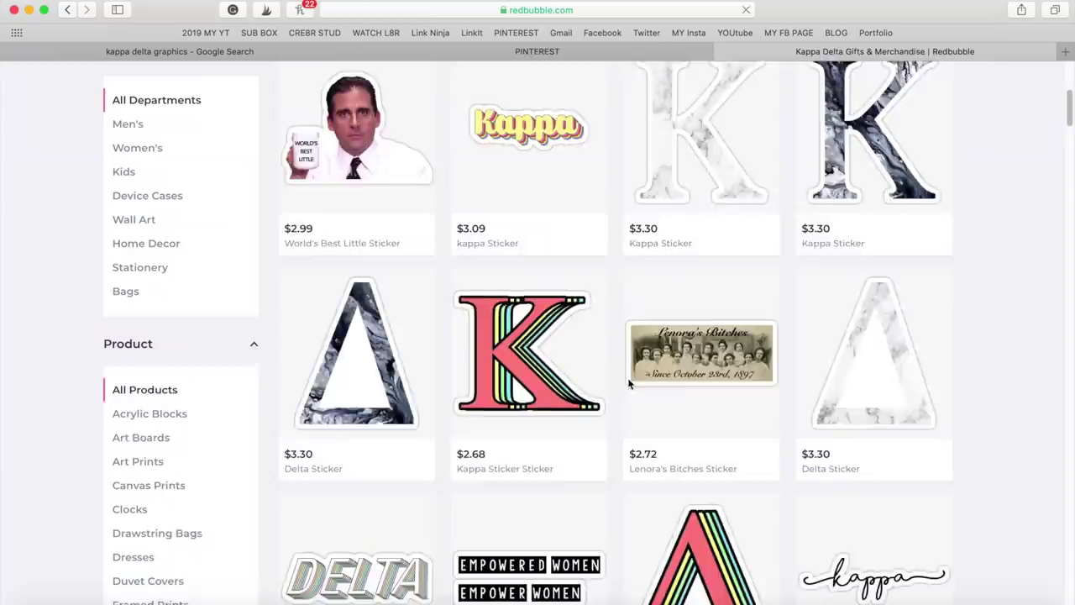
pyautogui.scroll(-5, 1029, 314)
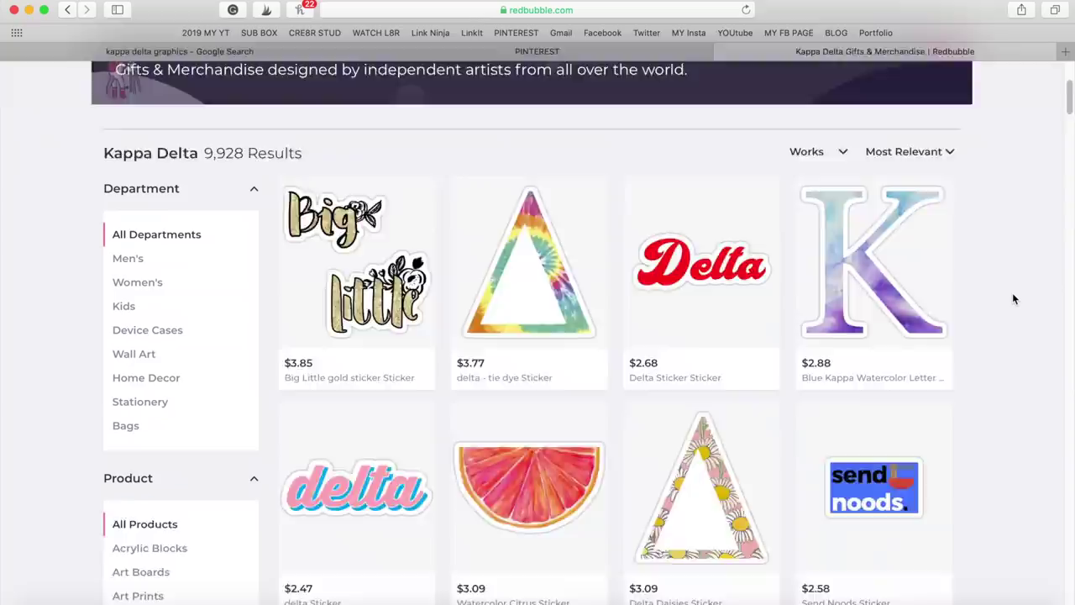
pyautogui.scroll(-10, 1012, 298)
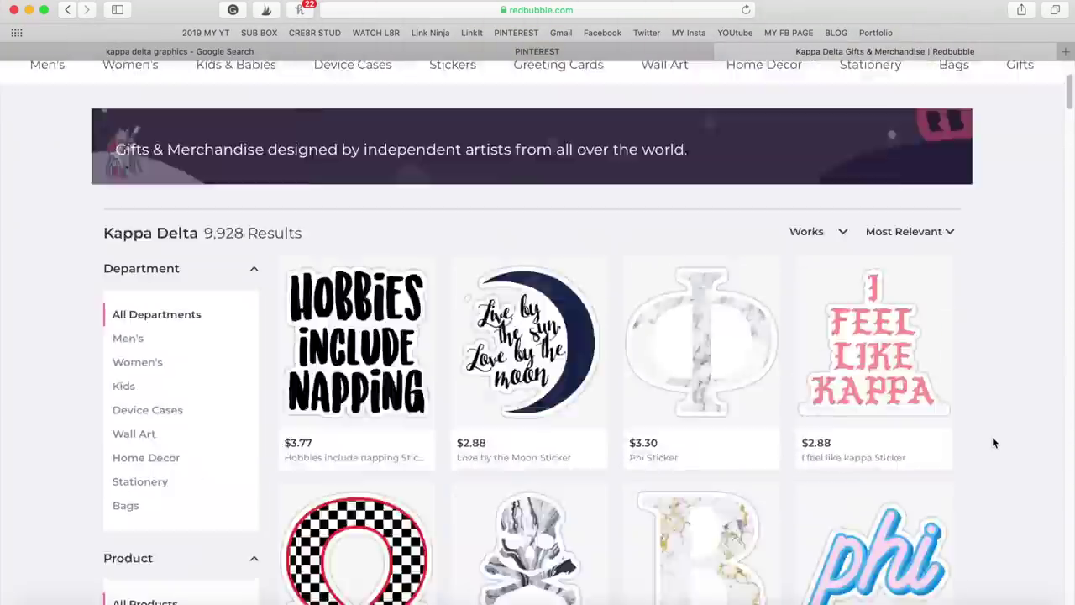
pyautogui.scroll(-5, 992, 440)
pyautogui.scroll(-10, 992, 436)
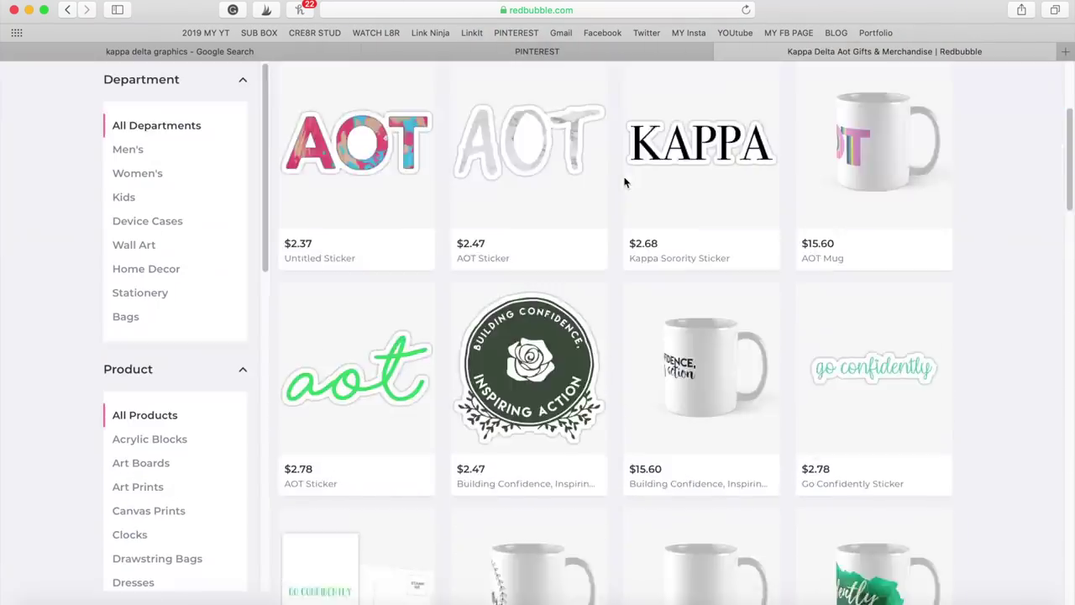
pyautogui.scroll(5, 624, 182)
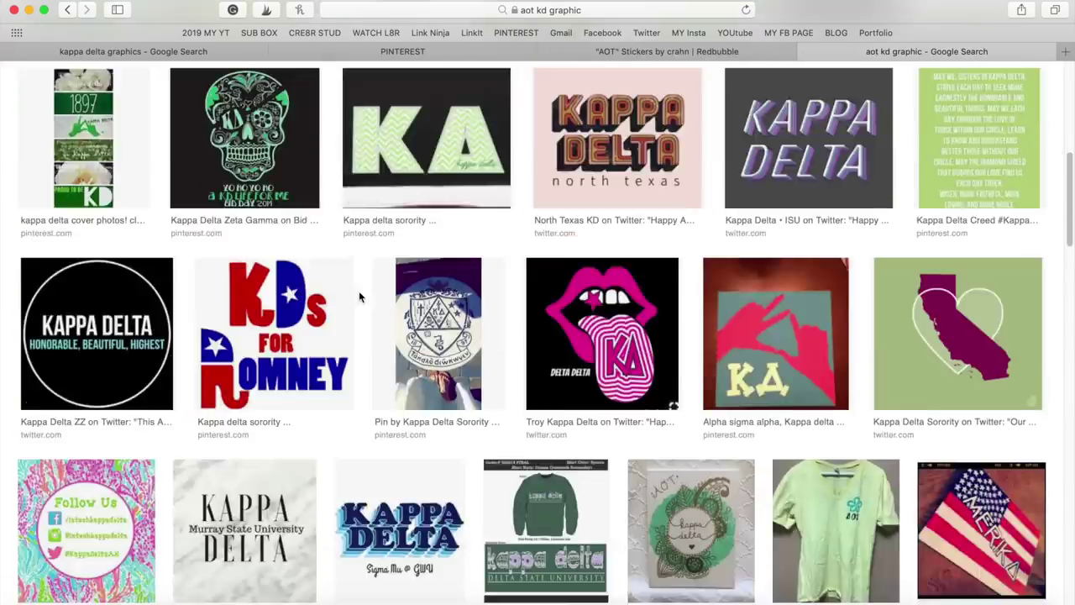
pyautogui.scroll(-5, 360, 293)
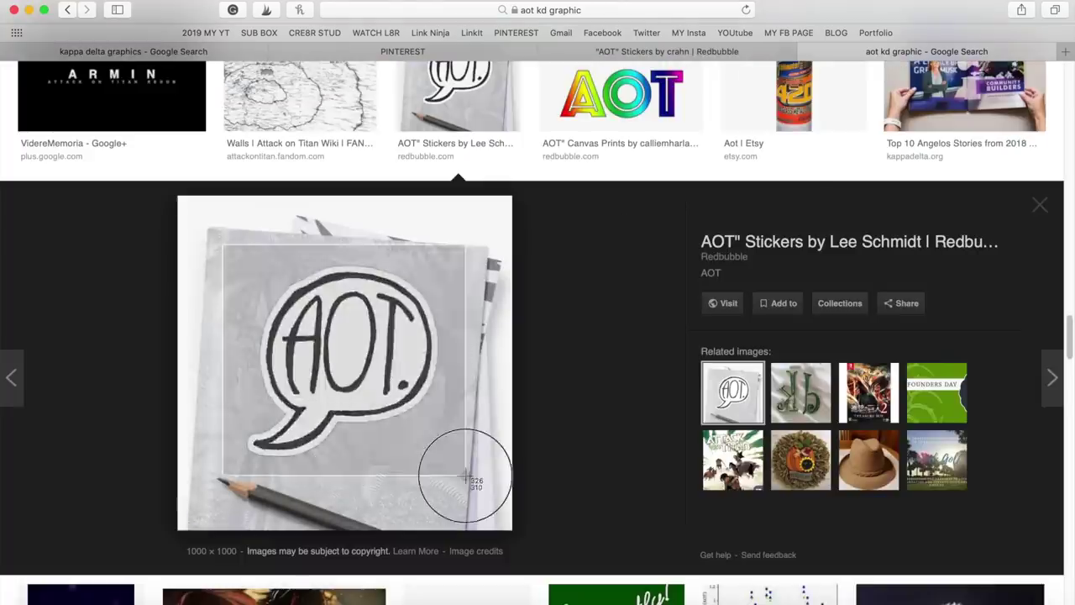
pyautogui.scroll(-5, 538, 336)
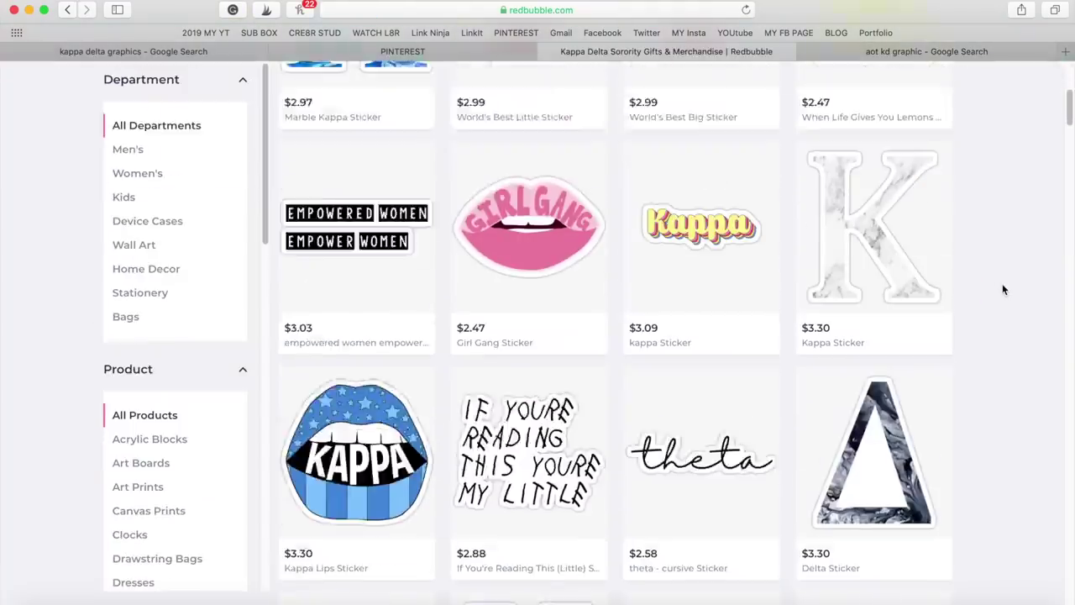
pyautogui.click(528, 228)
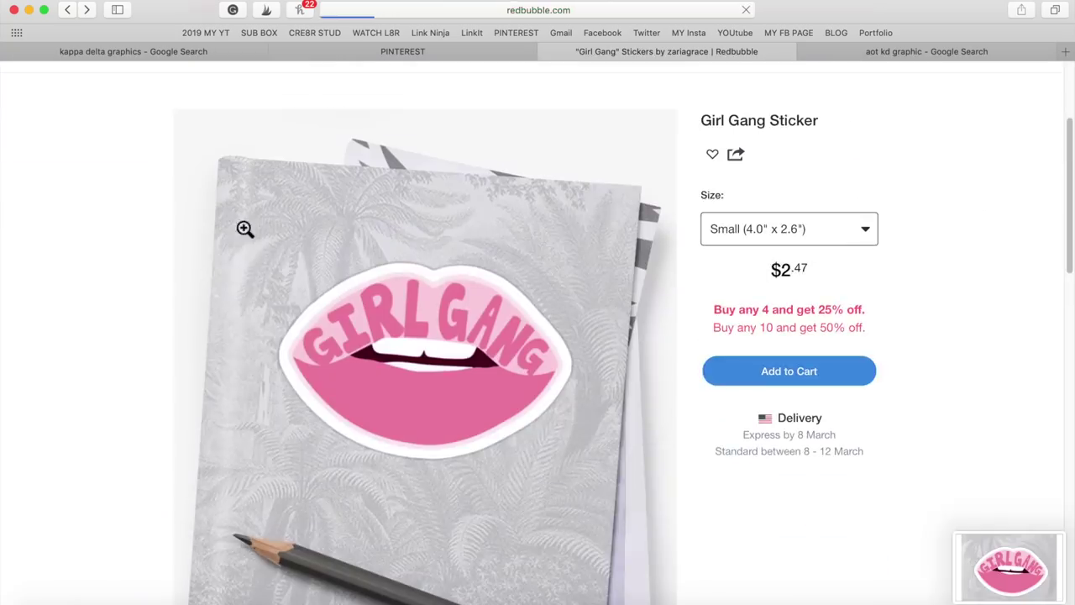
pyautogui.click(68, 12)
pyautogui.scroll(-15, 971, 271)
pyautogui.scroll(-10, 1006, 347)
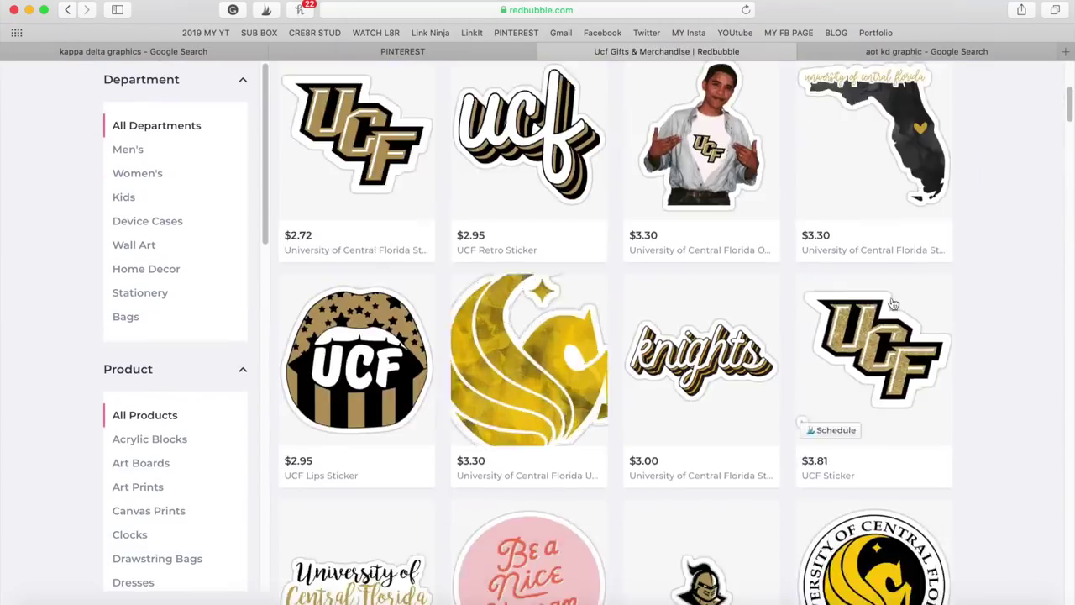
pyautogui.scroll(-10, 1019, 267)
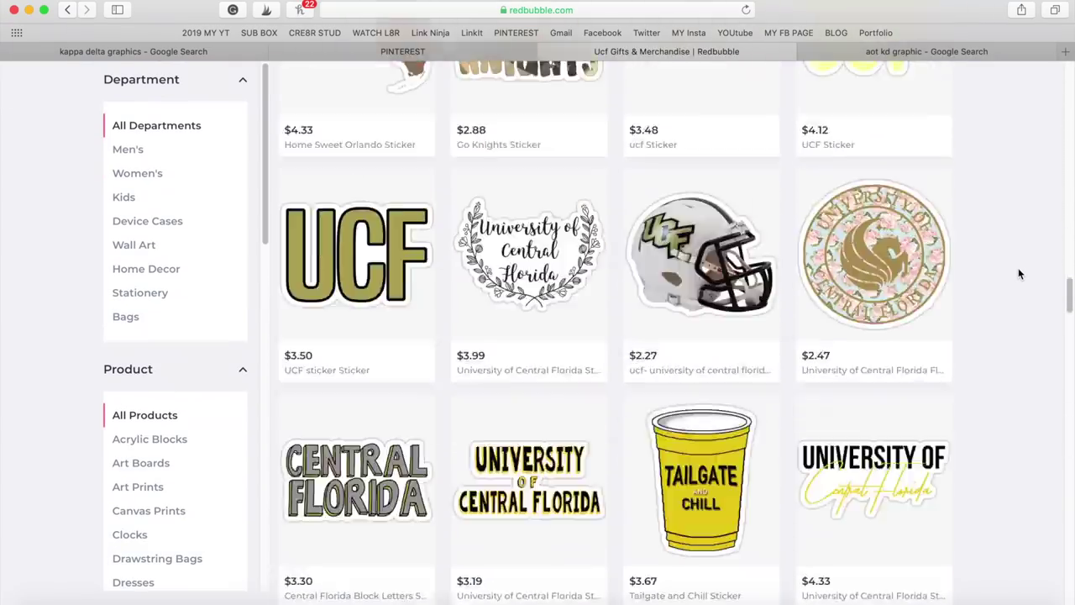
pyautogui.scroll(-5, 1018, 274)
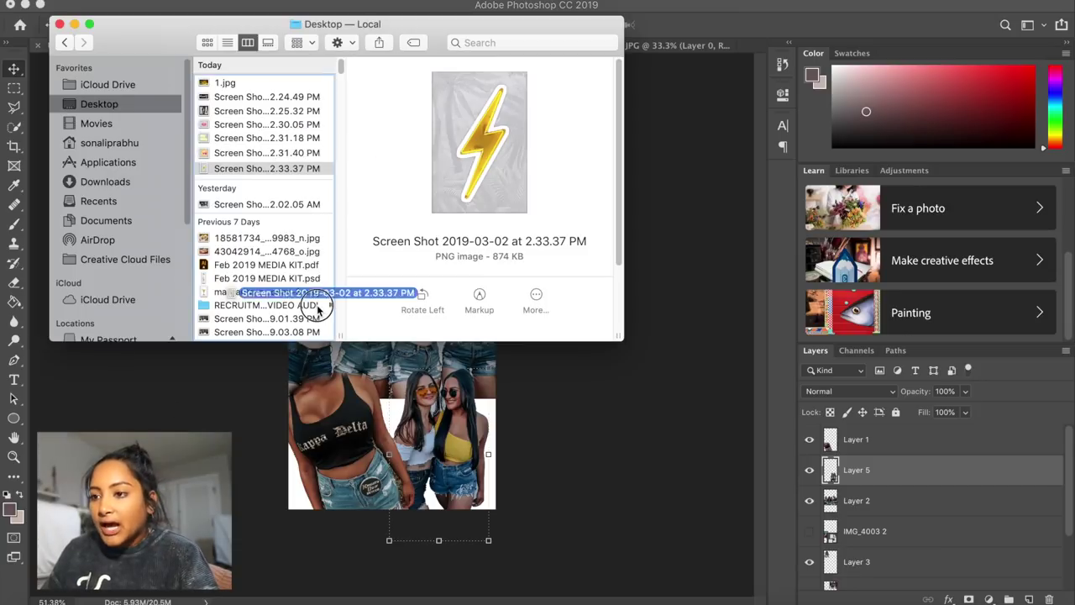
# - Place the lightning bolt screenshot and the palm sunset image into the collage
pyautogui.moveTo(311, 307); pyautogui.dragTo(316, 378)
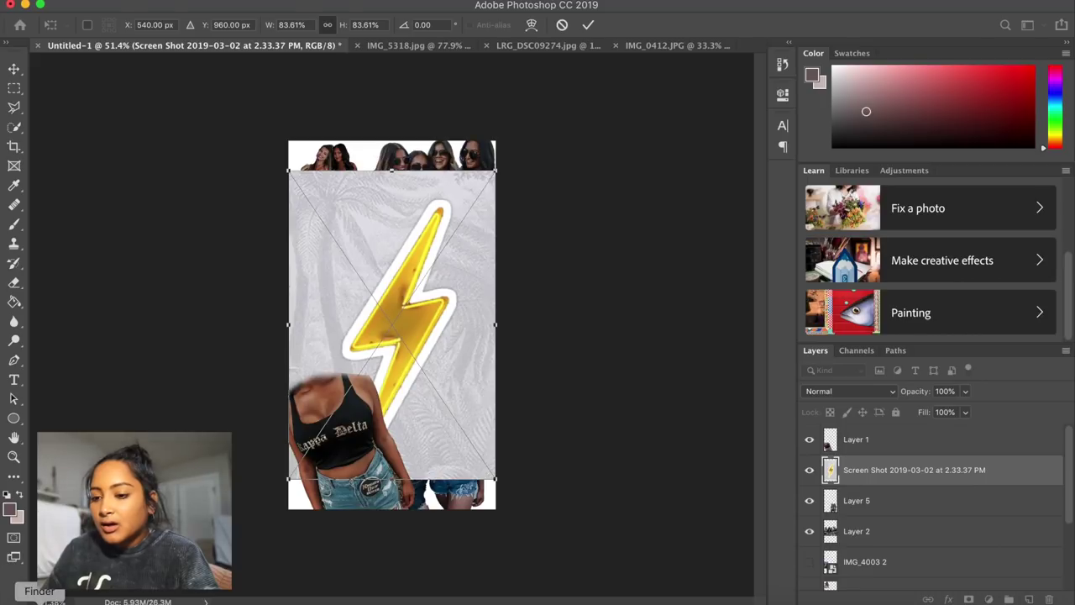
pyautogui.press('Return')
pyautogui.click(39, 598)
pyautogui.click(274, 83)
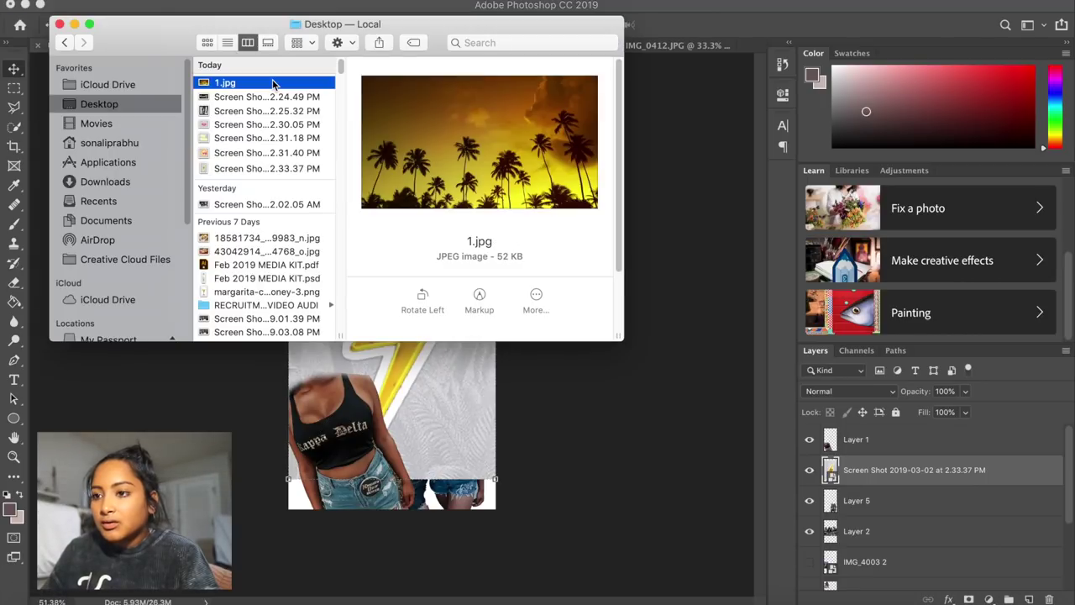
pyautogui.moveTo(273, 83); pyautogui.dragTo(329, 387)
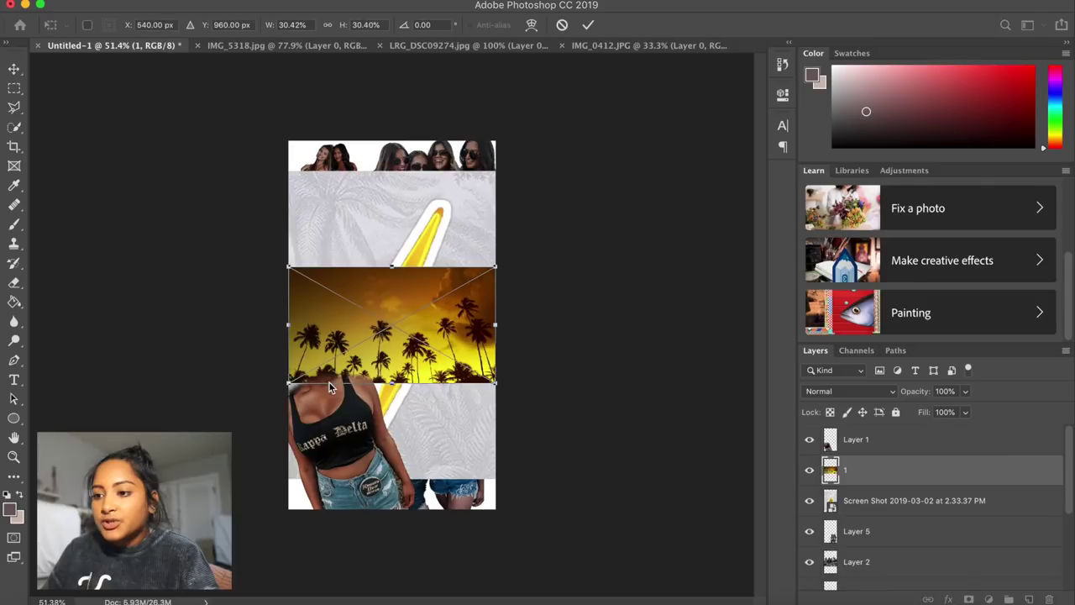
pyautogui.press('Return')
# - Place the Kaydee logo, undo the extra change, and move the palm sunset layer below Layer 2
pyautogui.click(38, 600)
pyautogui.click(295, 97)
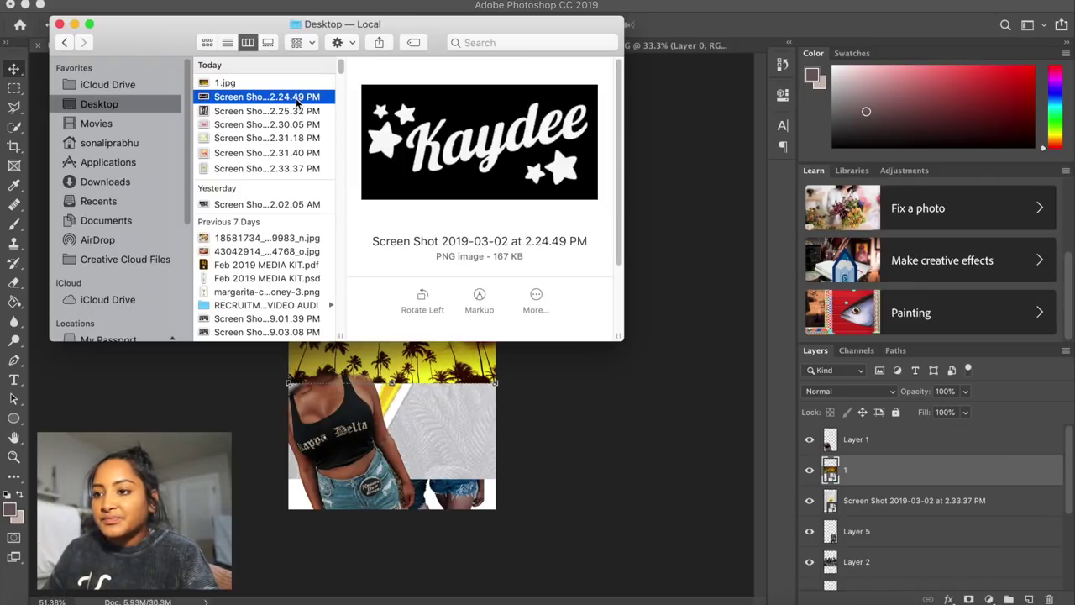
pyautogui.moveTo(294, 99); pyautogui.dragTo(336, 401)
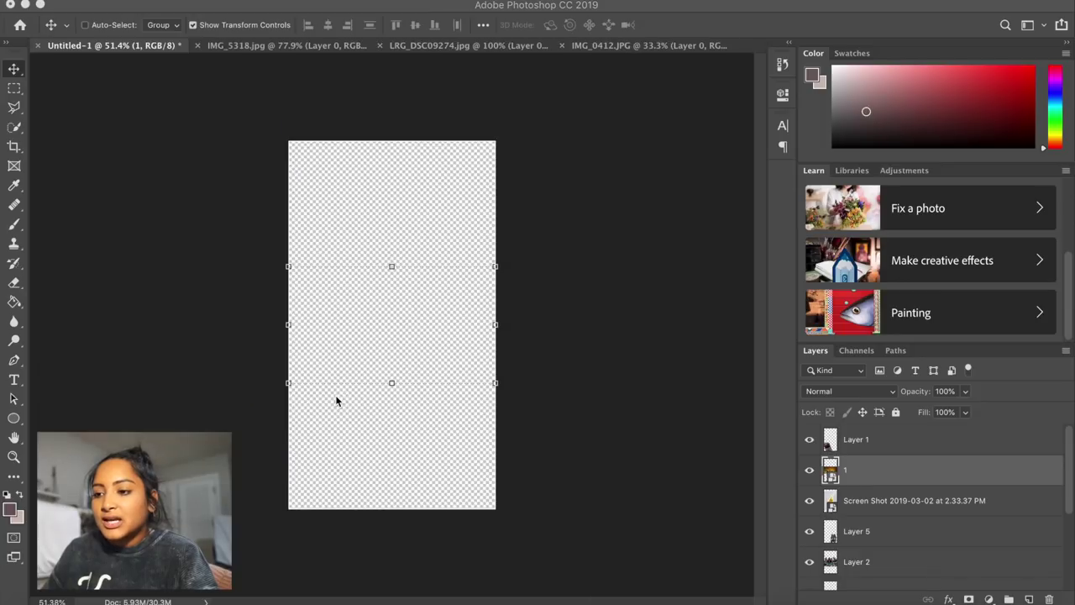
pyautogui.press('Return')
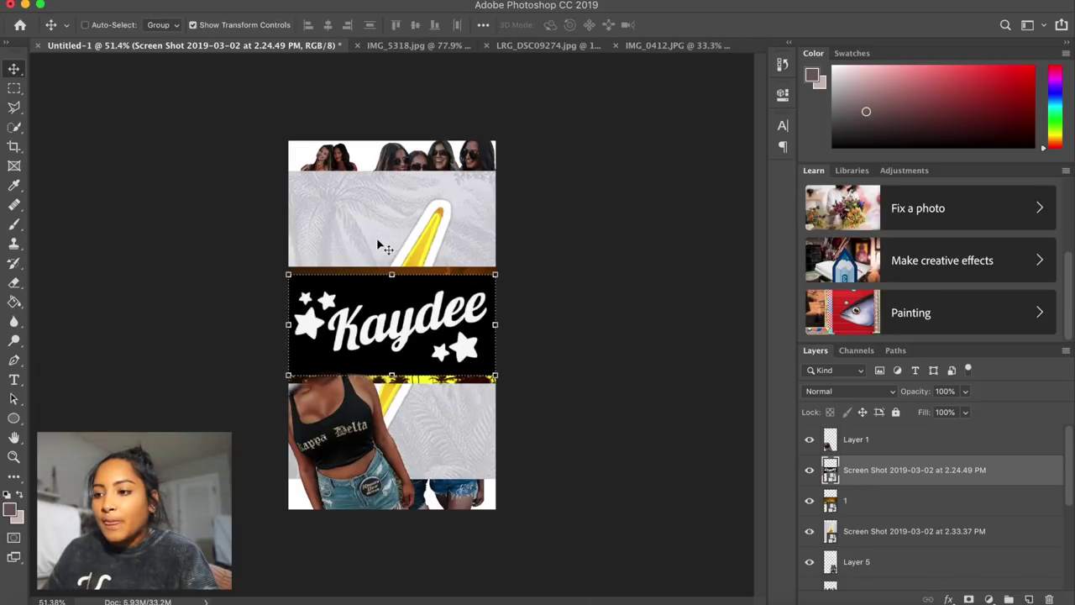
pyautogui.hotkey('ctrl', 'z')
pyautogui.hotkey('ctrl', 'z')
pyautogui.hotkey('ctrl', 'z')
pyautogui.moveTo(875, 446); pyautogui.dragTo(870, 562)
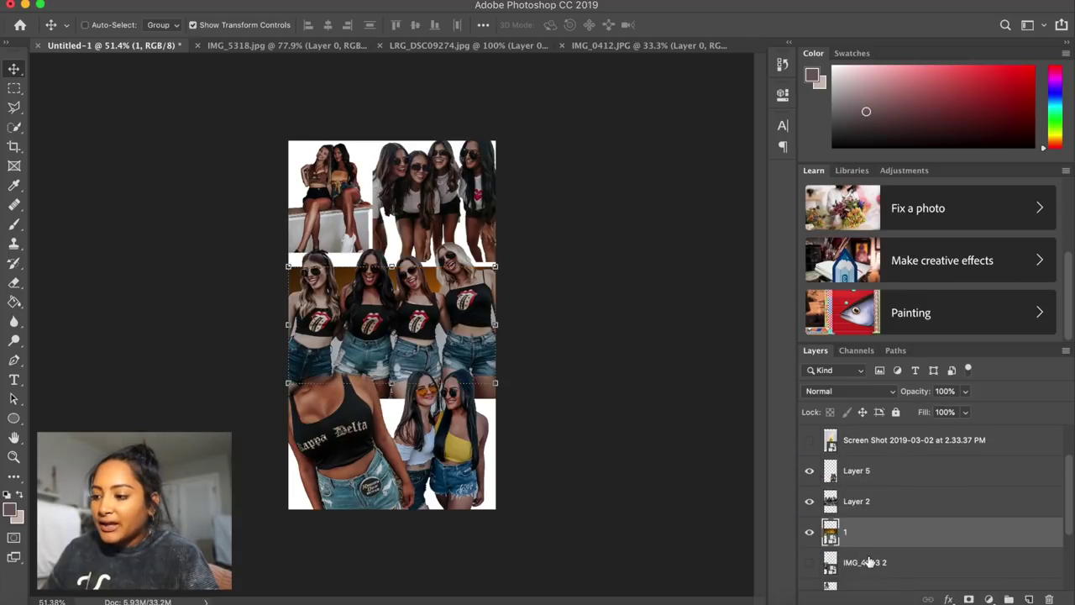
# - Move the palm sunset layer above Background and enlarge it across the top of the collage
pyautogui.scroll(-3, 870, 562)
pyautogui.moveTo(870, 434); pyautogui.dragTo(866, 565)
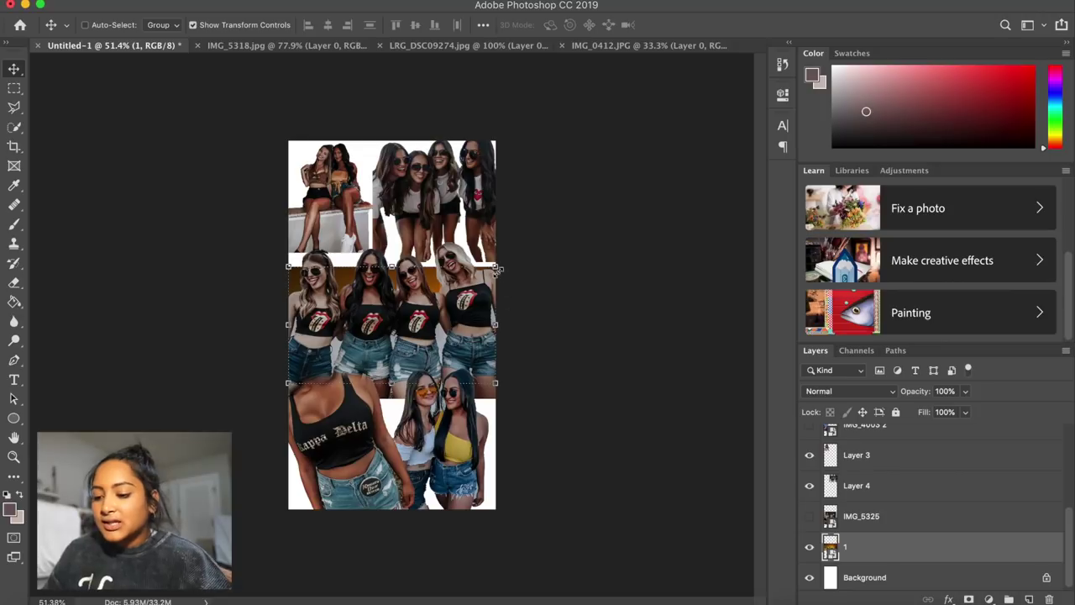
pyautogui.moveTo(495, 265); pyautogui.dragTo(564, 227)
pyautogui.moveTo(457, 317); pyautogui.dragTo(412, 170)
pyautogui.moveTo(379, 230); pyautogui.dragTo(380, 332)
pyautogui.moveTo(391, 215); pyautogui.dragTo(387, 167)
pyautogui.press('Return')
# - Nudge and slightly tilt the top-right group photo, then lower and enlarge the top-left photo
pyautogui.moveTo(474, 184); pyautogui.dragTo(475, 203)
pyautogui.moveTo(519, 148)
pyautogui.mouseDown()
pyautogui.moveTo(528, 149)
pyautogui.moveTo(513, 161)
pyautogui.mouseUp()
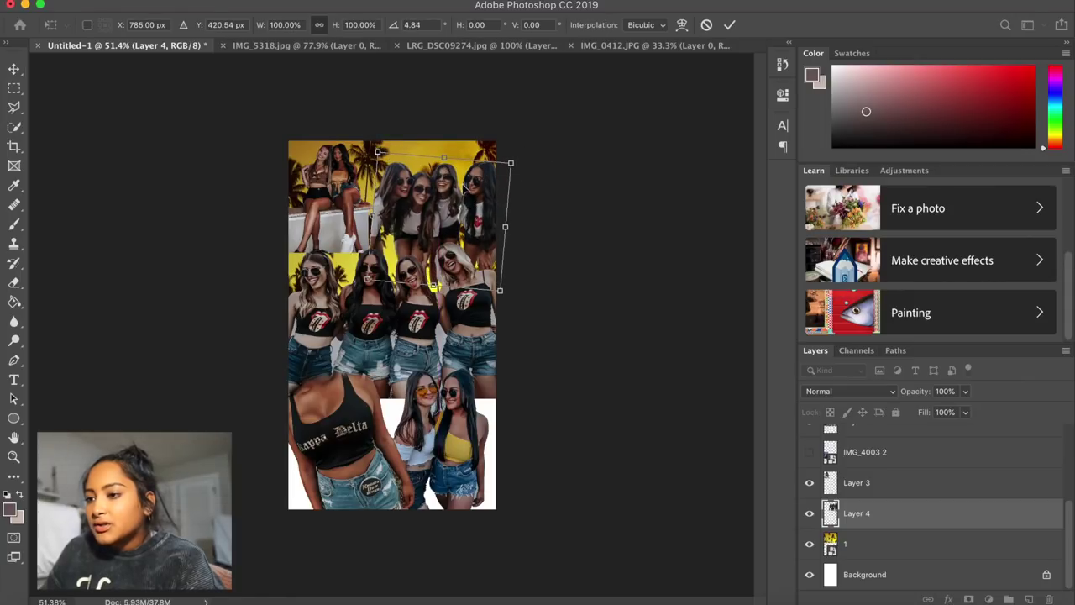
pyautogui.click(876, 490)
pyautogui.moveTo(342, 214); pyautogui.dragTo(340, 244)
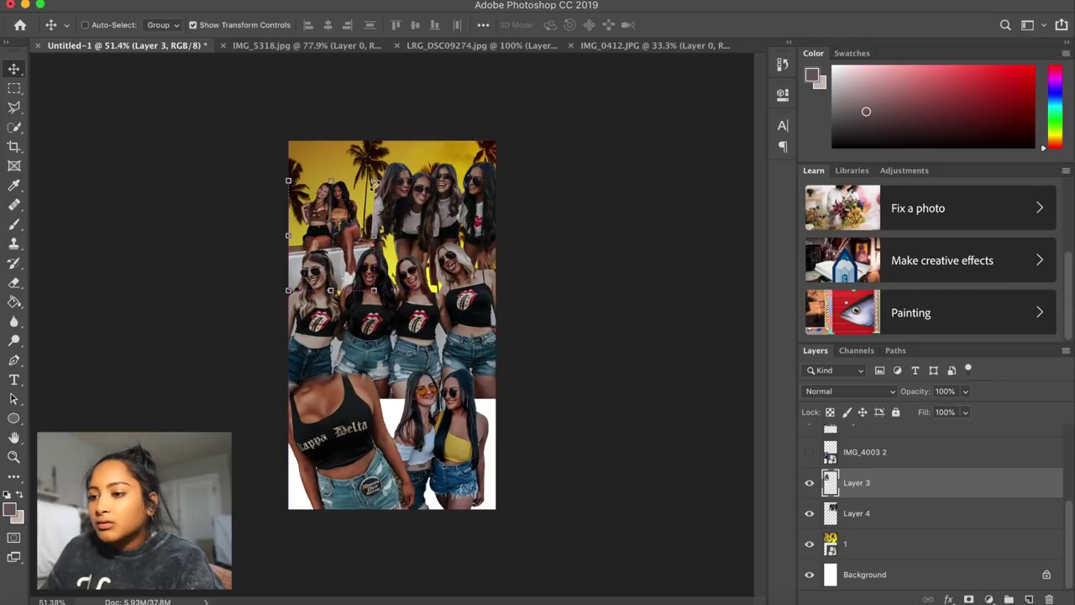
pyautogui.moveTo(375, 180); pyautogui.dragTo(409, 136)
pyautogui.hotkey('ctrl', 'z')
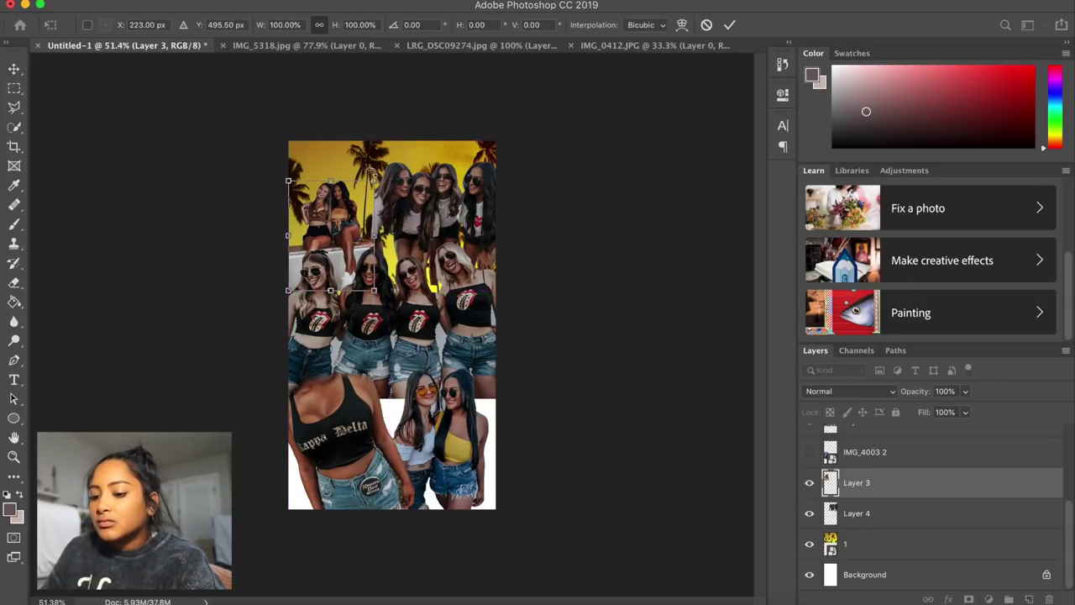
pyautogui.moveTo(375, 180); pyautogui.dragTo(412, 131)
pyautogui.doubleClick(363, 197)
pyautogui.moveTo(363, 197); pyautogui.dragTo(347, 216)
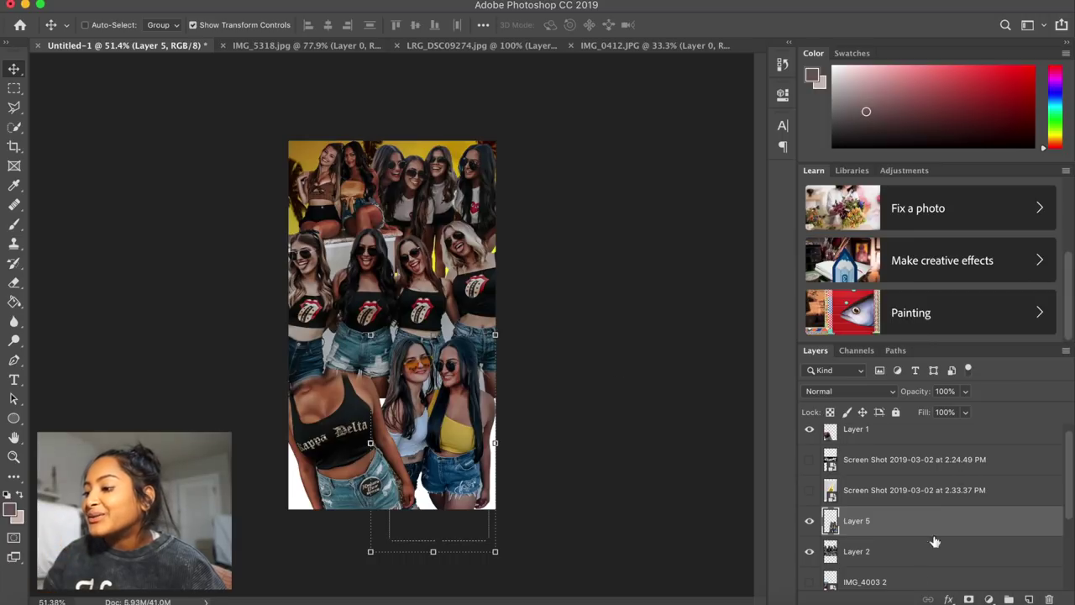
# - Delete the top-right group photo, then shift the palm sunset along the top and shorten it
pyautogui.scroll(-2, 920, 578)
pyautogui.scroll(-3, 920, 578)
pyautogui.scroll(2, 920, 578)
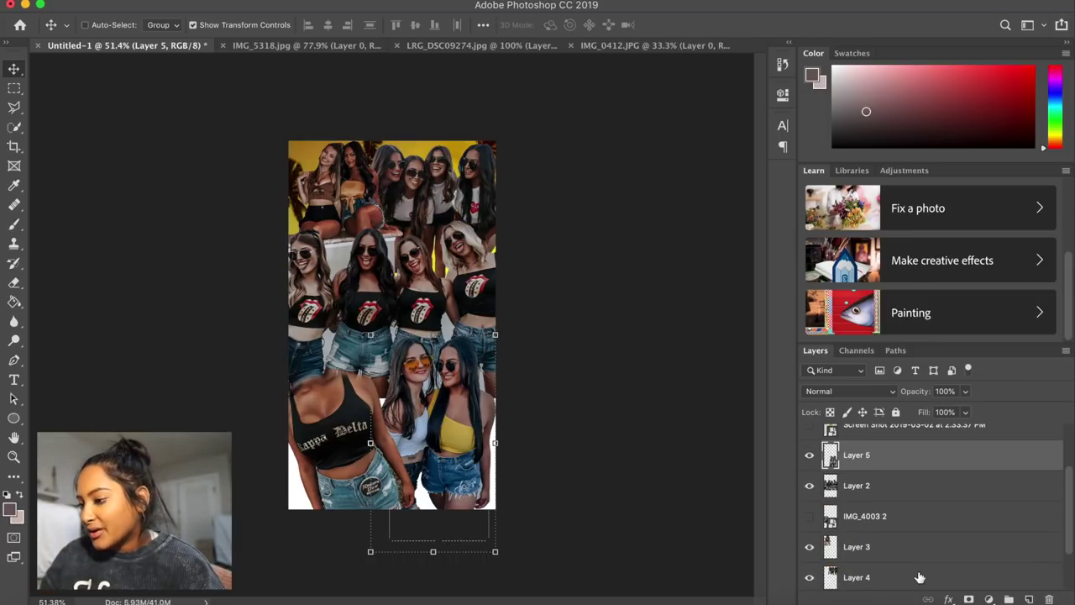
pyautogui.click(912, 578)
pyautogui.press('Delete')
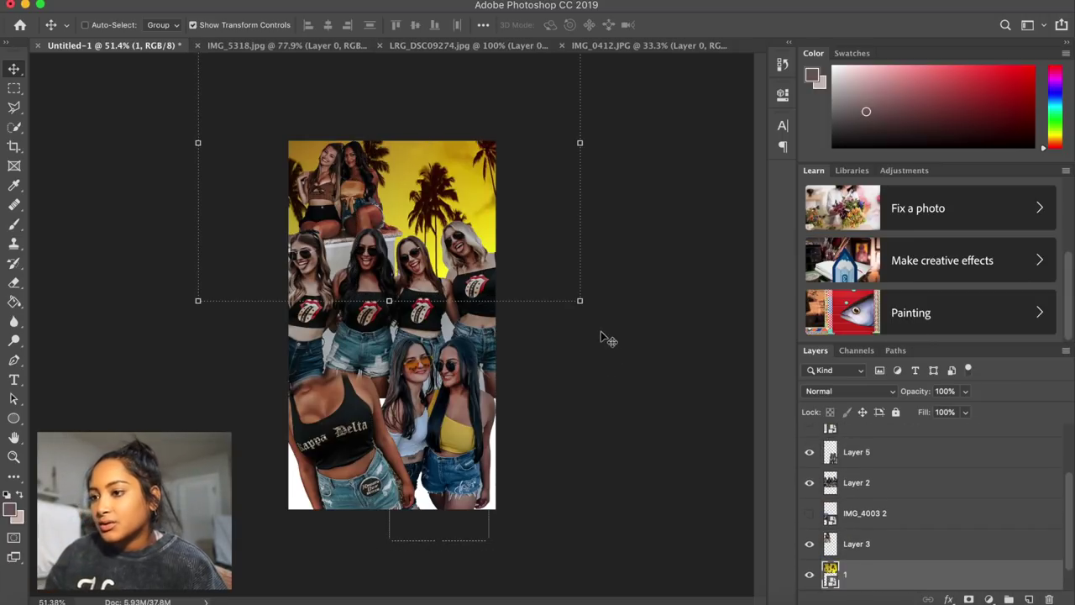
pyautogui.moveTo(361, 190); pyautogui.dragTo(393, 178)
pyautogui.hotkey('ctrl', 't')
pyautogui.moveTo(433, 300); pyautogui.dragTo(434, 201)
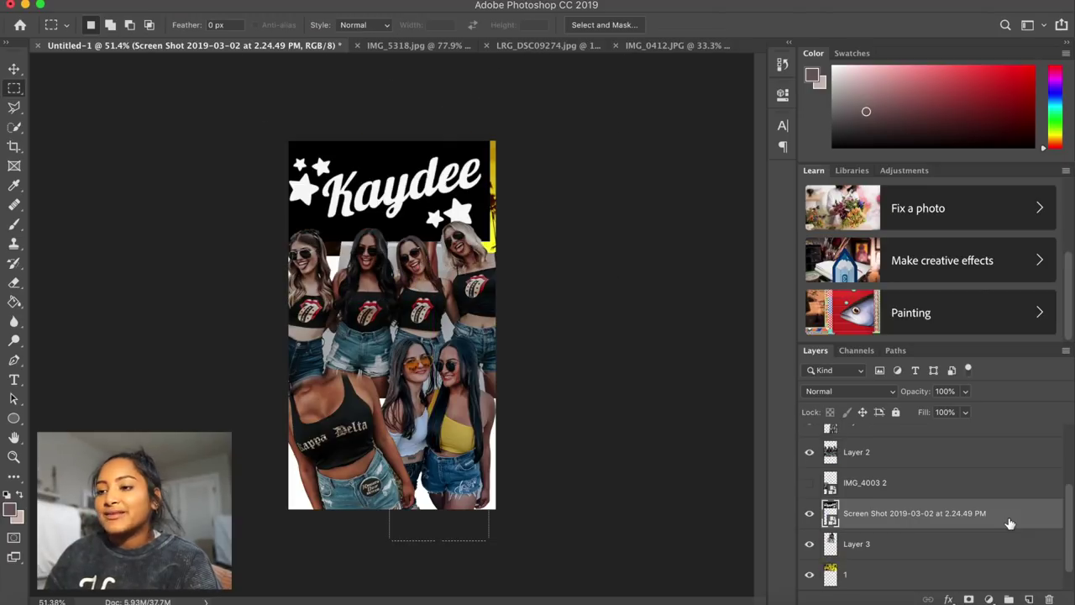
# - Open the Kaydee layer's contents and Quick Select its black background with an 11 px brush
pyautogui.rightClick(1010, 523)
pyautogui.scroll(-5, 970, 561)
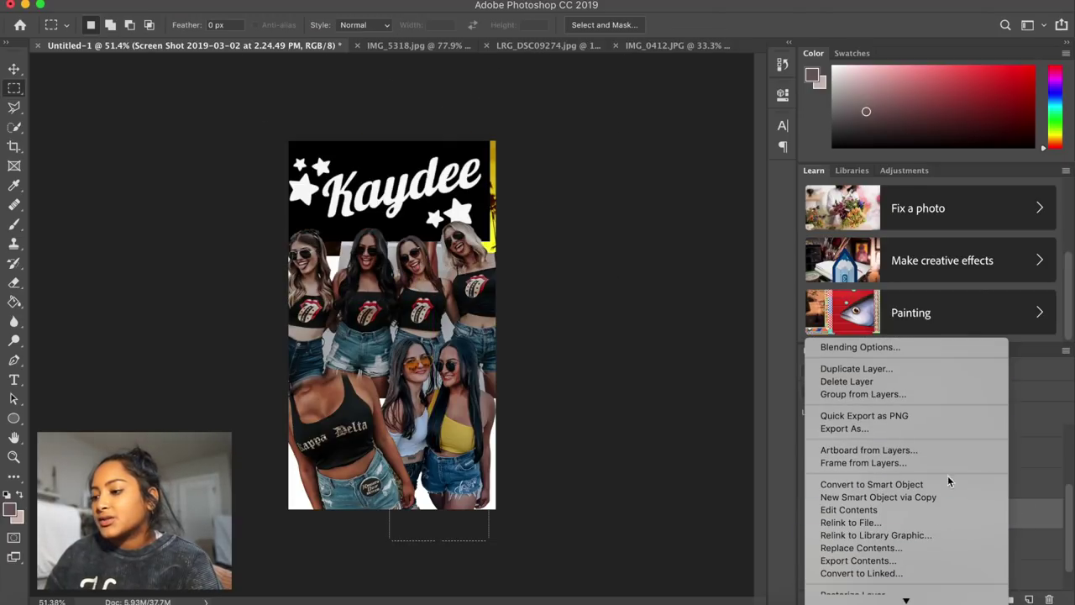
pyautogui.click(941, 509)
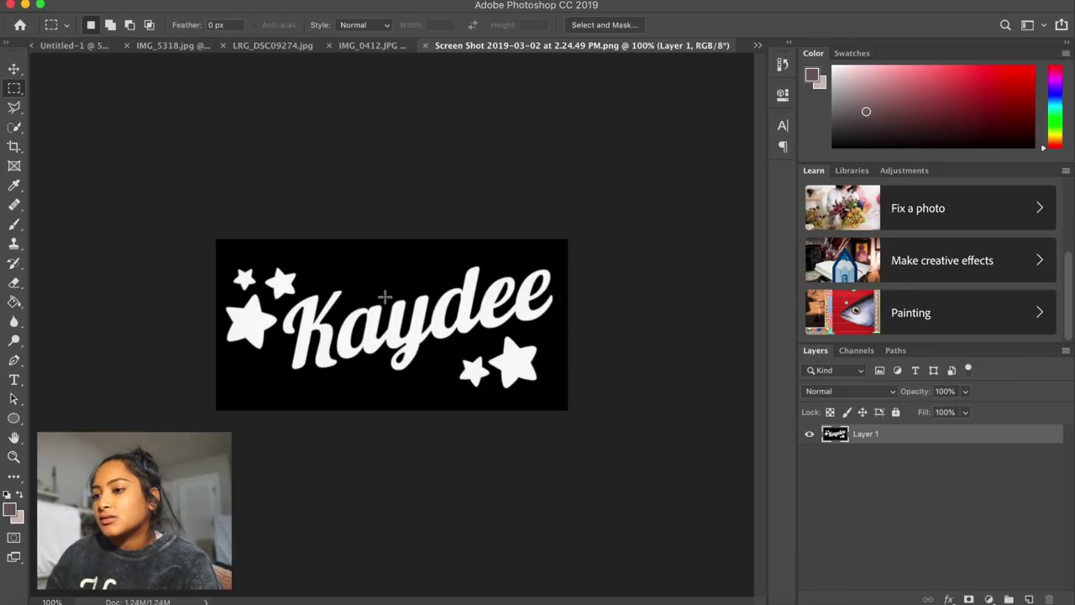
pyautogui.click(13, 128)
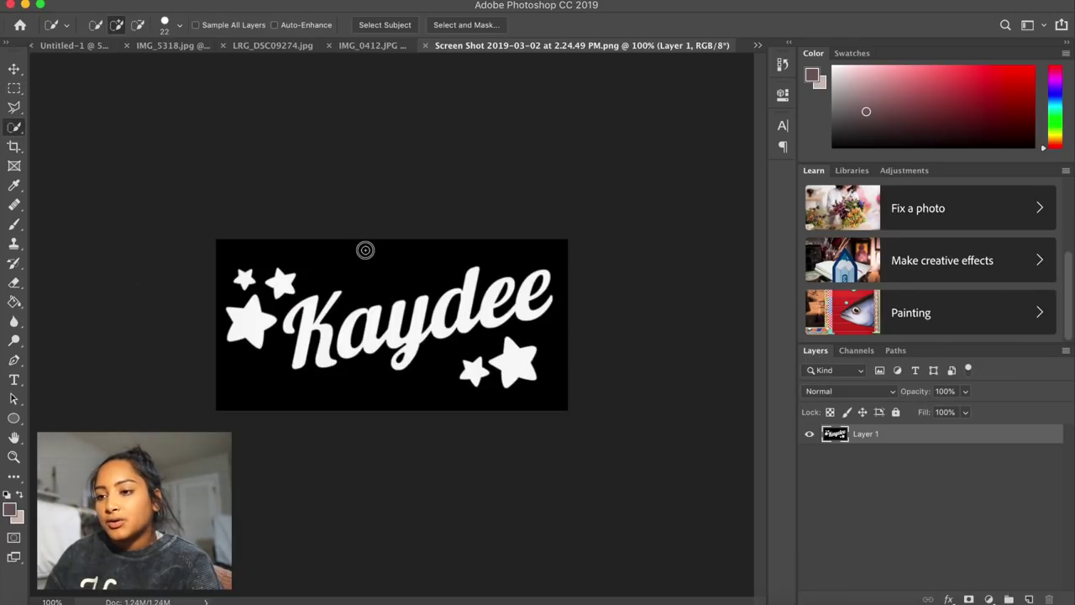
pyautogui.moveTo(349, 248)
pyautogui.mouseDown()
pyautogui.moveTo(365, 260)
pyautogui.moveTo(511, 250)
pyautogui.moveTo(558, 343)
pyautogui.moveTo(557, 331)
pyautogui.mouseUp()
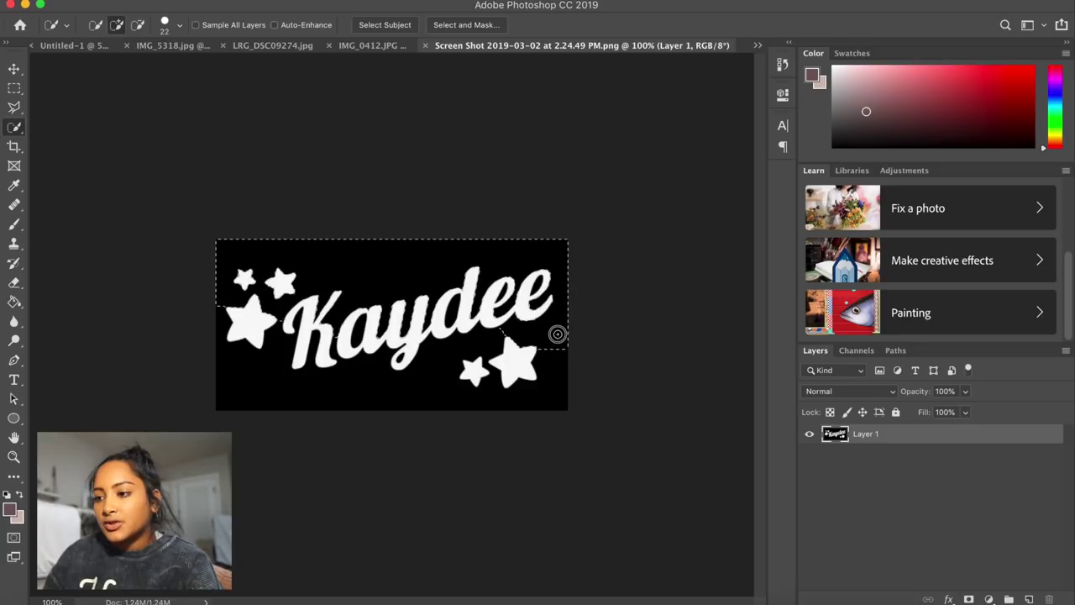
pyautogui.moveTo(563, 408)
pyautogui.mouseDown()
pyautogui.moveTo(454, 403)
pyautogui.moveTo(228, 348)
pyautogui.mouseUp()
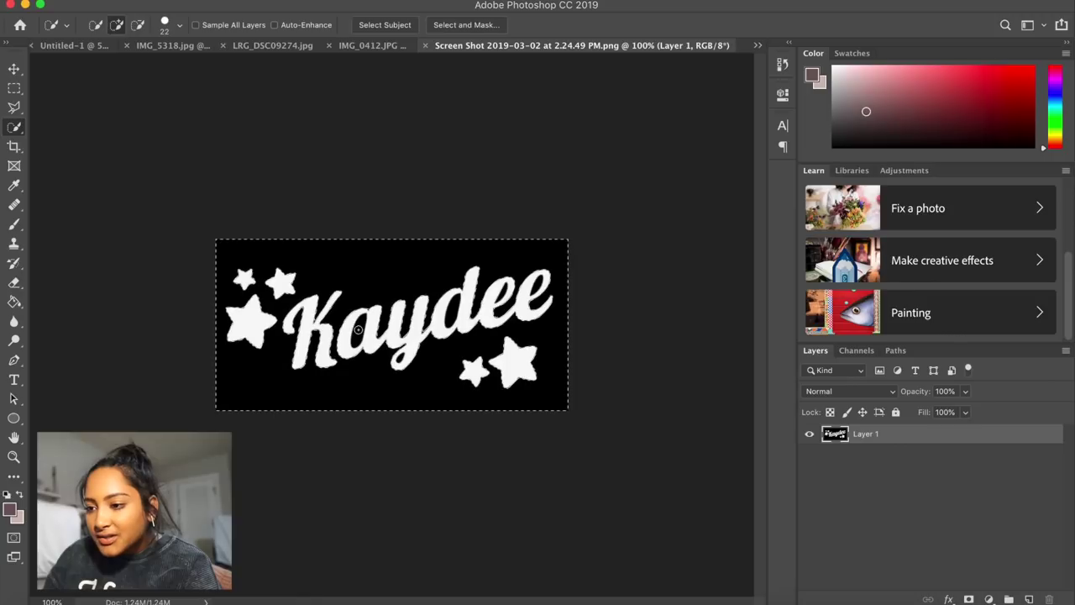
pyautogui.click(179, 26)
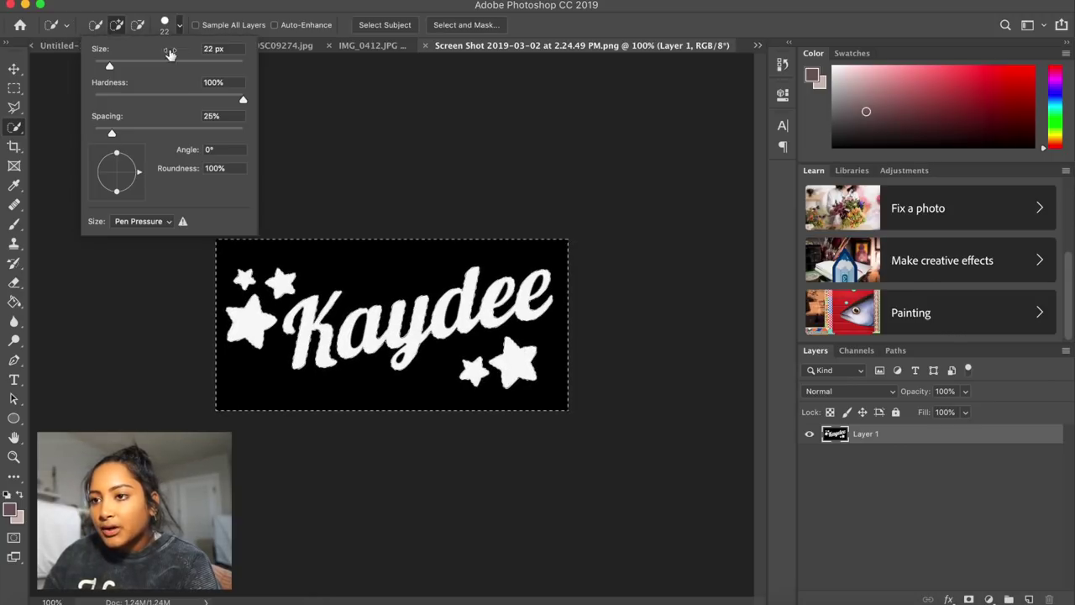
pyautogui.moveTo(108, 66); pyautogui.dragTo(102, 67)
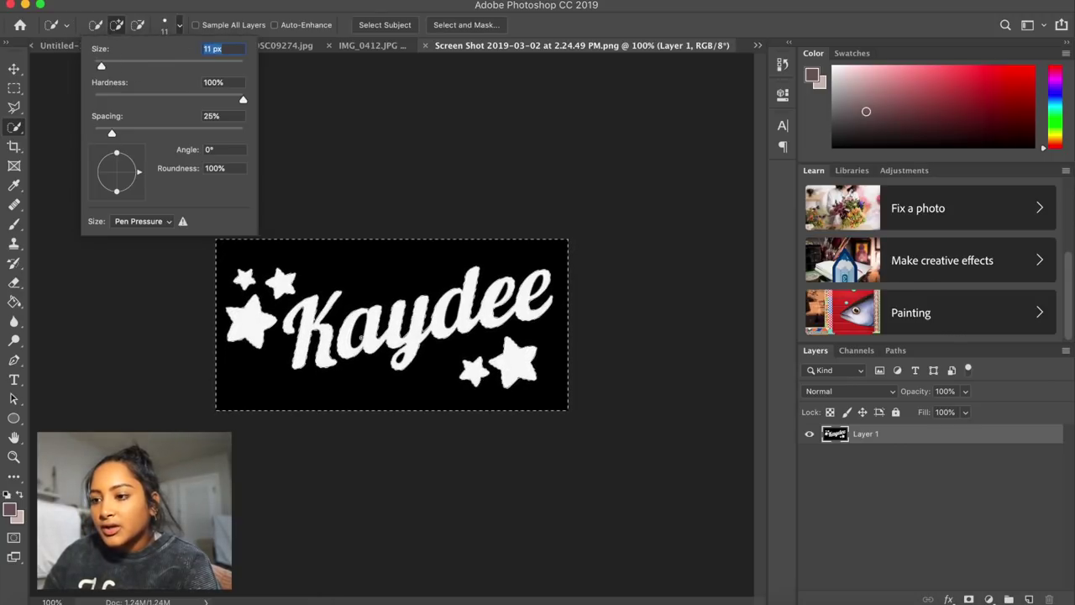
pyautogui.press('Return')
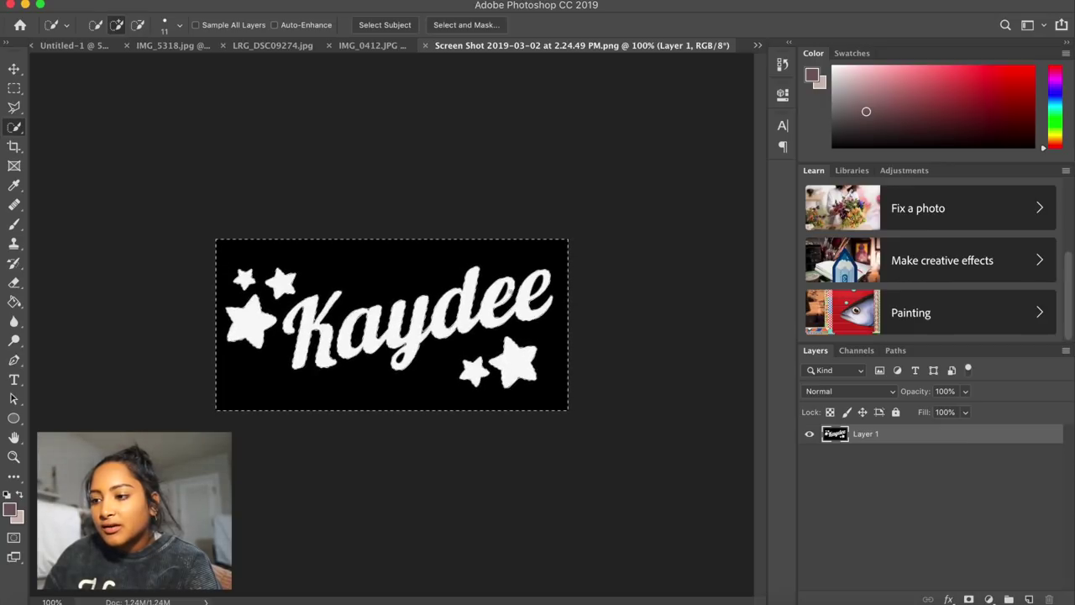
# - Delete the selected black background and deselect
pyautogui.scroll(5, 509, 303)
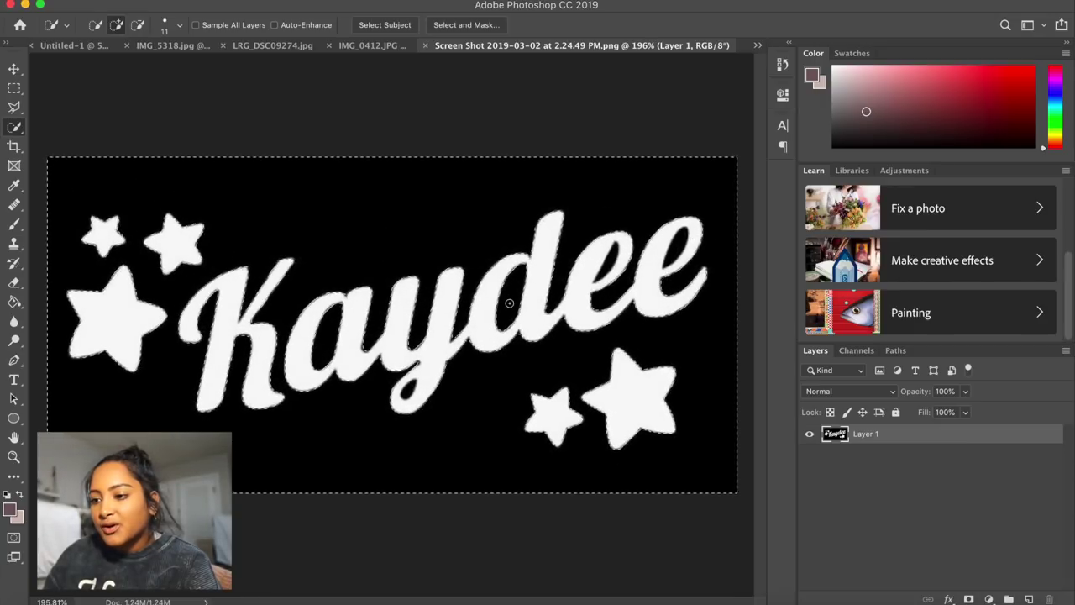
pyautogui.scroll(3, 509, 302)
pyautogui.press('Delete')
pyautogui.hotkey('ctrl', 'd')
pyautogui.scroll(-2, 258, 214)
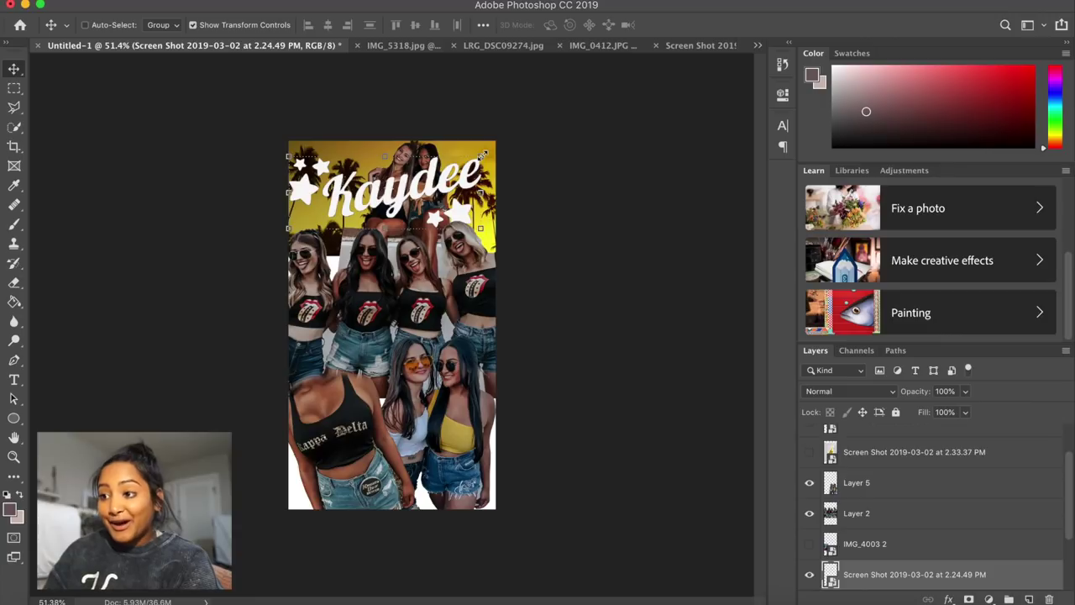
# - Move the Kaydee title near the top, rename its layer 'kay dee', and nudge it right
pyautogui.moveTo(465, 183); pyautogui.dragTo(424, 168)
pyautogui.scroll(-2, 956, 494)
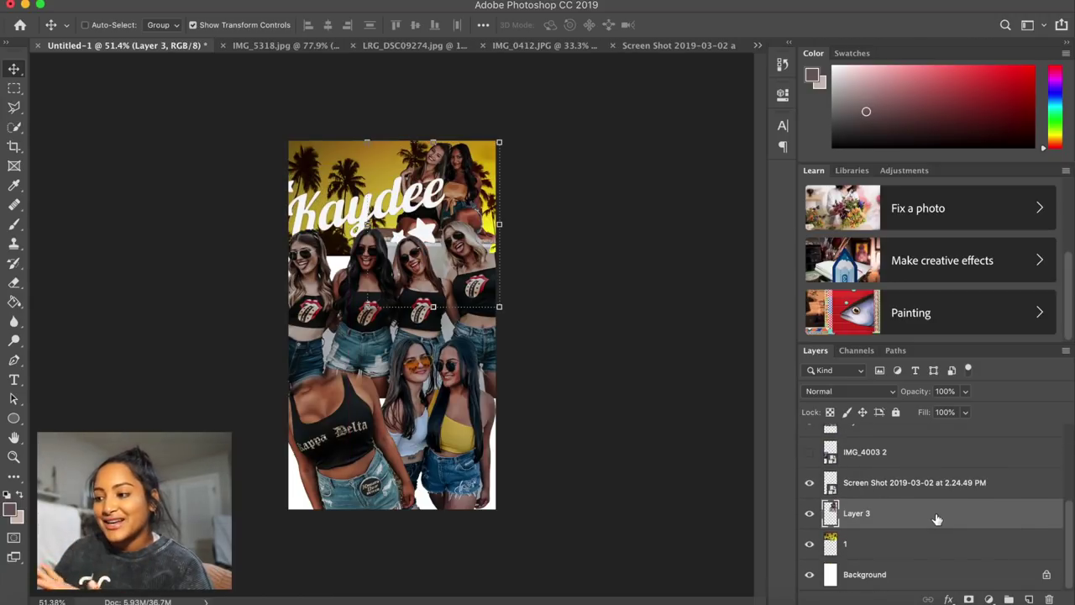
pyautogui.scroll(3, 937, 519)
pyautogui.doubleClick(915, 474)
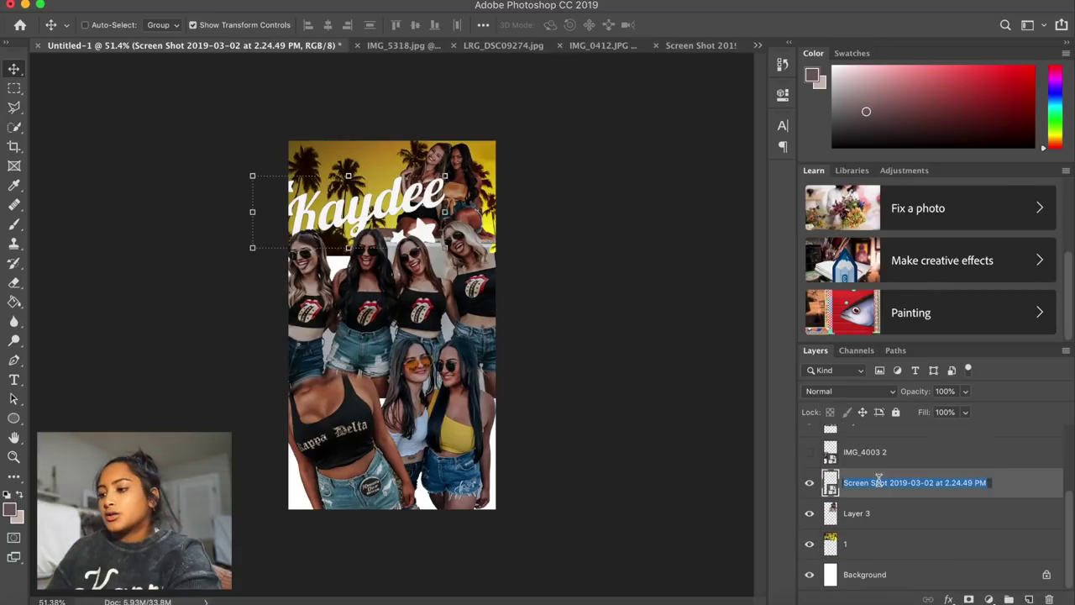
pyautogui.write('kay dee')
pyautogui.press('Return')
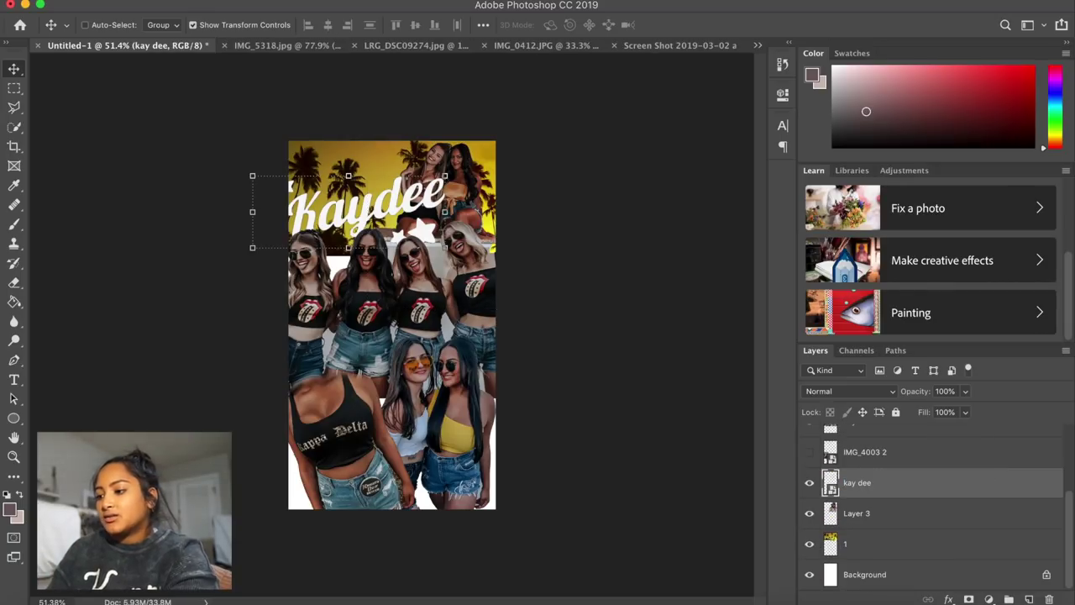
pyautogui.moveTo(414, 204); pyautogui.dragTo(439, 174)
# - Commit the smaller Kaydee title and clone palm texture from layer 1 over the white gap
pyautogui.press('Return')
pyautogui.press('m')
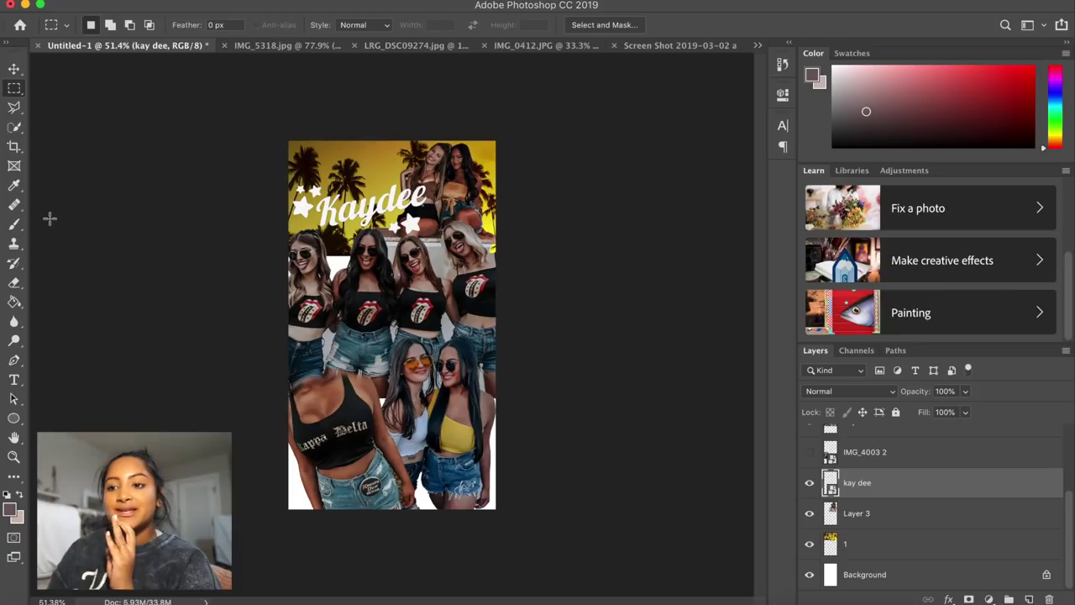
pyautogui.click(14, 244)
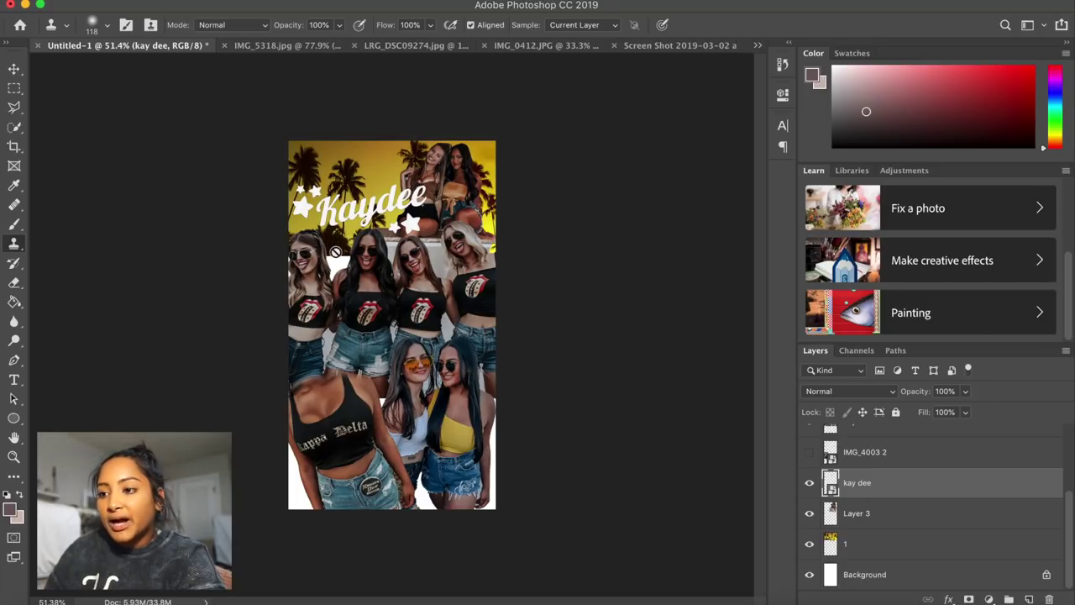
pyautogui.keyDown('super'); pyautogui.click(336, 252); pyautogui.keyUp('super')
pyautogui.keyDown('alt'); pyautogui.click(336, 244); pyautogui.keyUp('alt')
pyautogui.moveTo(339, 264); pyautogui.dragTo(340, 270)
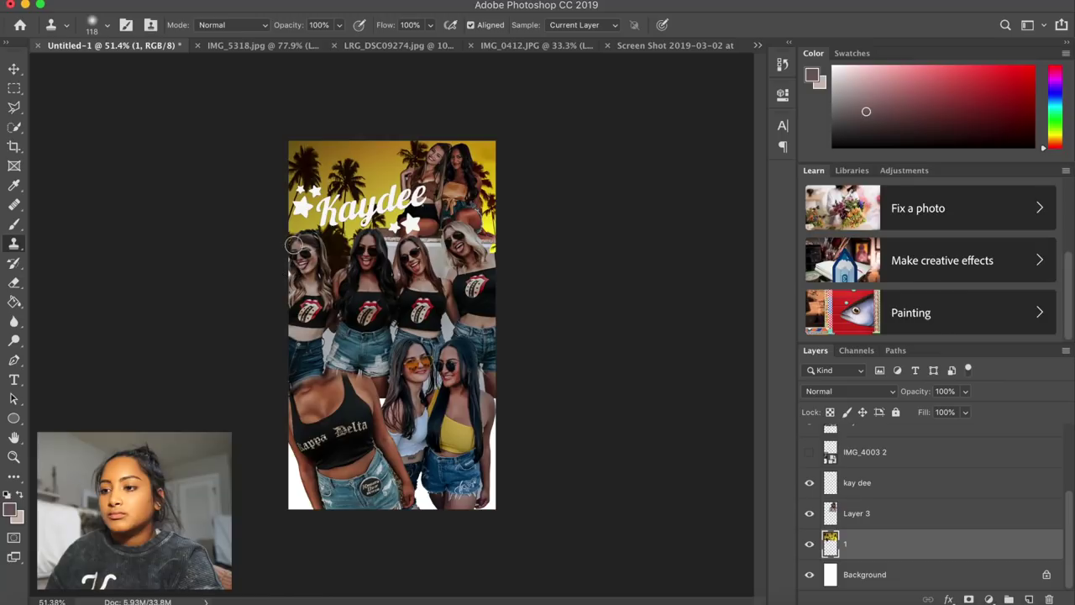
pyautogui.moveTo(288, 260); pyautogui.dragTo(288, 280)
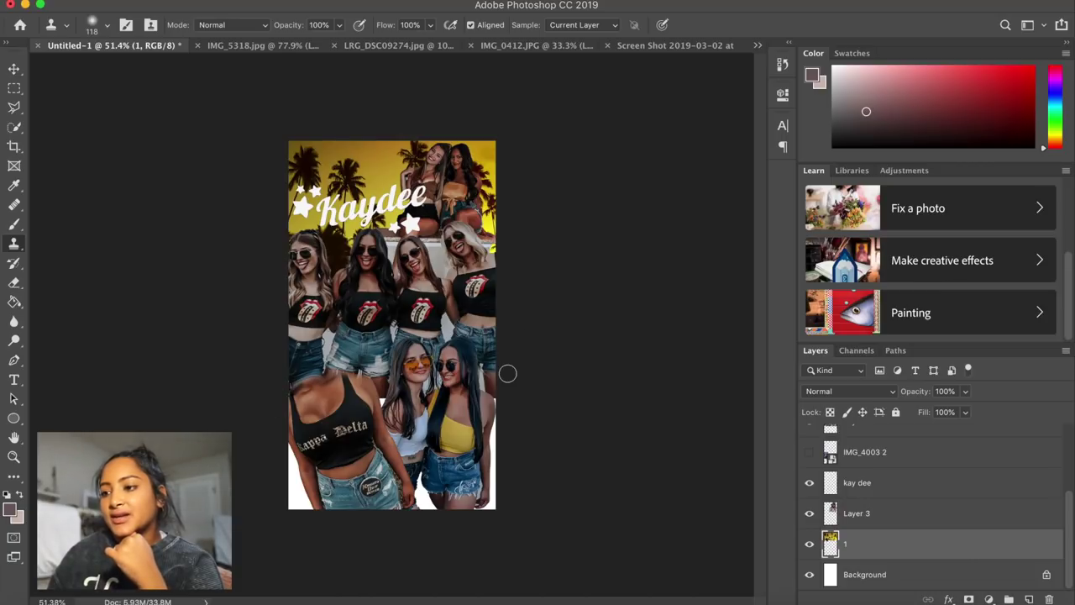
# - Show the lightning bolt screenshot layer and open its smart object contents
pyautogui.scroll(3, 919, 542)
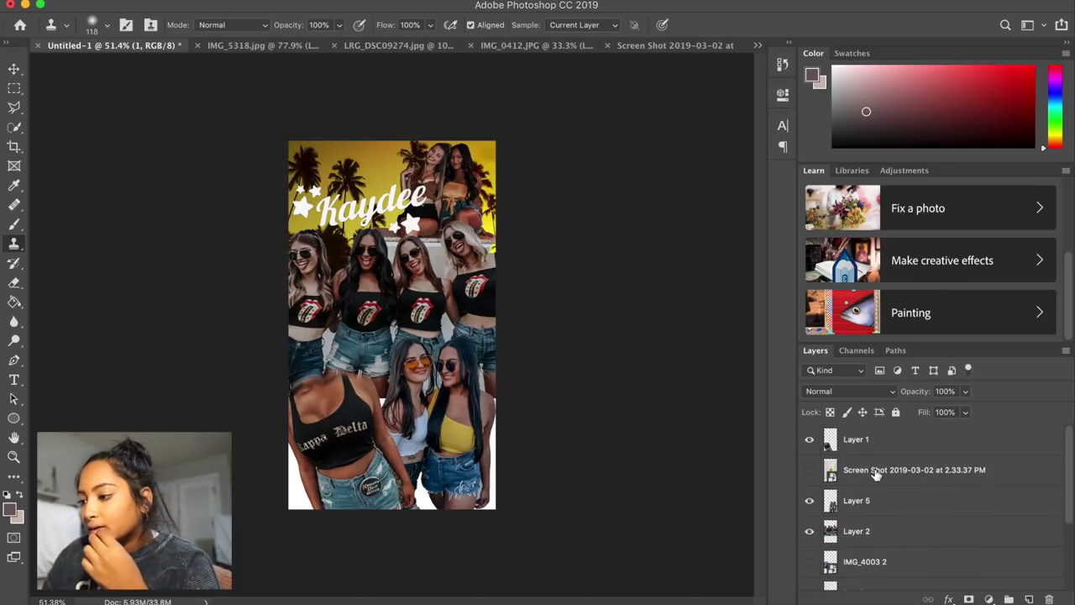
pyautogui.click(809, 471)
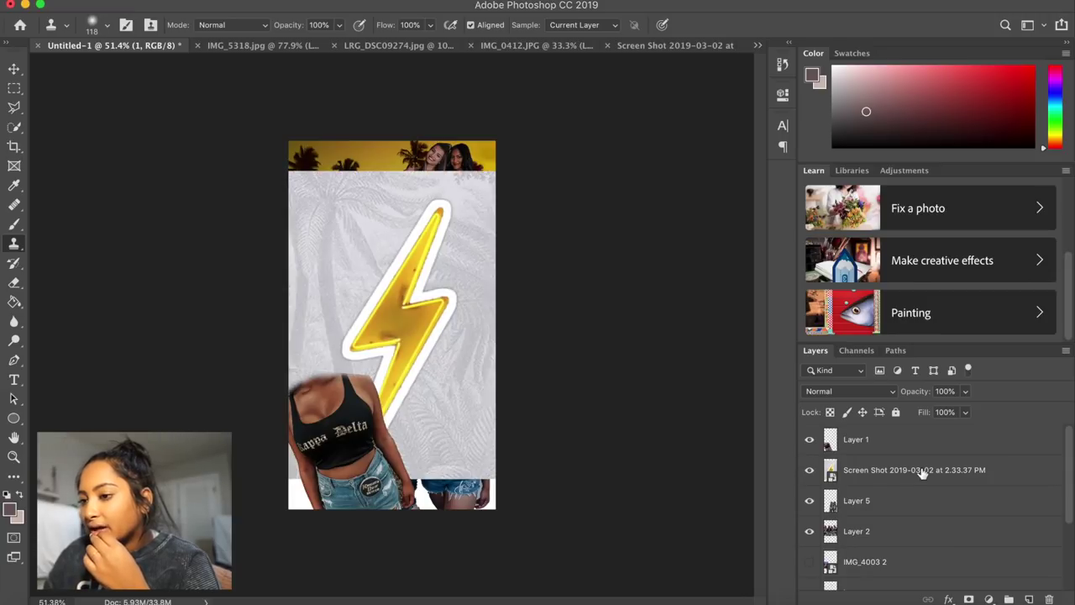
pyautogui.click(923, 473)
pyautogui.rightClick(921, 472)
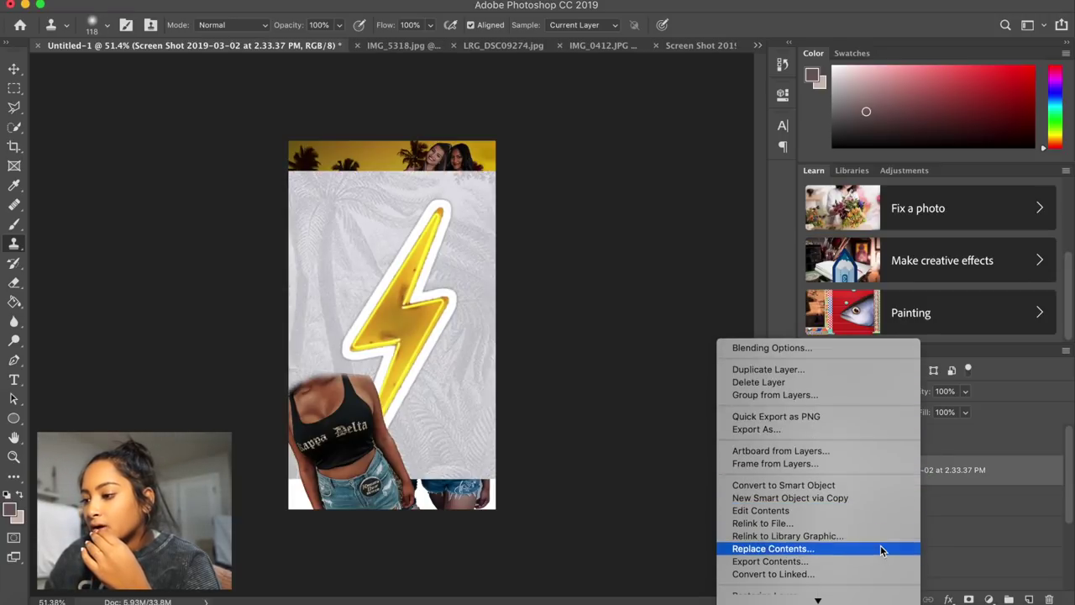
pyautogui.click(876, 510)
# - Quick Select the whole background around the bolt using a 76 px brush
pyautogui.click(15, 127)
pyautogui.moveTo(359, 179); pyautogui.dragTo(296, 364)
pyautogui.click(167, 24)
pyautogui.write('76')
pyautogui.press('Return')
pyautogui.moveTo(310, 413); pyautogui.dragTo(497, 329)
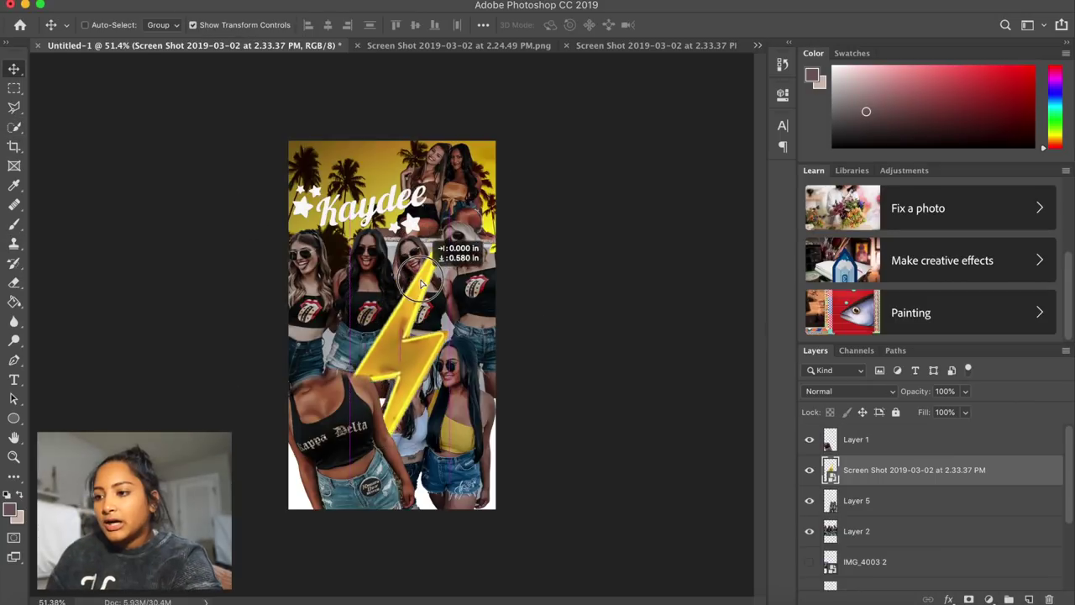
# - Move the bolt onto the collage, centred at X 540 px and nudged up slightly
pyautogui.moveTo(436, 333); pyautogui.dragTo(432, 263)
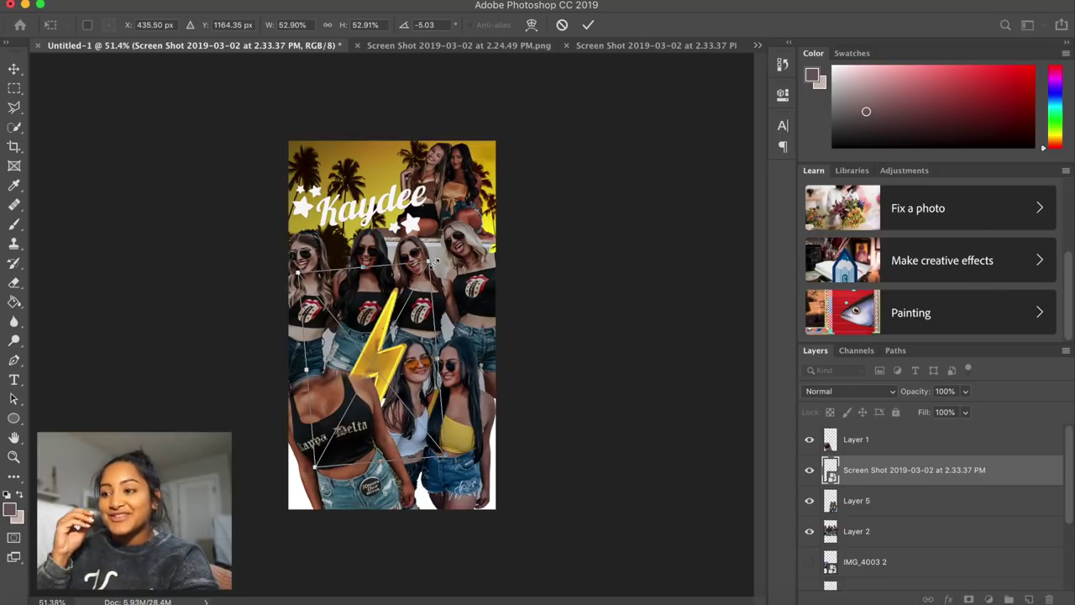
pyautogui.moveTo(408, 313)
pyautogui.mouseDown()
pyautogui.moveTo(395, 302)
pyautogui.moveTo(405, 333)
pyautogui.mouseUp()
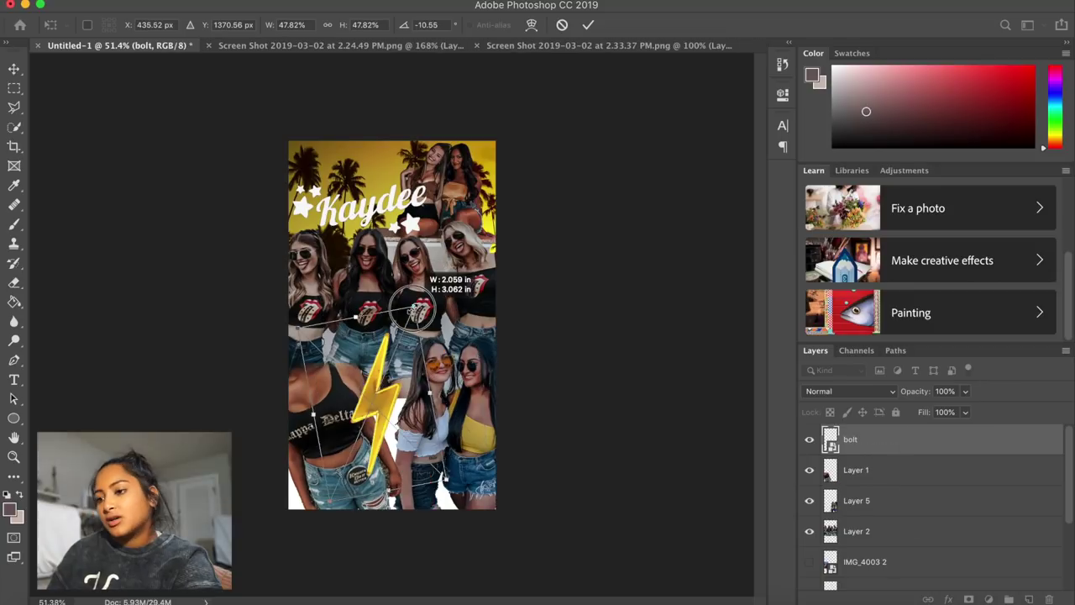
pyautogui.moveTo(441, 411); pyautogui.dragTo(405, 319)
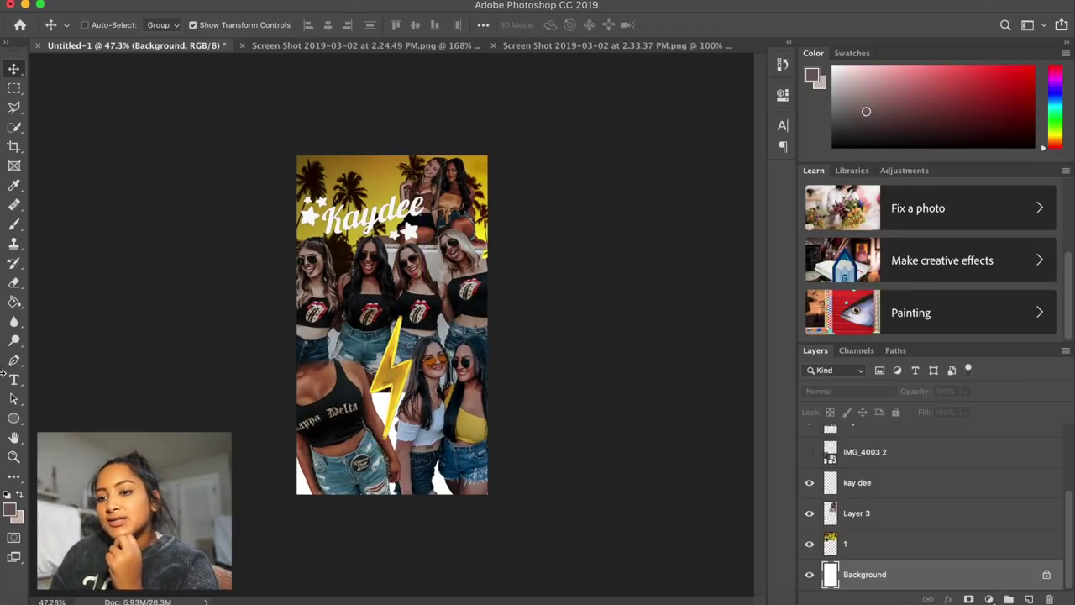
# - Draw a large rectangle over the lower canvas filled with yellow sampled from the sunset
pyautogui.click(14, 417)
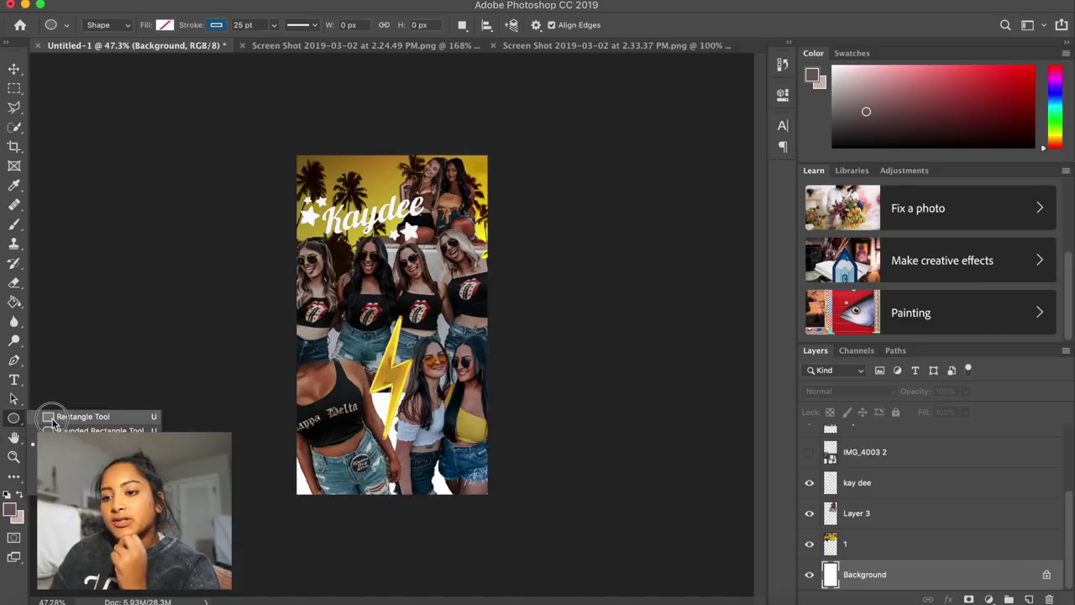
pyautogui.click(52, 418)
pyautogui.moveTo(244, 363); pyautogui.dragTo(572, 533)
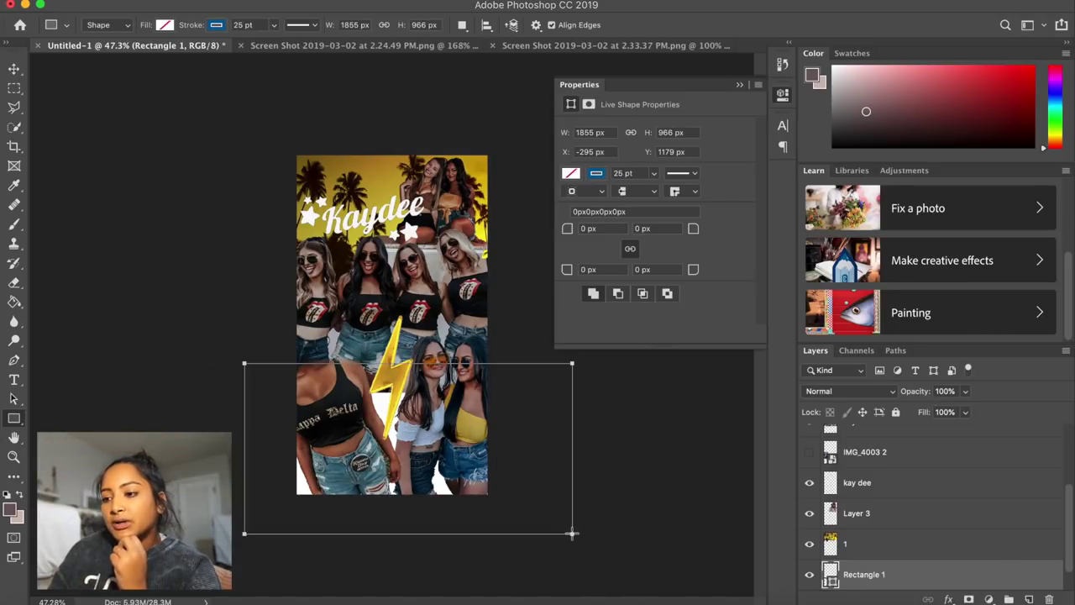
pyautogui.click(572, 175)
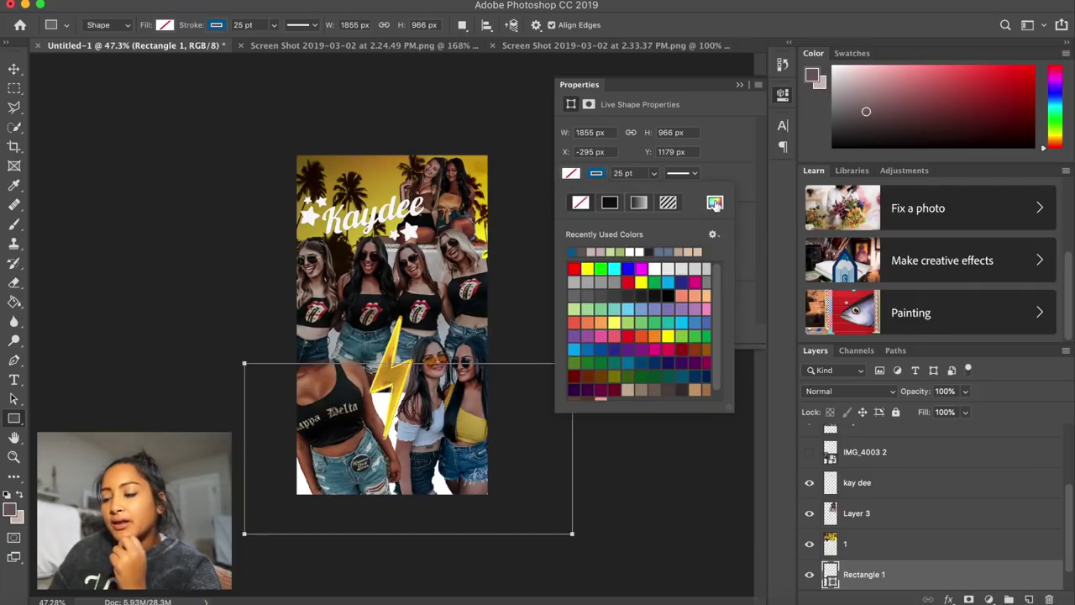
pyautogui.click(715, 204)
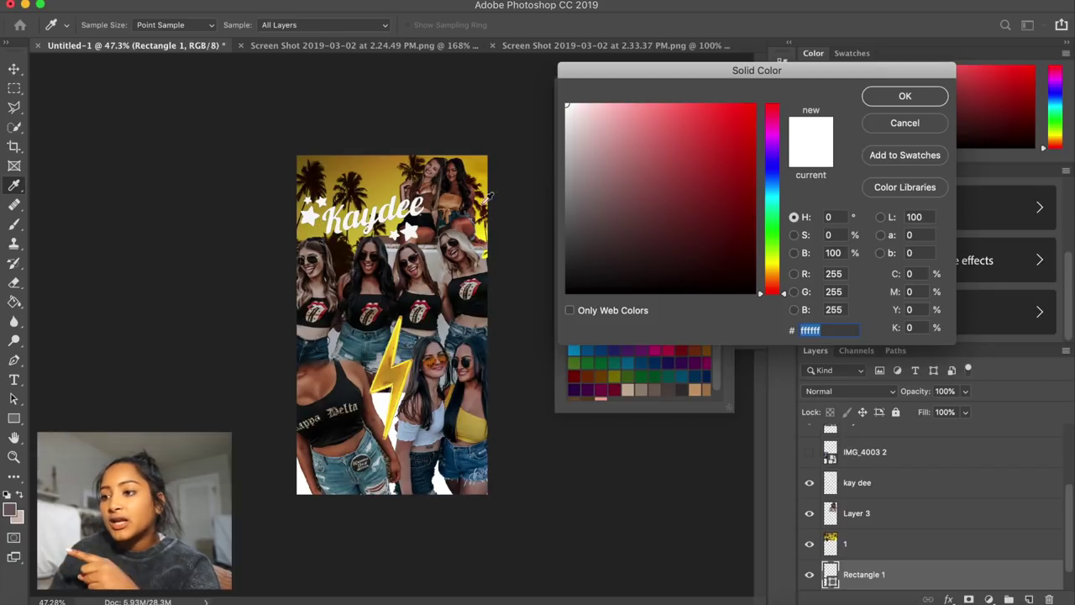
pyautogui.click(484, 223)
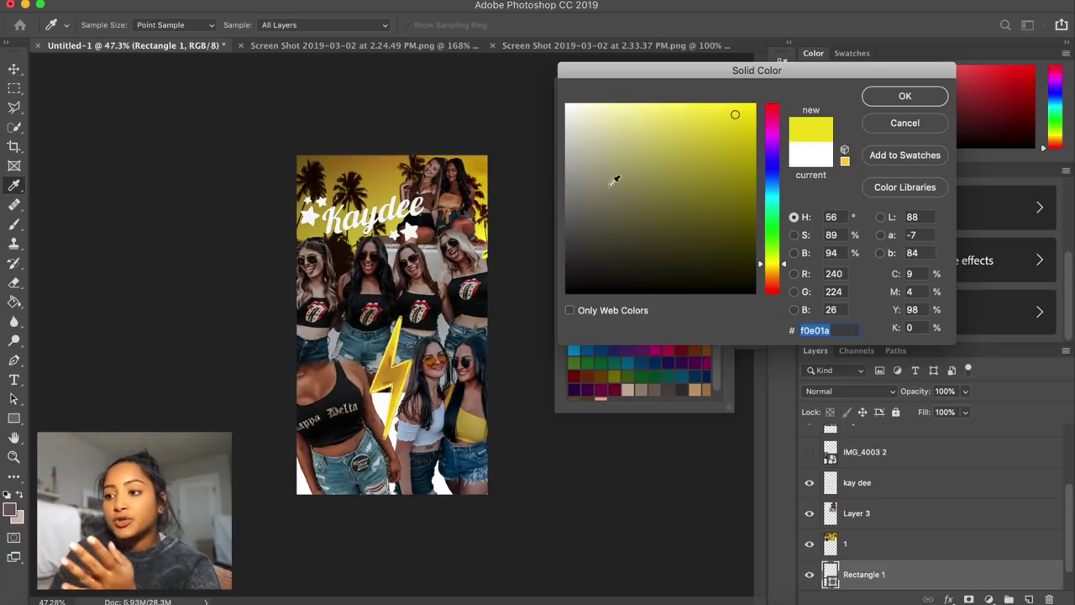
pyautogui.click(894, 96)
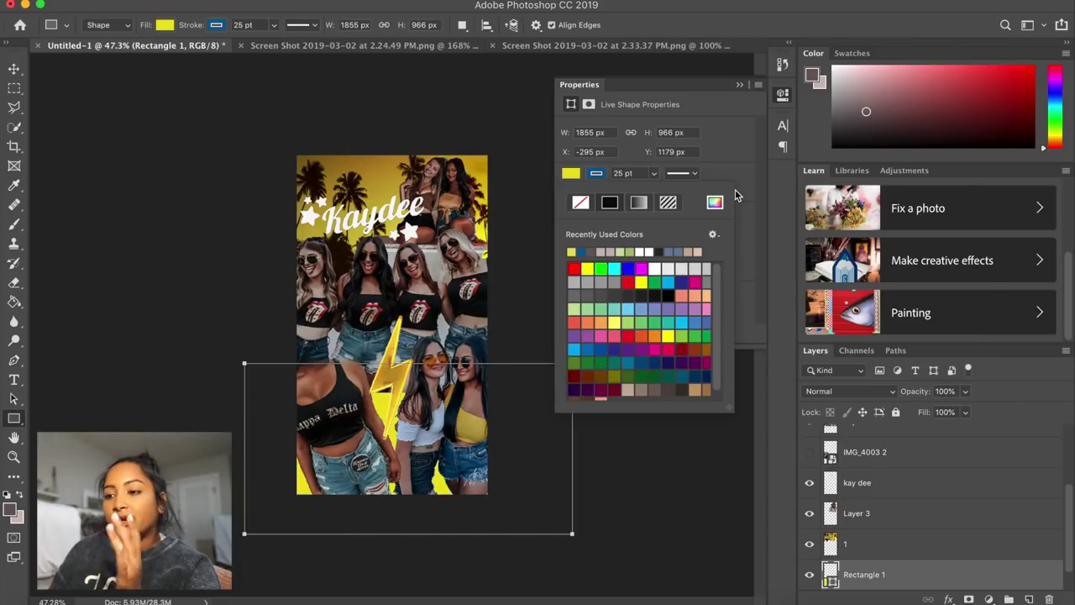
# - Switch the rectangle's fill to a gradient and bring up the Gradient Editor
pyautogui.click(637, 204)
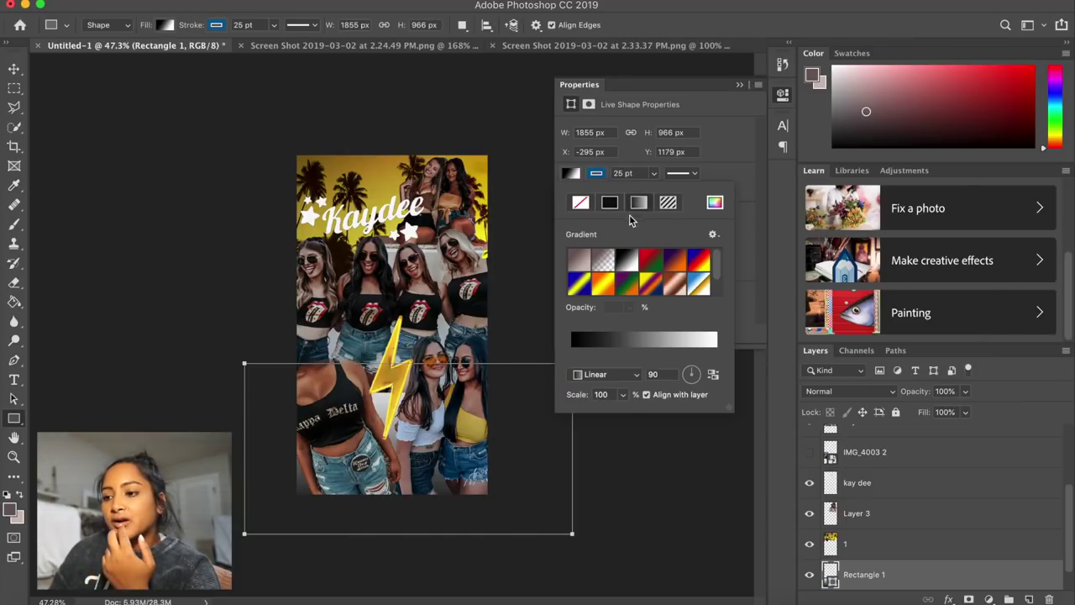
pyautogui.click(580, 342)
pyautogui.click(604, 103)
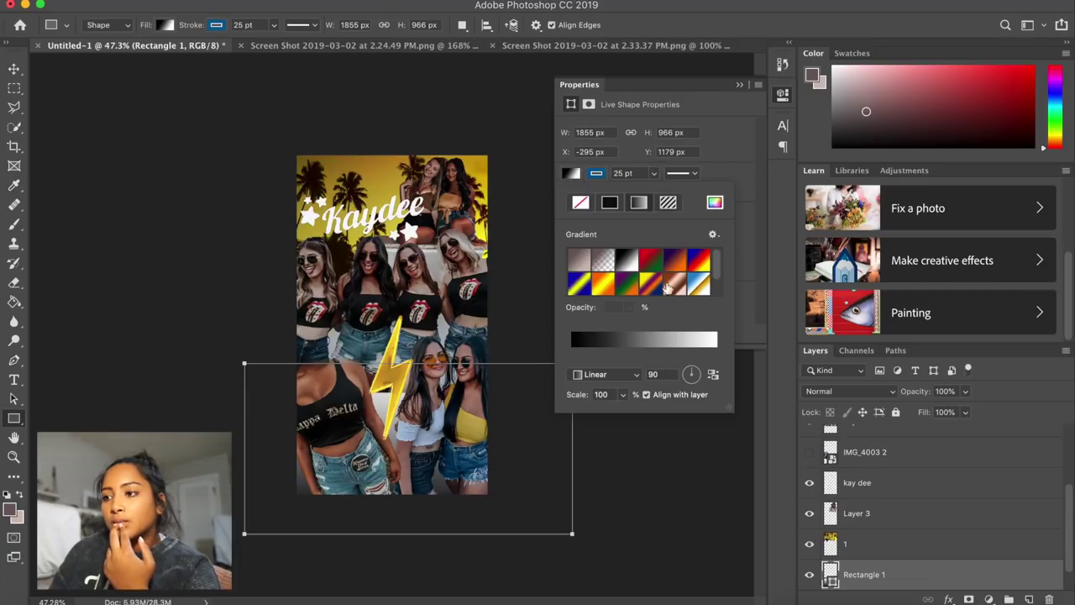
pyautogui.click(588, 340)
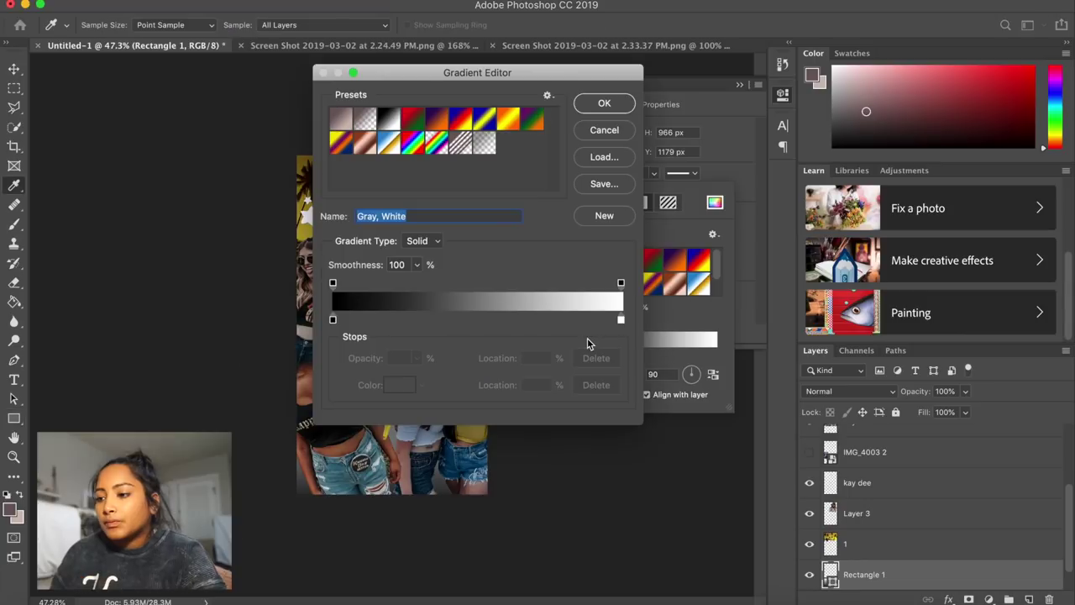
# - Set the gradient's starting color stop to a yellow sampled from the collage
pyautogui.click(332, 321)
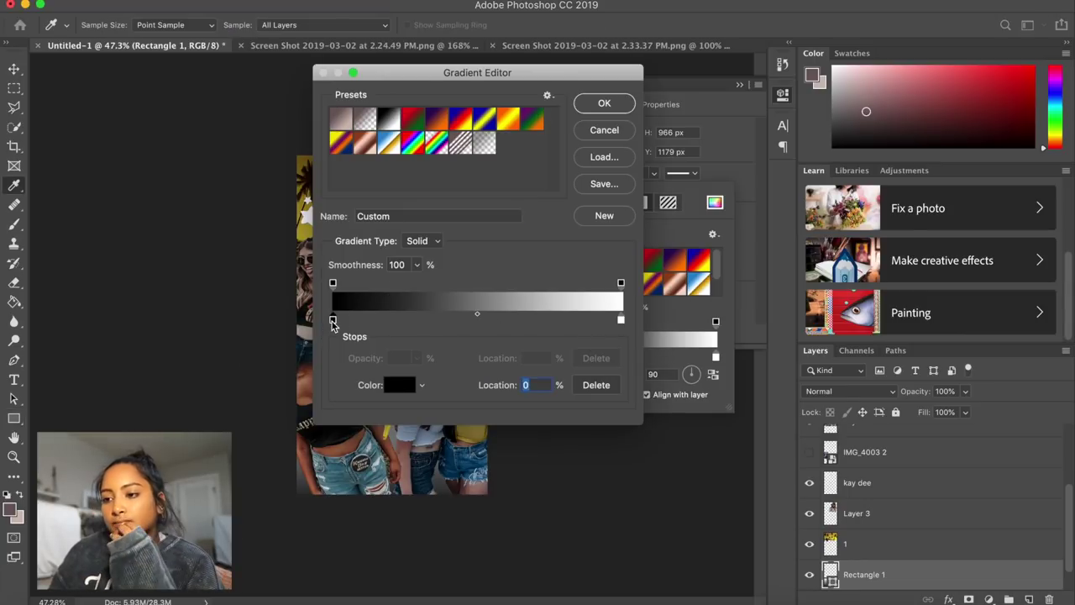
pyautogui.moveTo(436, 78); pyautogui.dragTo(563, 56)
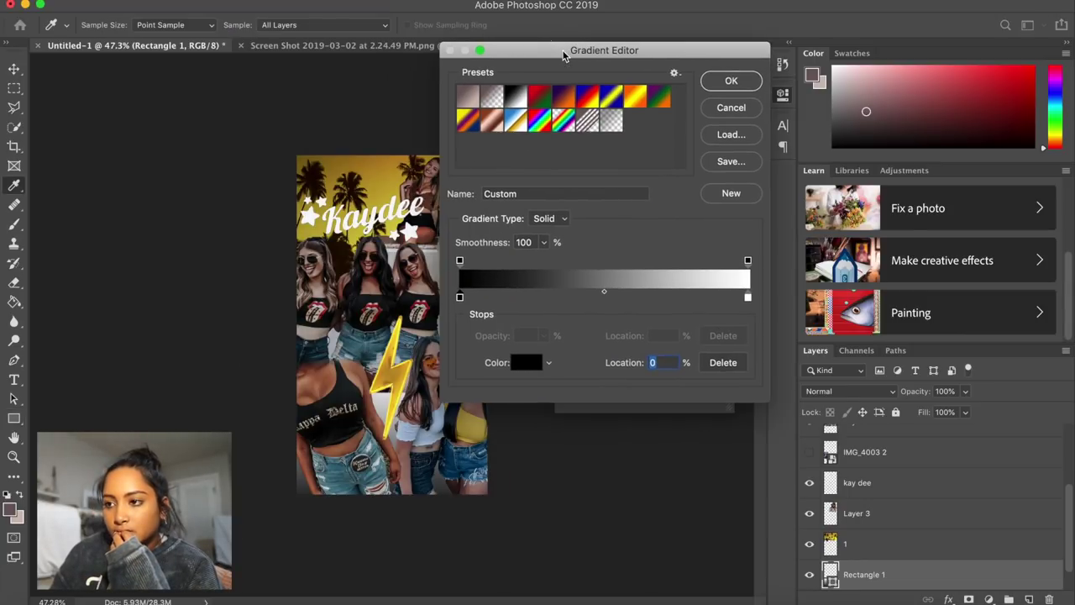
pyautogui.click(526, 362)
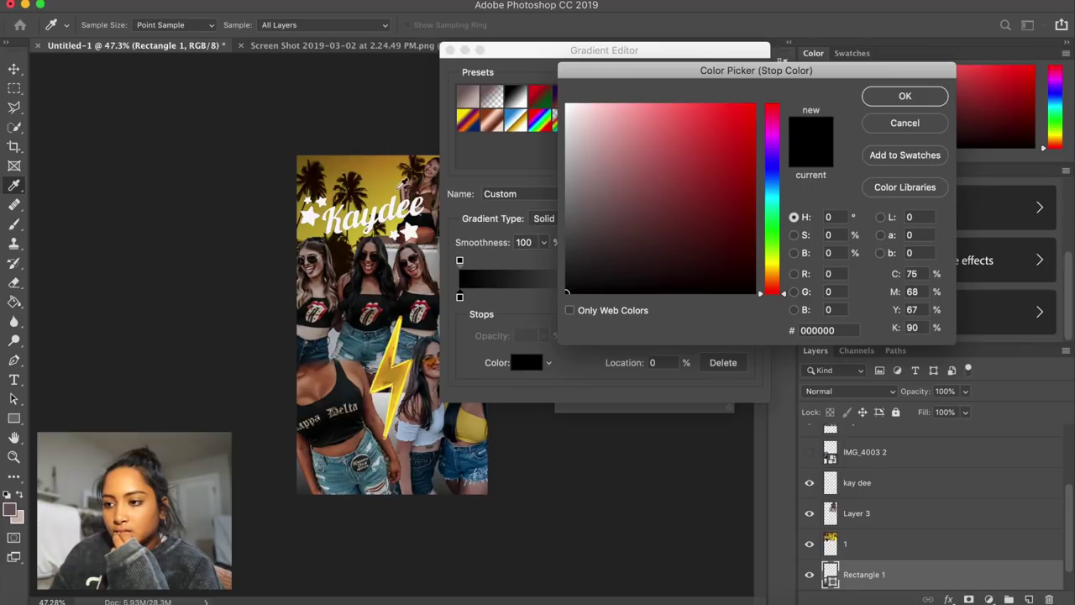
pyautogui.click(313, 227)
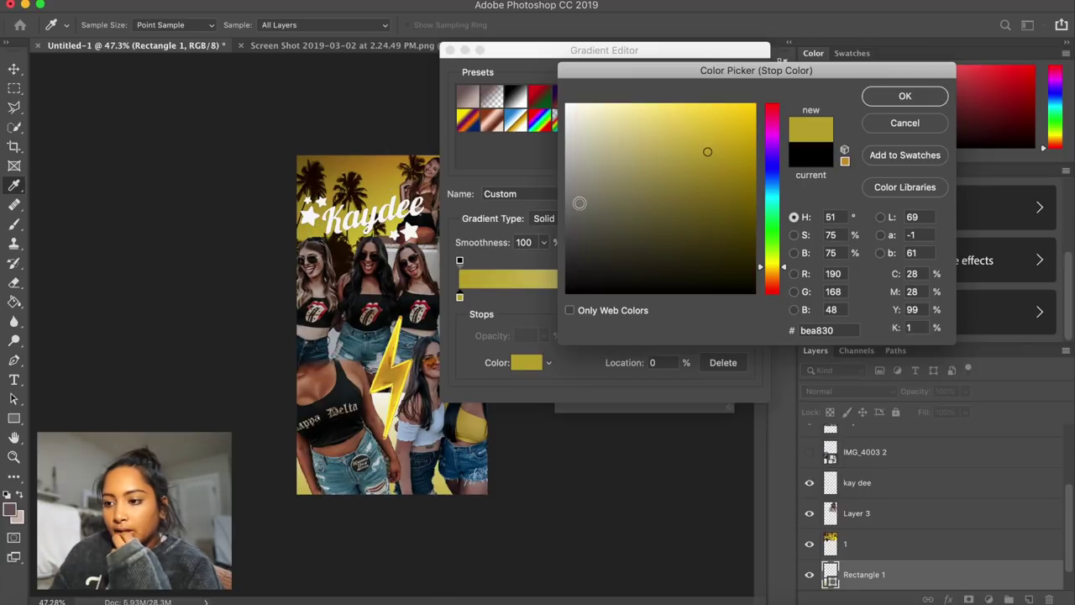
pyautogui.click(874, 94)
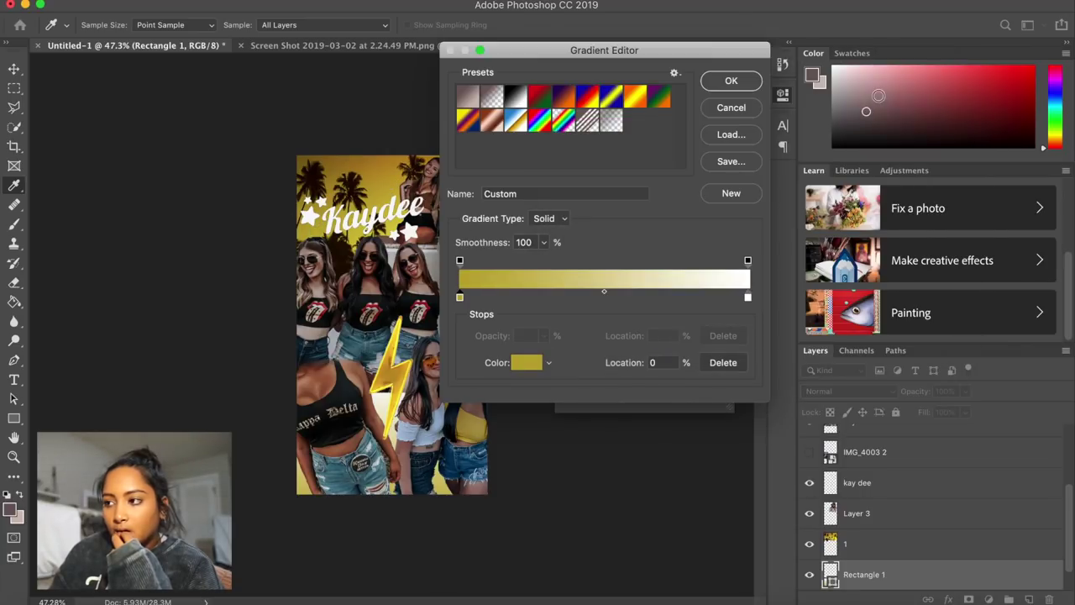
# - Make the ending stop bright yellow f6ed26 and move the opacity stop to 35%
pyautogui.moveTo(600, 48); pyautogui.dragTo(762, 3)
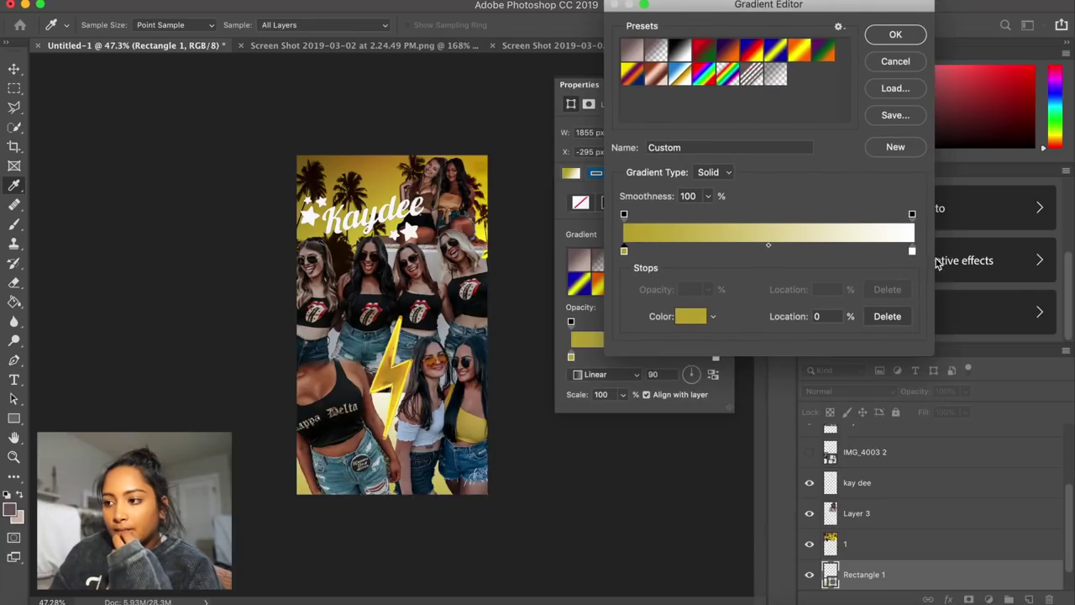
pyautogui.click(912, 251)
pyautogui.click(692, 319)
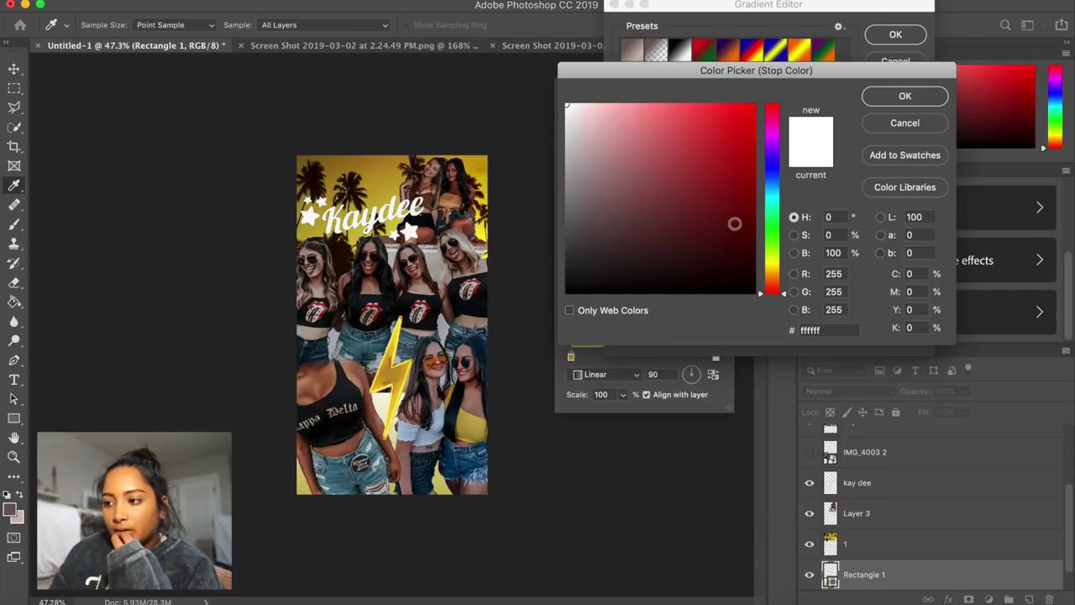
pyautogui.click(488, 228)
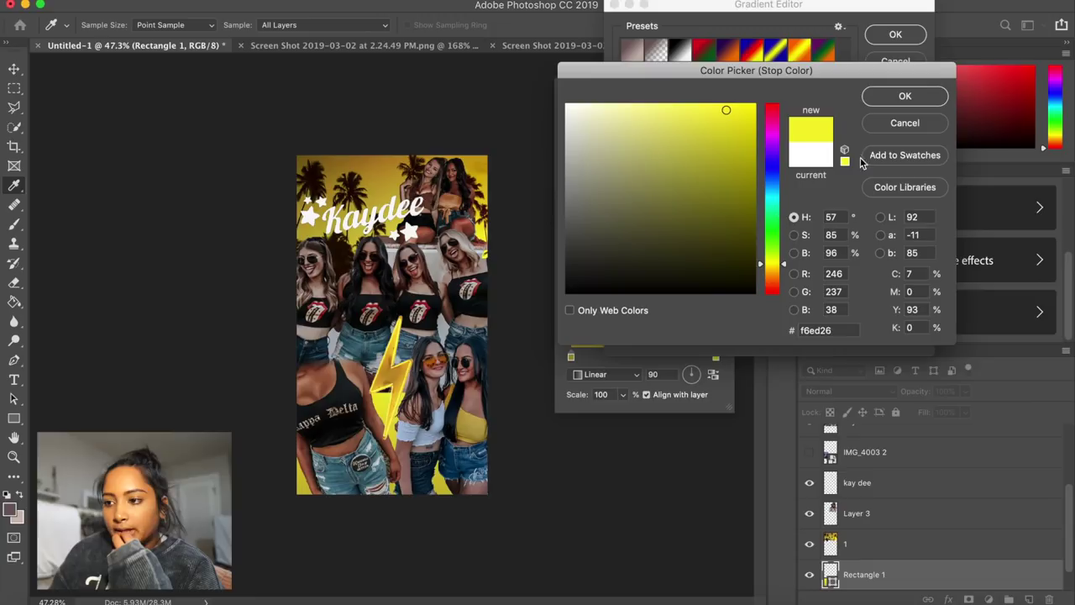
pyautogui.click(901, 96)
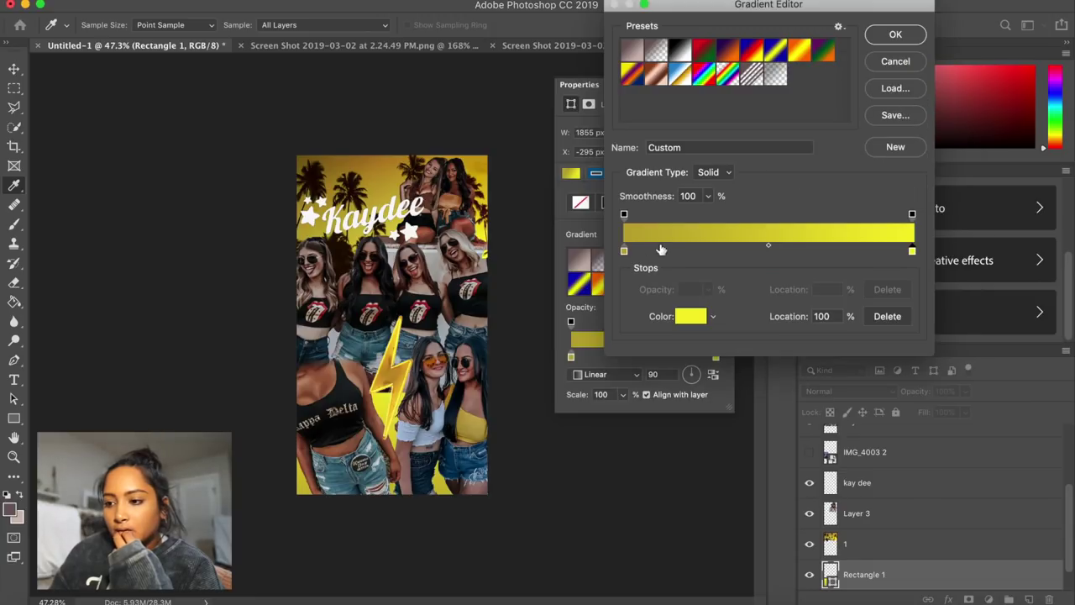
pyautogui.click(625, 215)
pyautogui.moveTo(625, 216); pyautogui.dragTo(726, 217)
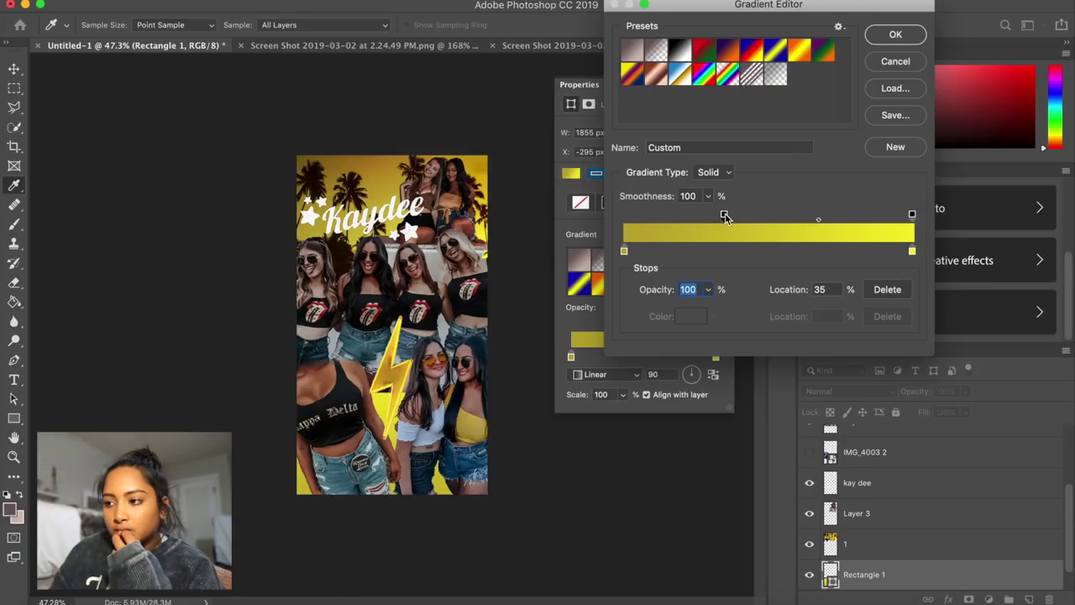
# - Darken the starting stop to olive 736723 and apply the olive-to-yellow gradient
pyautogui.click(624, 251)
pyautogui.click(691, 315)
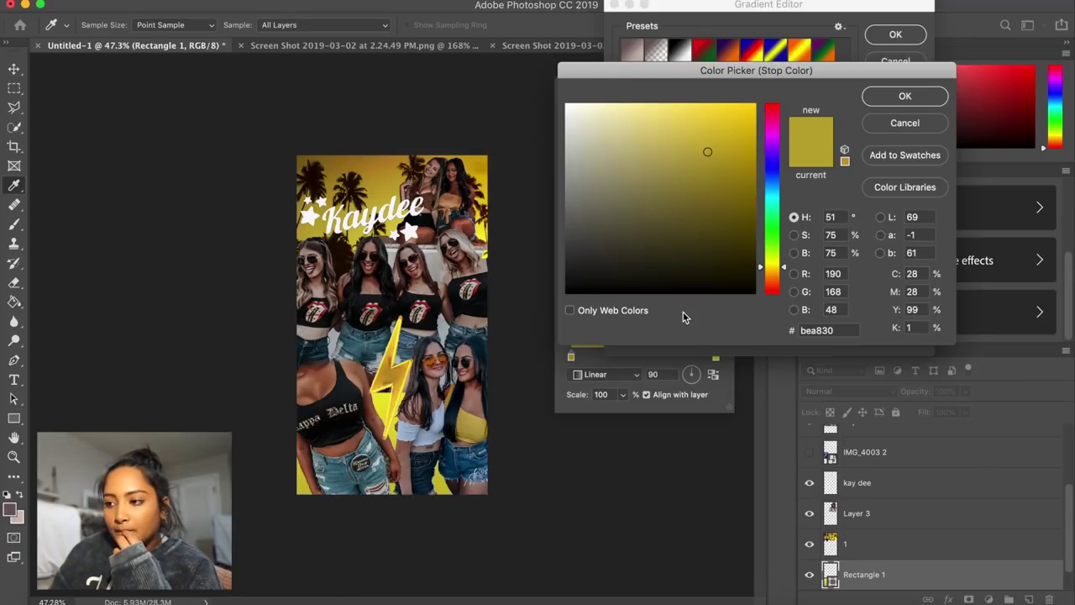
pyautogui.click(694, 166)
pyautogui.click(681, 173)
pyautogui.moveTo(681, 170); pyautogui.dragTo(698, 207)
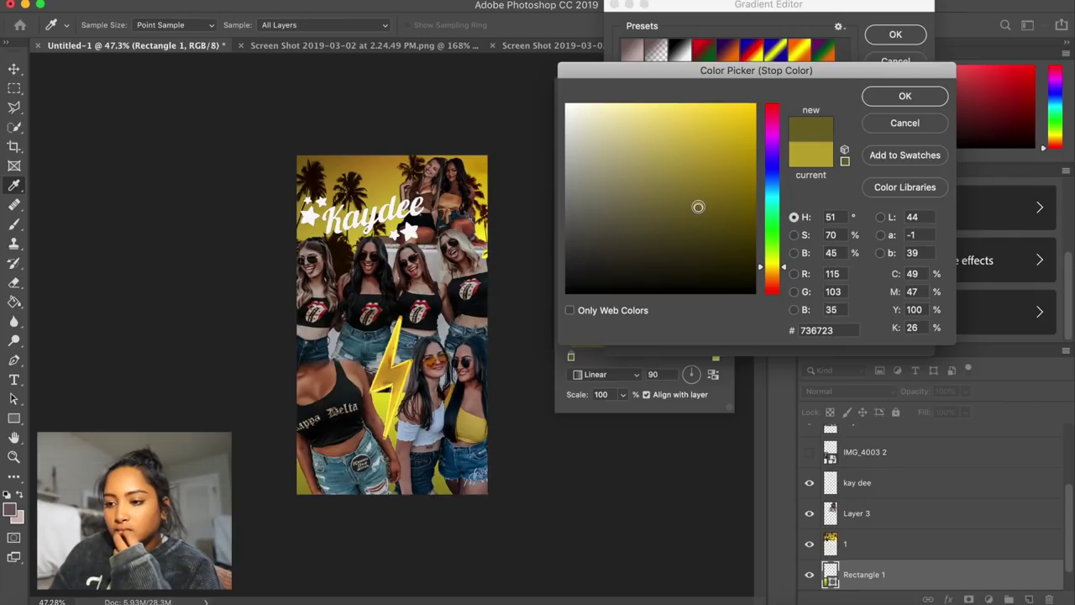
pyautogui.click(903, 96)
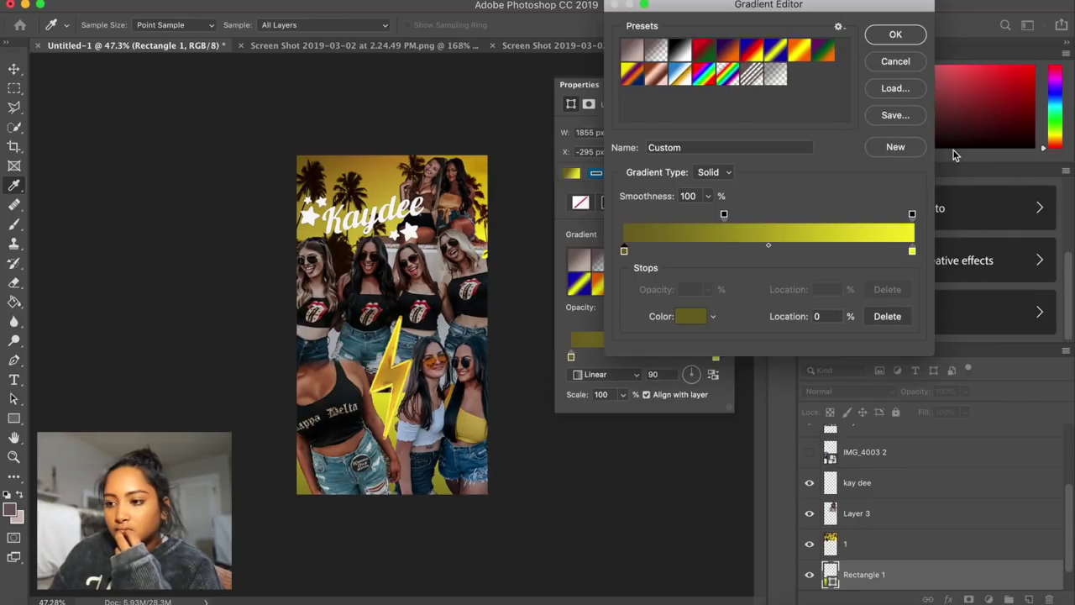
pyautogui.click(895, 35)
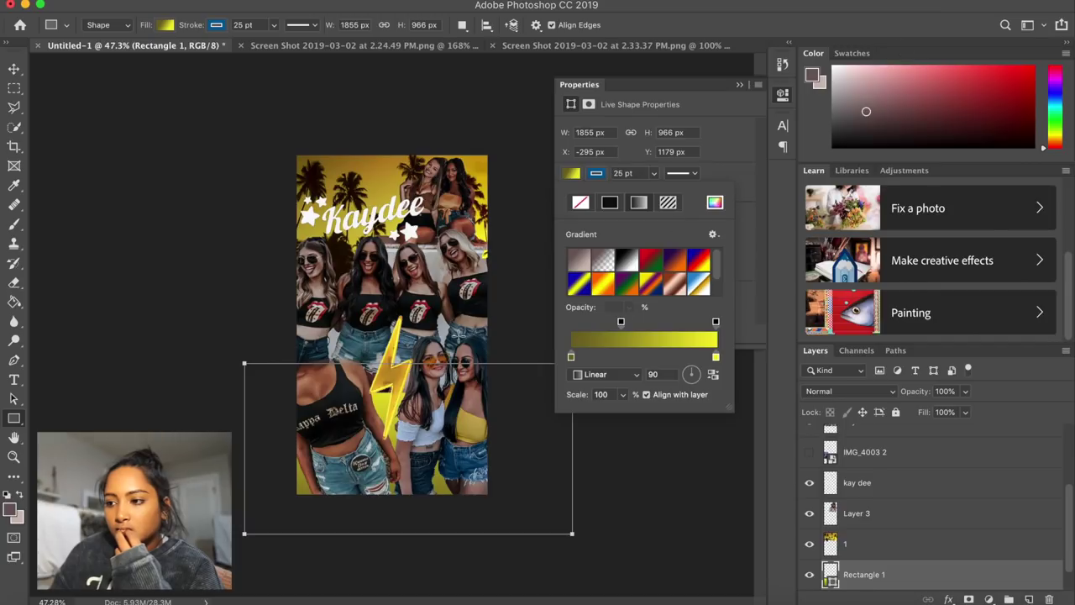
# - Give the kay dee layer a Drop Shadow with 82% opacity, 20 px distance, 9 px size
pyautogui.click(782, 97)
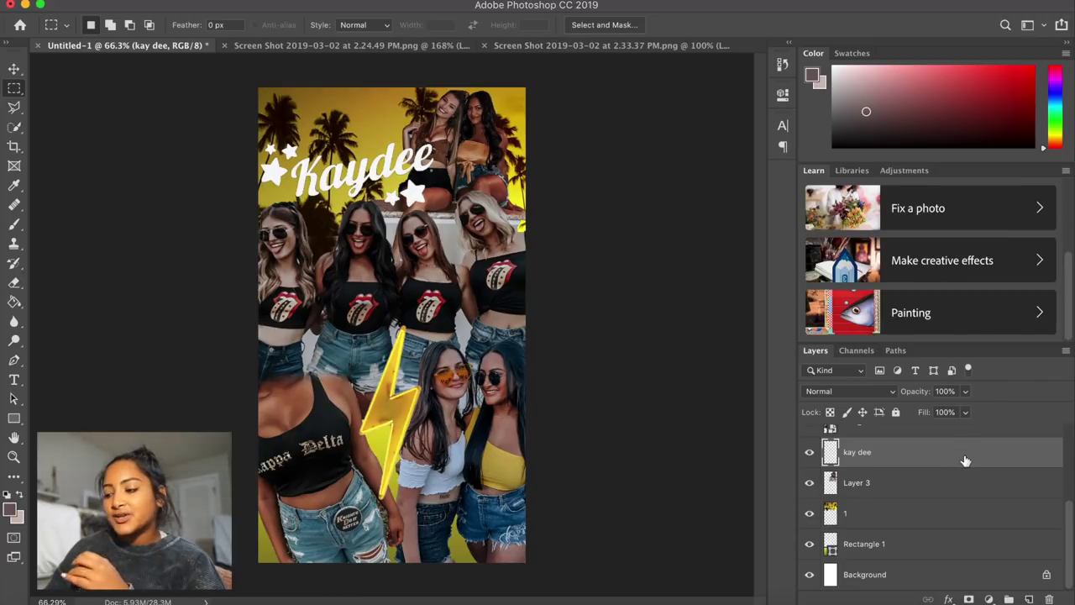
pyautogui.doubleClick(966, 460)
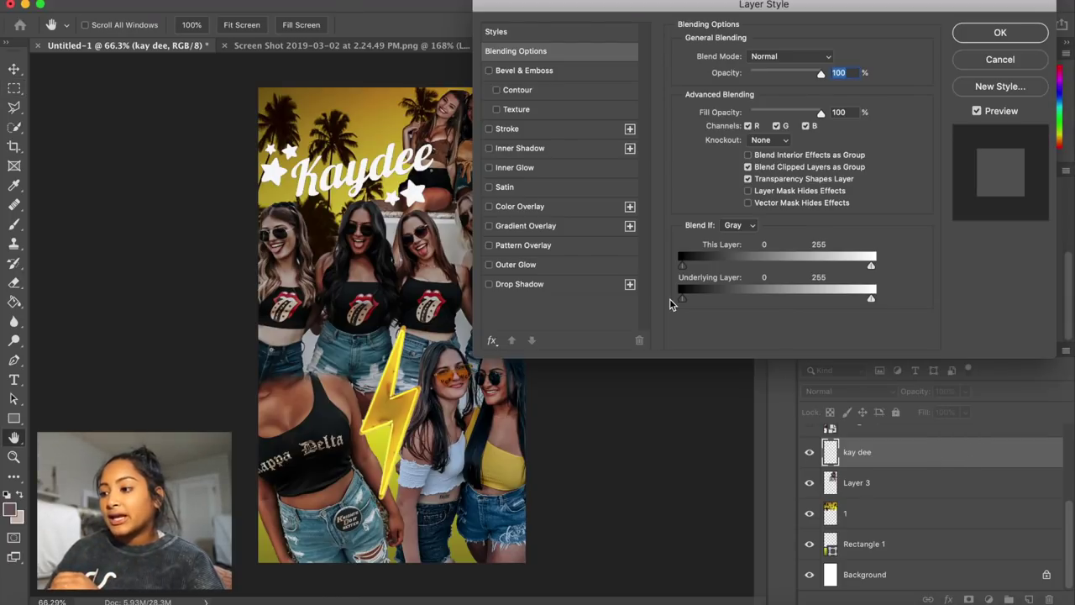
pyautogui.click(584, 290)
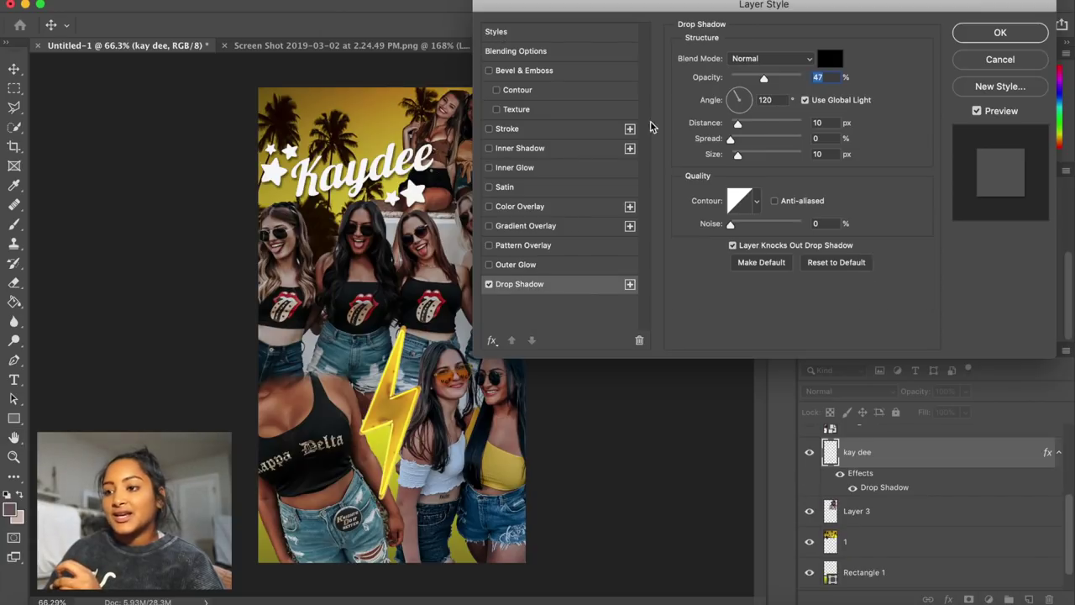
pyautogui.moveTo(739, 125); pyautogui.dragTo(735, 158)
pyautogui.moveTo(763, 76); pyautogui.dragTo(790, 87)
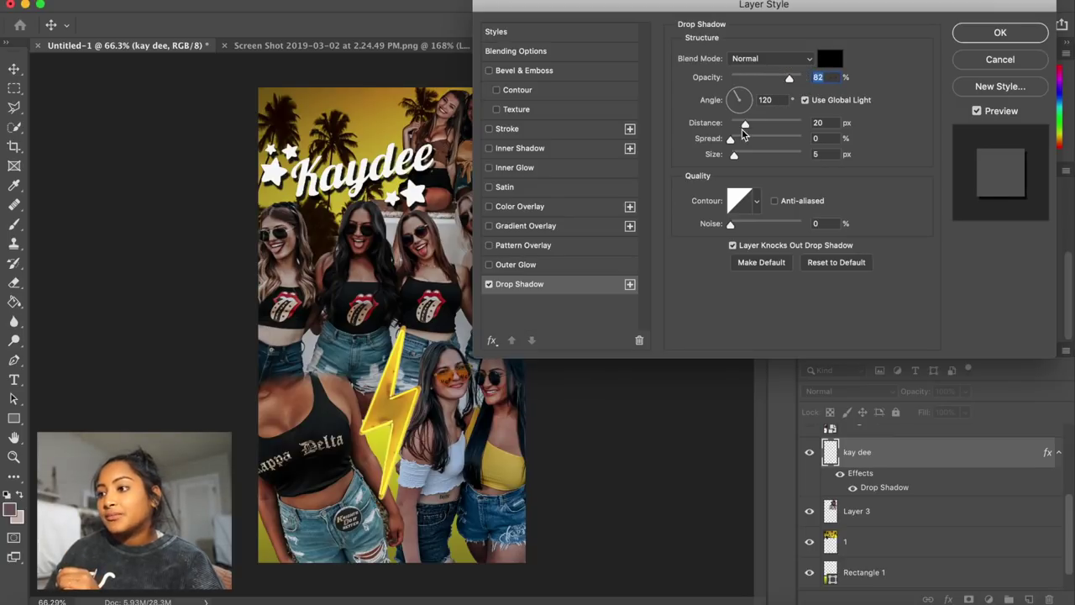
pyautogui.moveTo(735, 158); pyautogui.dragTo(740, 159)
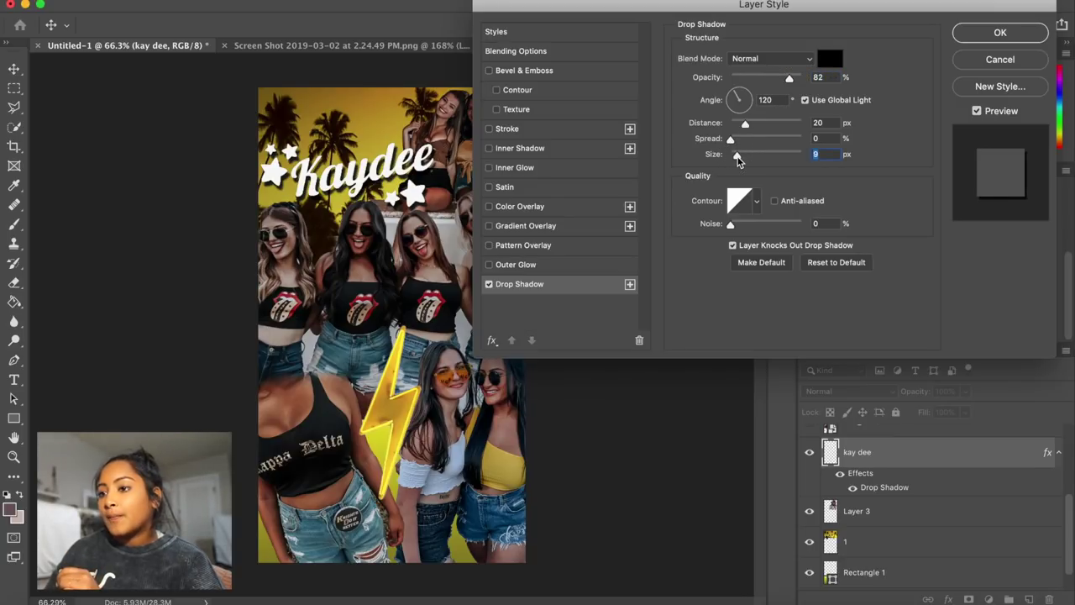
pyautogui.click(1030, 35)
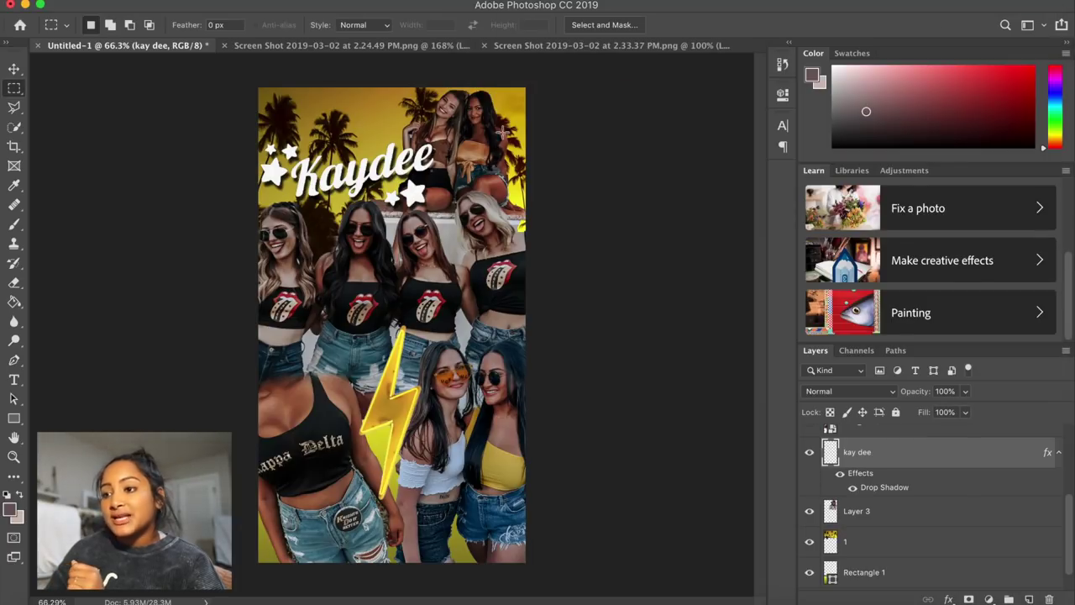
# - Give the bolt layer a Drop Shadow with 70% opacity, 20 px distance and 49 px size
pyautogui.scroll(-1, 957, 562)
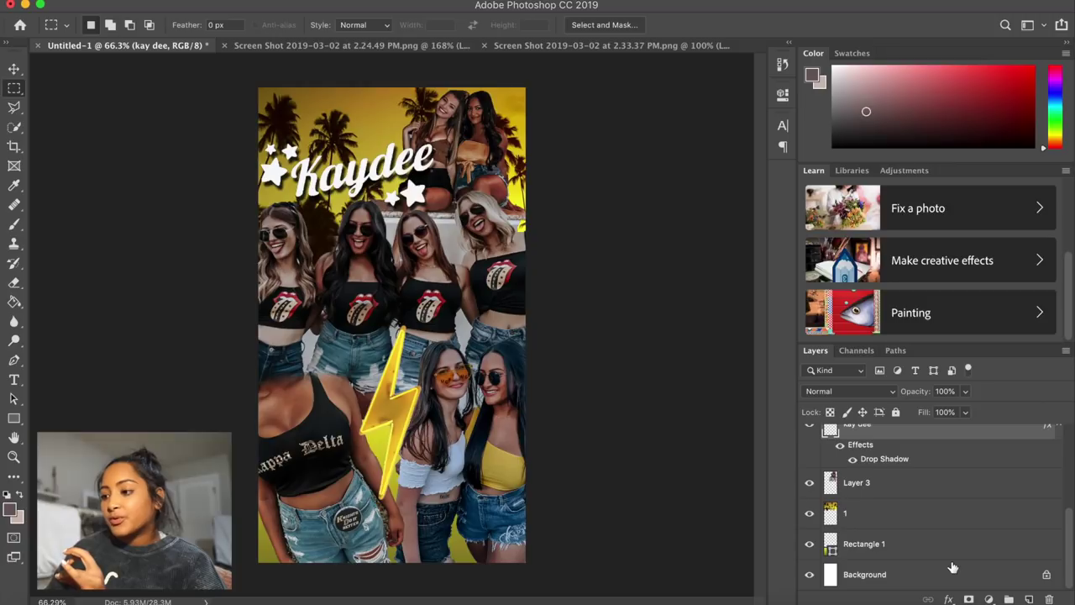
pyautogui.scroll(3, 942, 502)
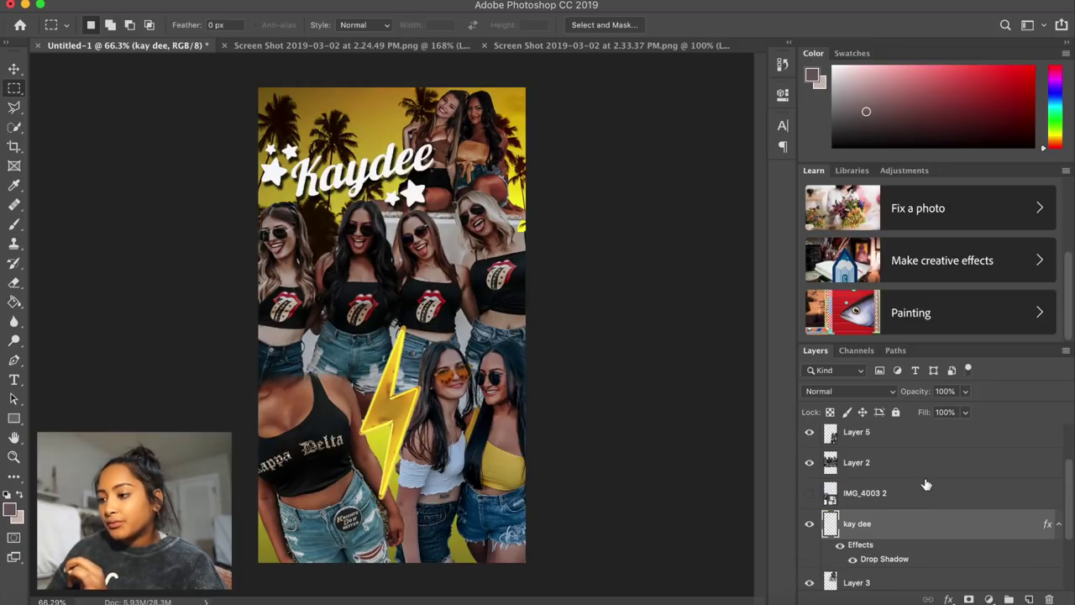
pyautogui.scroll(3, 928, 496)
pyautogui.click(910, 446)
pyautogui.doubleClick(910, 446)
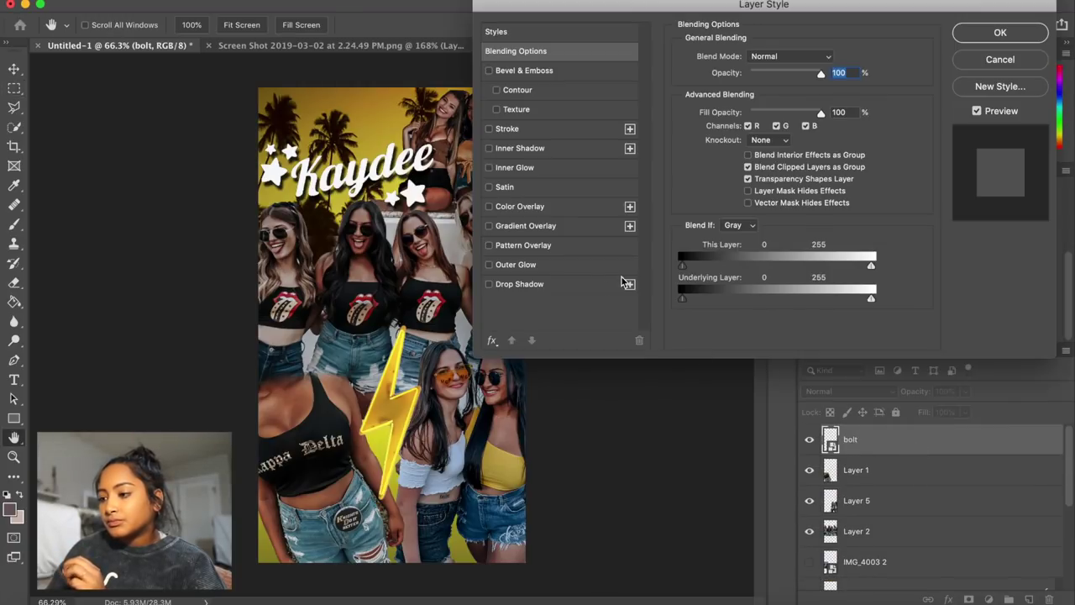
pyautogui.click(588, 284)
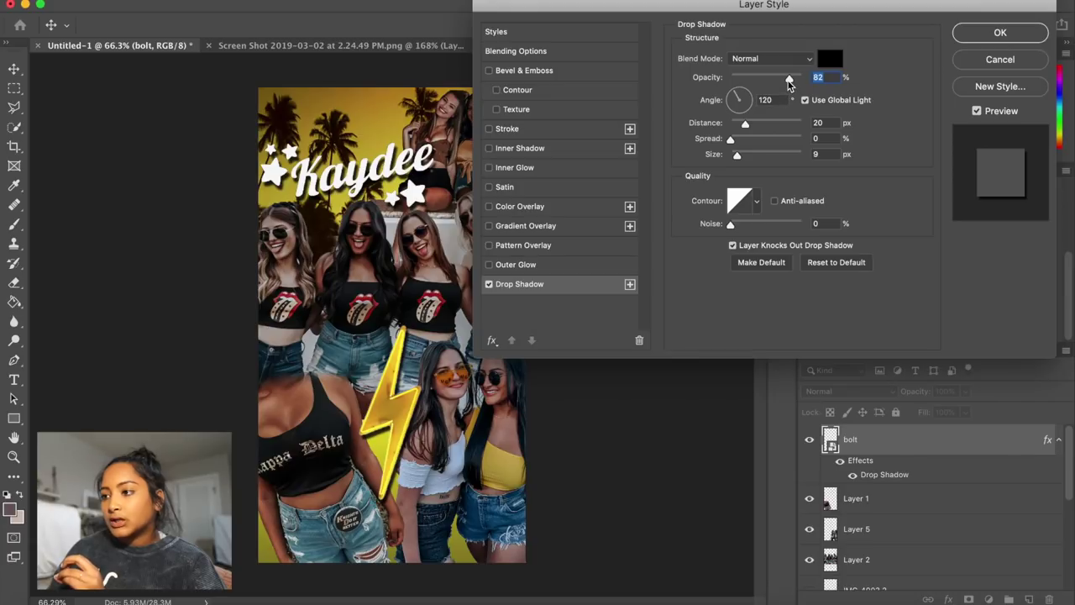
pyautogui.moveTo(736, 157); pyautogui.dragTo(749, 157)
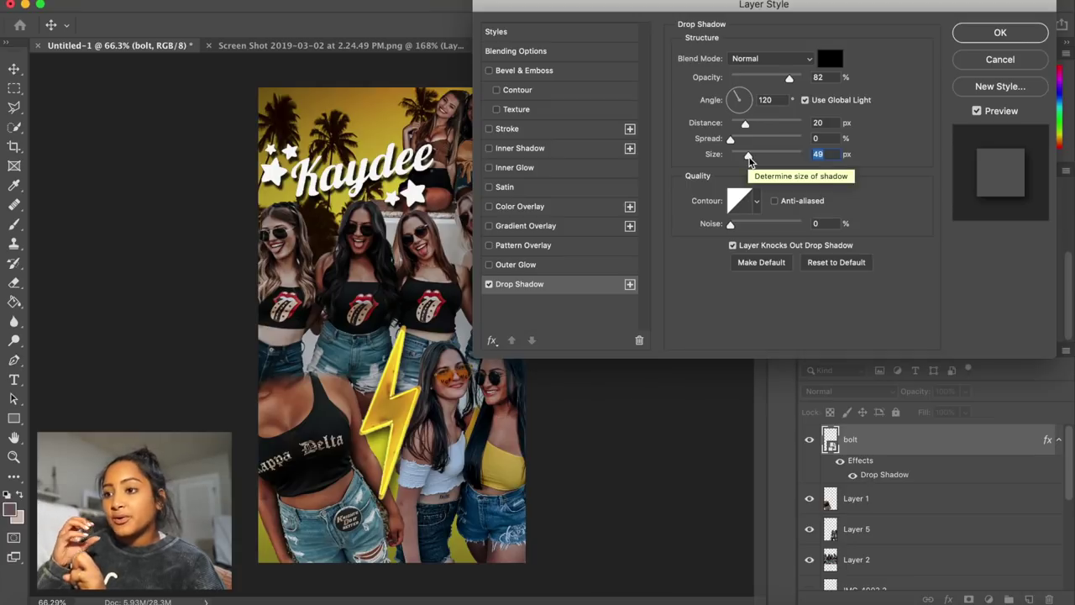
pyautogui.moveTo(789, 77); pyautogui.dragTo(781, 80)
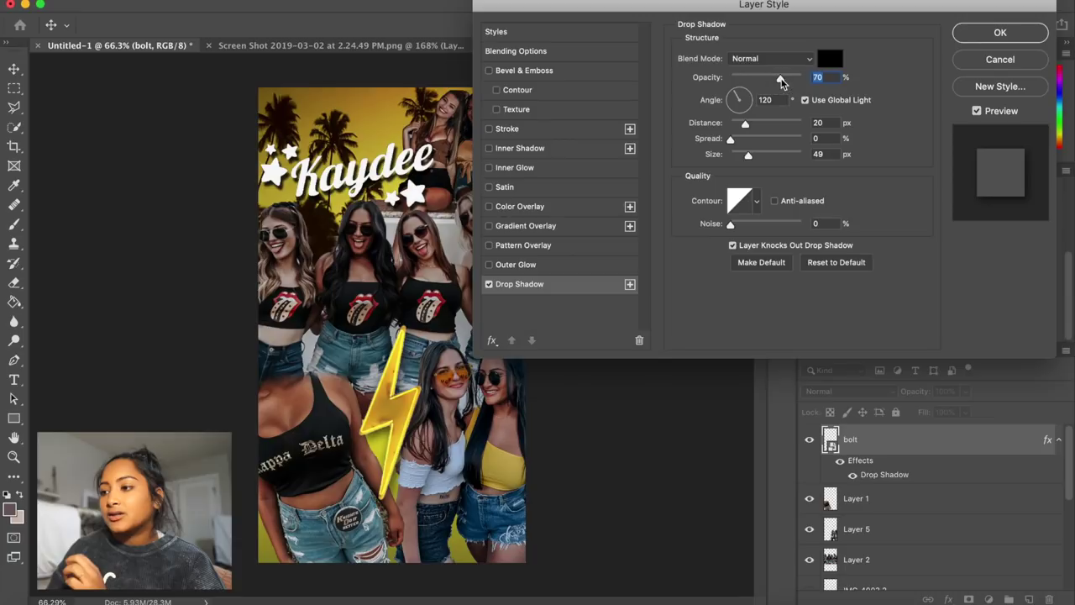
pyautogui.click(980, 42)
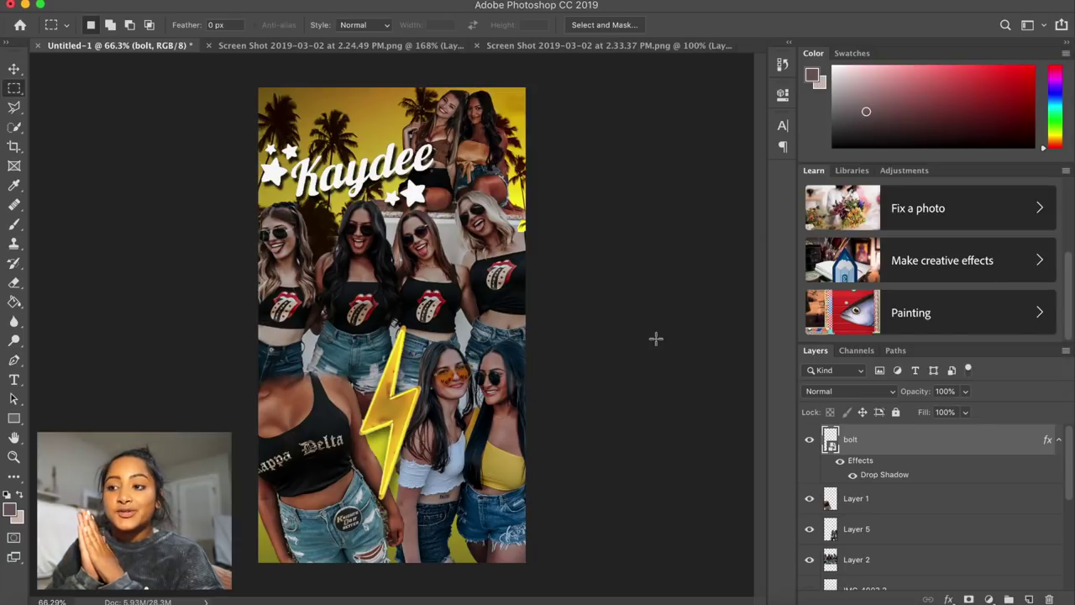